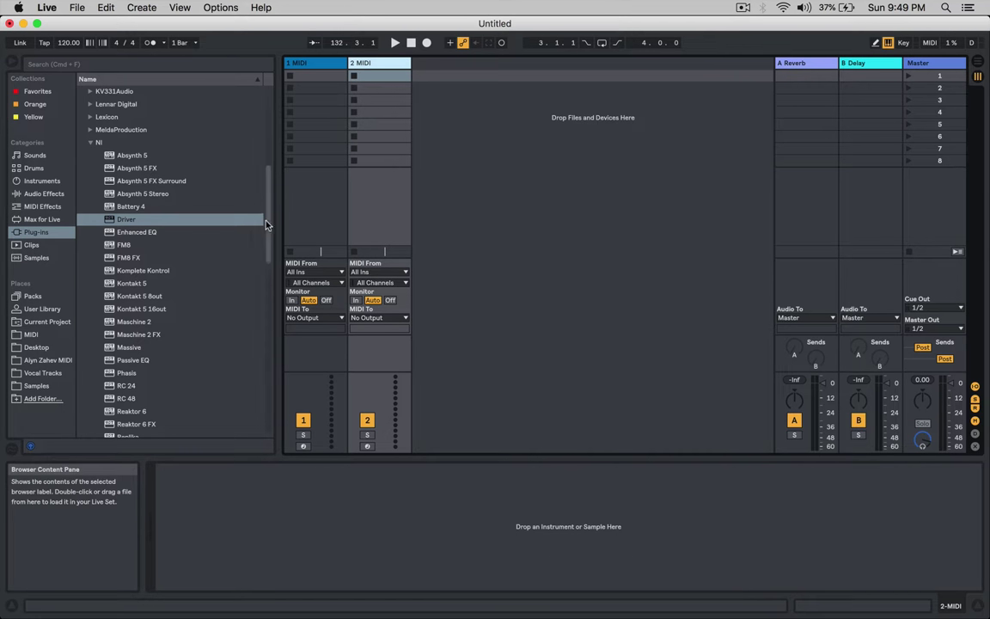
# Step: Load the Simpler instrument onto the first MIDI track
pyautogui.click(41, 181)
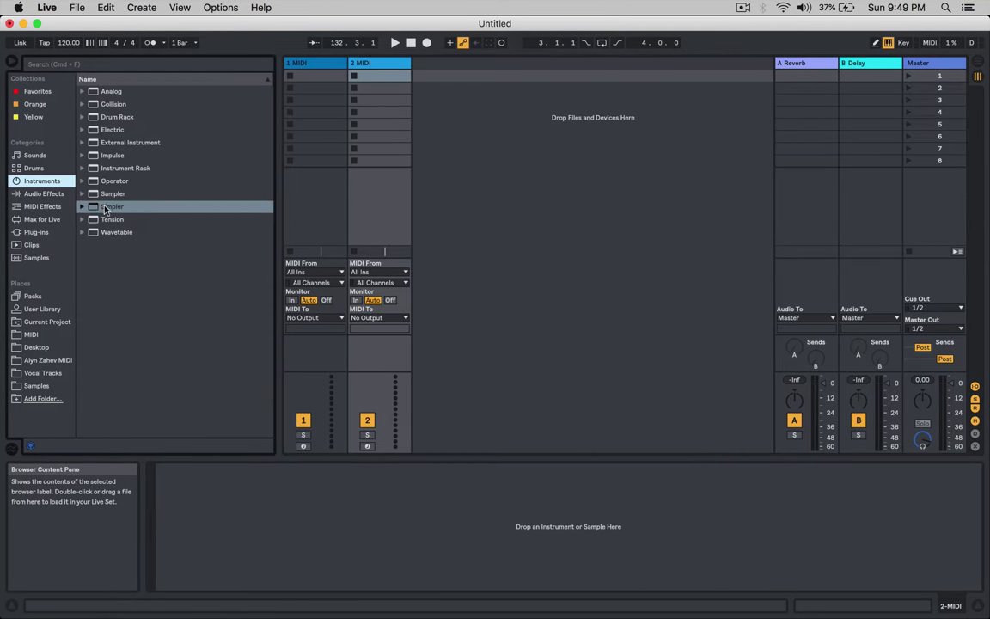
pyautogui.click(102, 206)
pyautogui.moveTo(300, 76); pyautogui.dragTo(300, 79)
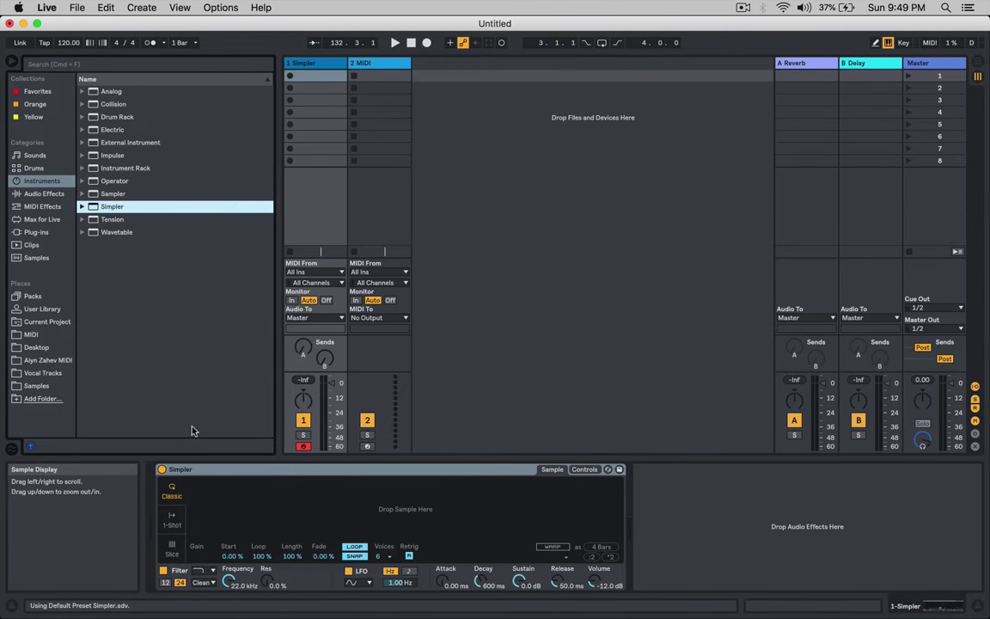
# Step: Browse the Samples place to the KPHE Drum Loops folder inside Kobana Progressive House Essentials
pyautogui.click(41, 388)
pyautogui.scroll(15, 97, 315)
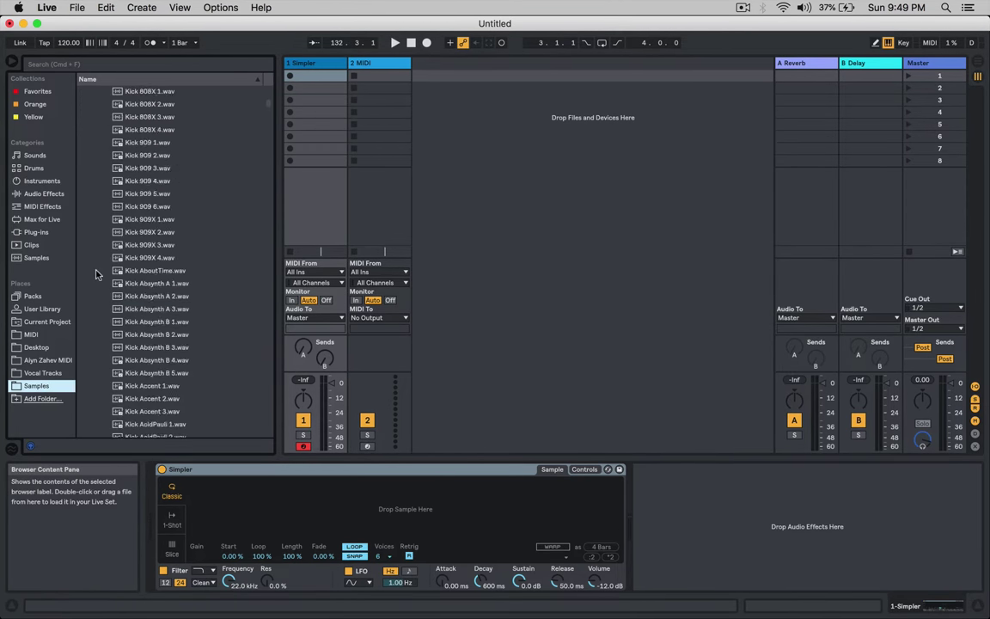
pyautogui.click(82, 169)
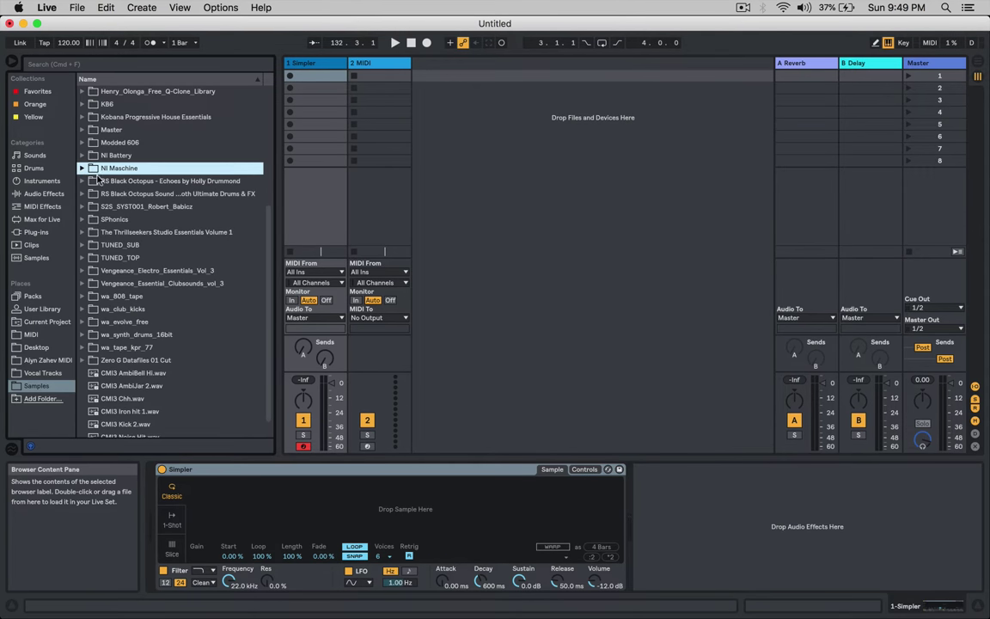
pyautogui.scroll(5, 97, 179)
pyautogui.scroll(-4, 135, 178)
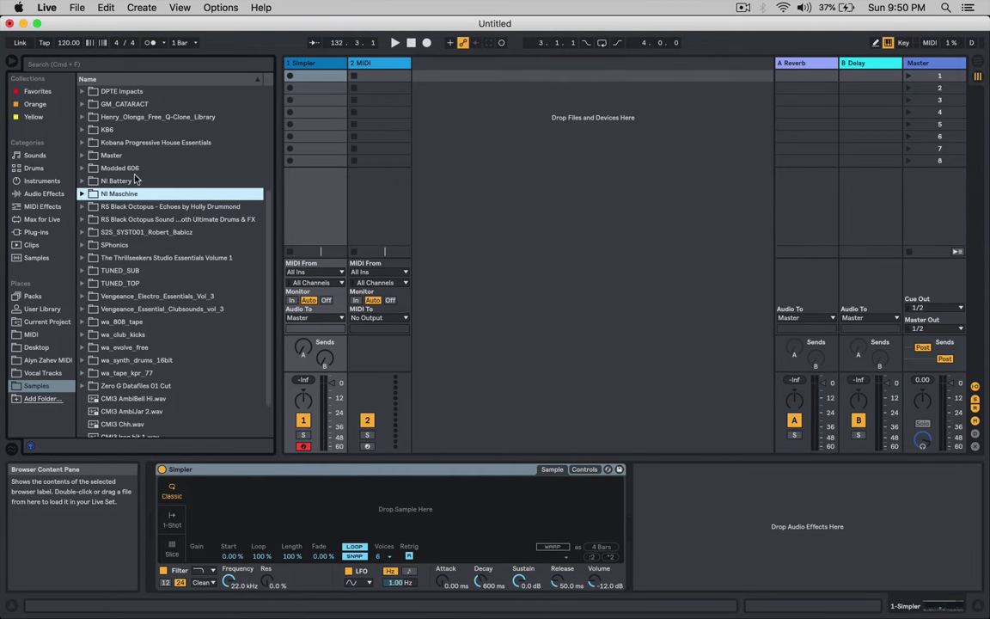
pyautogui.click(81, 194)
pyautogui.click(91, 270)
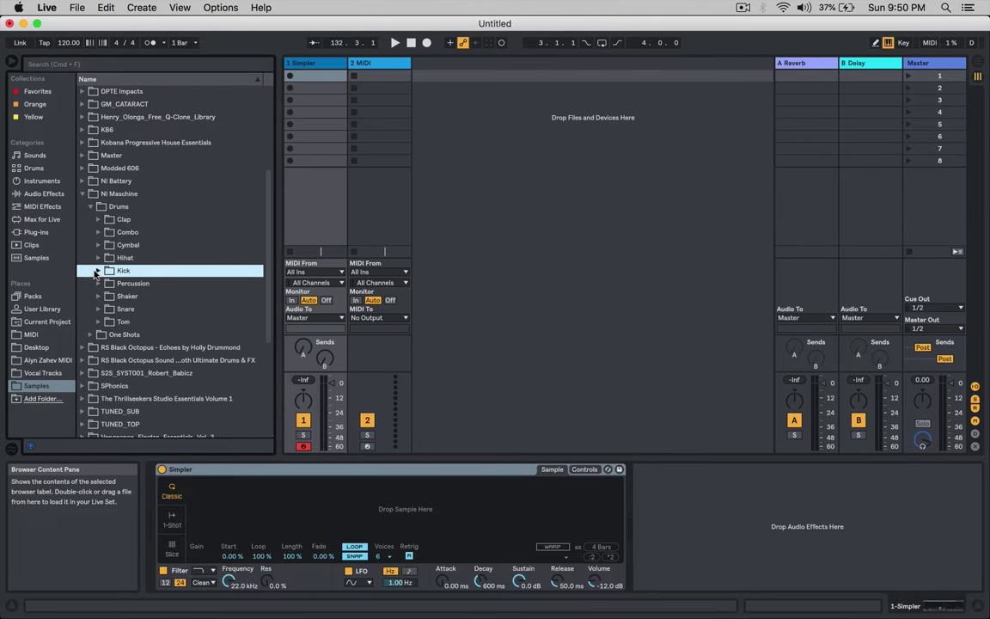
pyautogui.click(82, 194)
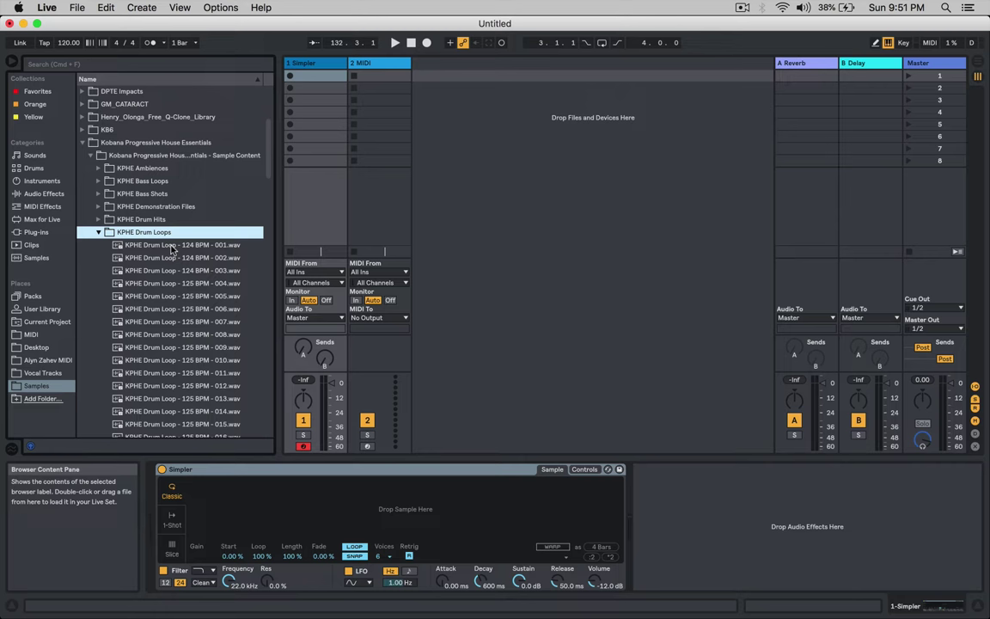
# Step: Preview KPHE Drum Loop - 124 BPM - 001.wav and load it into Simpler
pyautogui.scroll(-1, 171, 248)
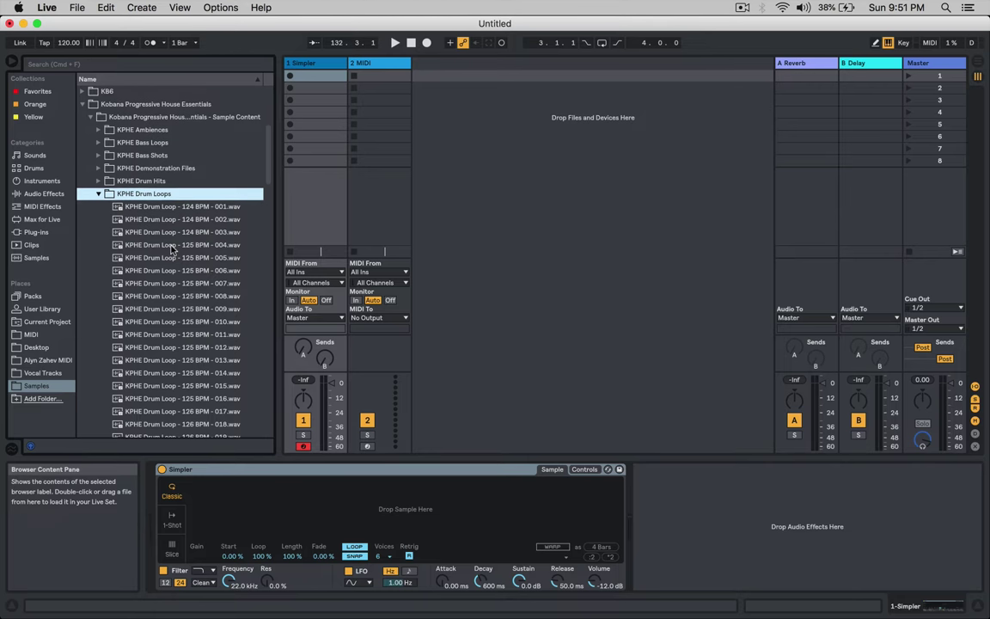
pyautogui.click(175, 208)
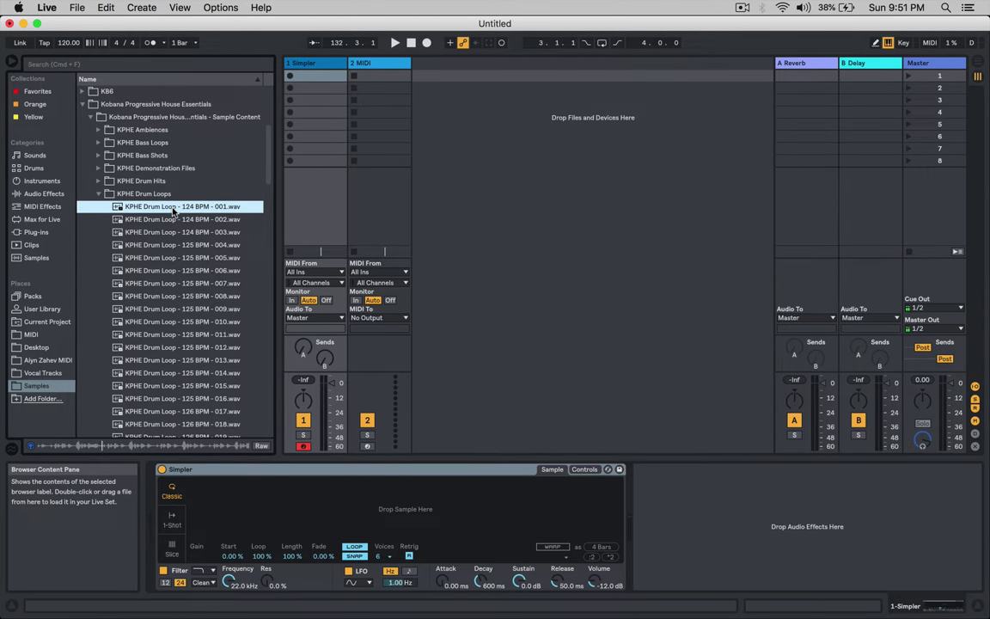
pyautogui.moveTo(174, 208); pyautogui.dragTo(238, 507)
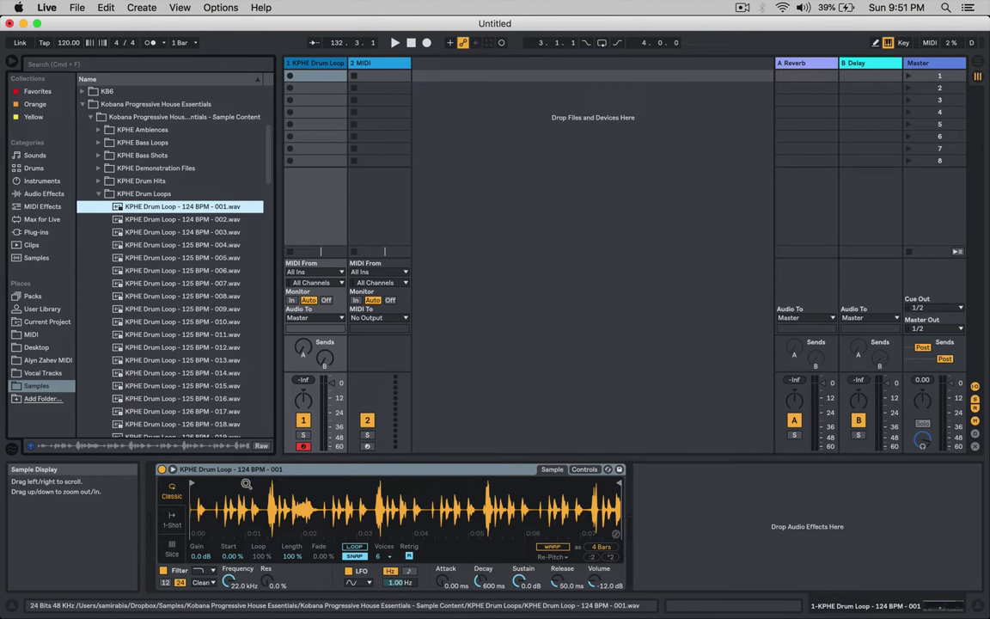
# Step: Expand Simpler's sample display and trim the start and end markers around the loop's first drum hit
pyautogui.click(173, 469)
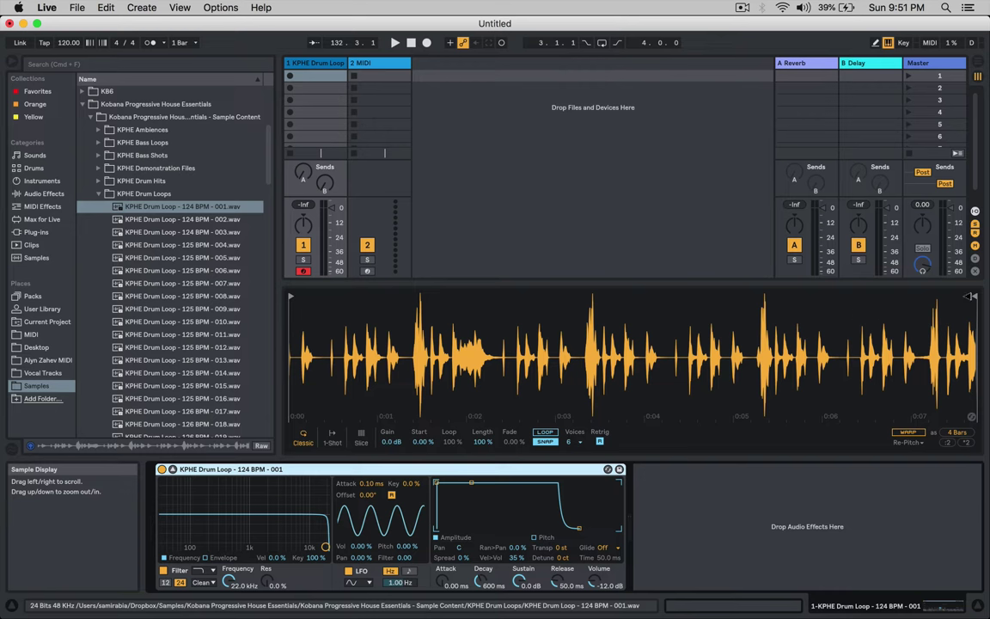
pyautogui.moveTo(971, 296); pyautogui.dragTo(315, 297)
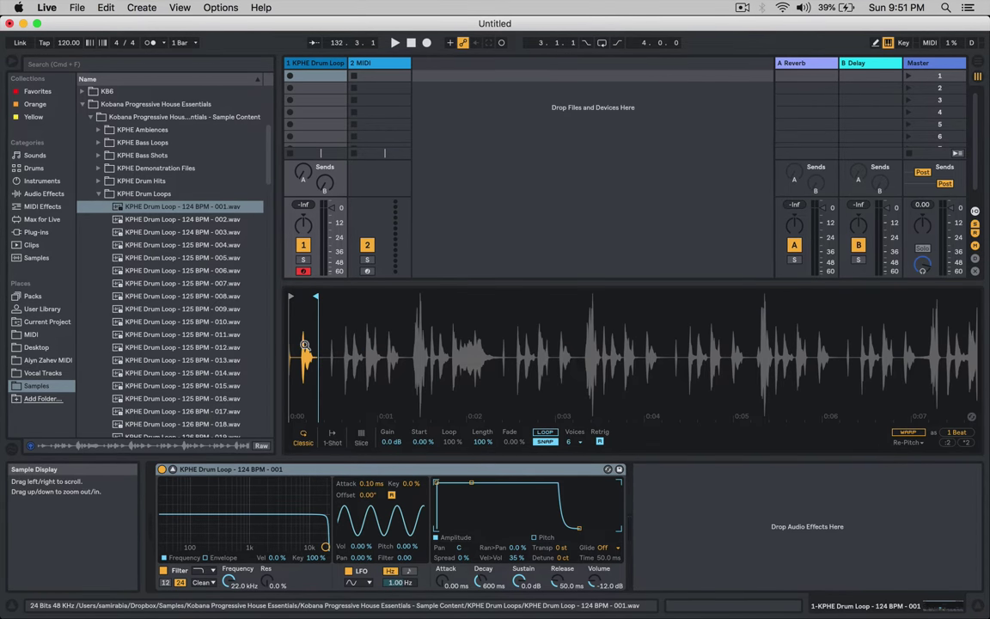
pyautogui.press('a')
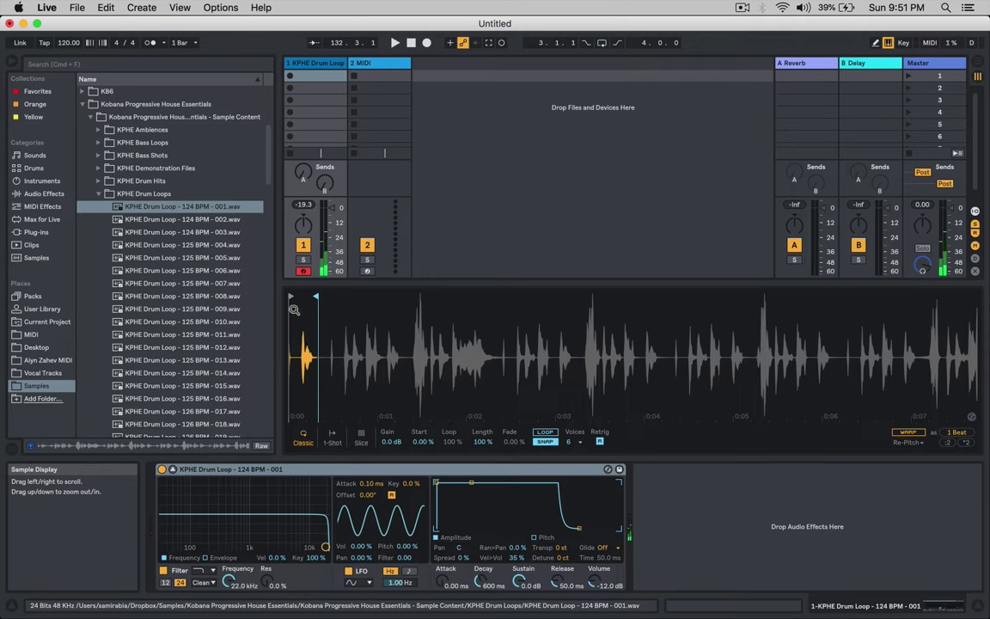
pyautogui.moveTo(293, 297); pyautogui.dragTo(304, 297)
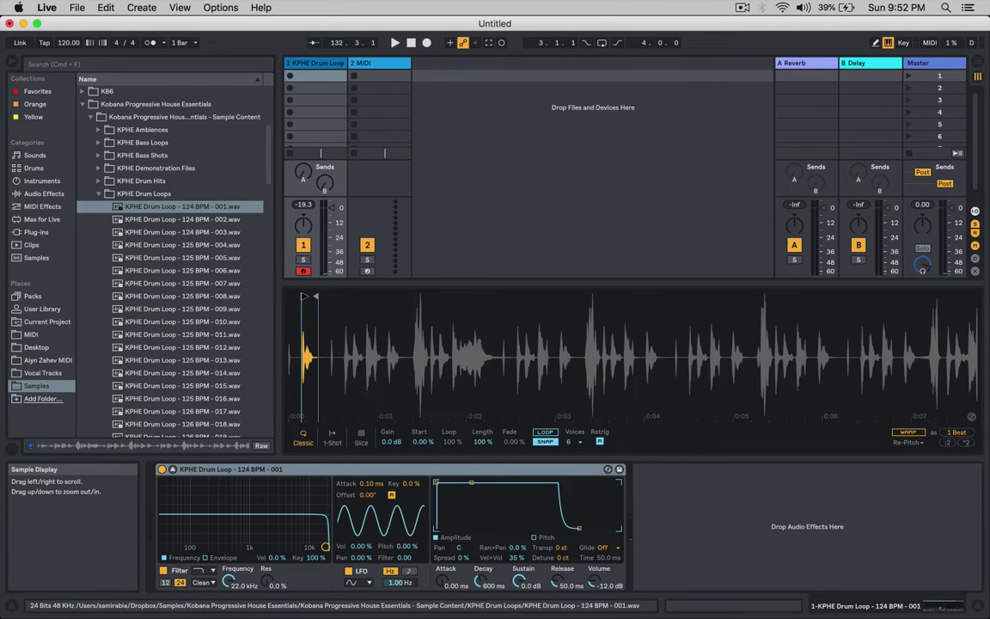
# Step: Audition the isolated drum hit with repeated computer-keyboard notes, shifting the octave up and back down
pyautogui.press('a')
pyautogui.press('a')
pyautogui.press('x')
pyautogui.press('a')
pyautogui.press('a')
pyautogui.press('a')
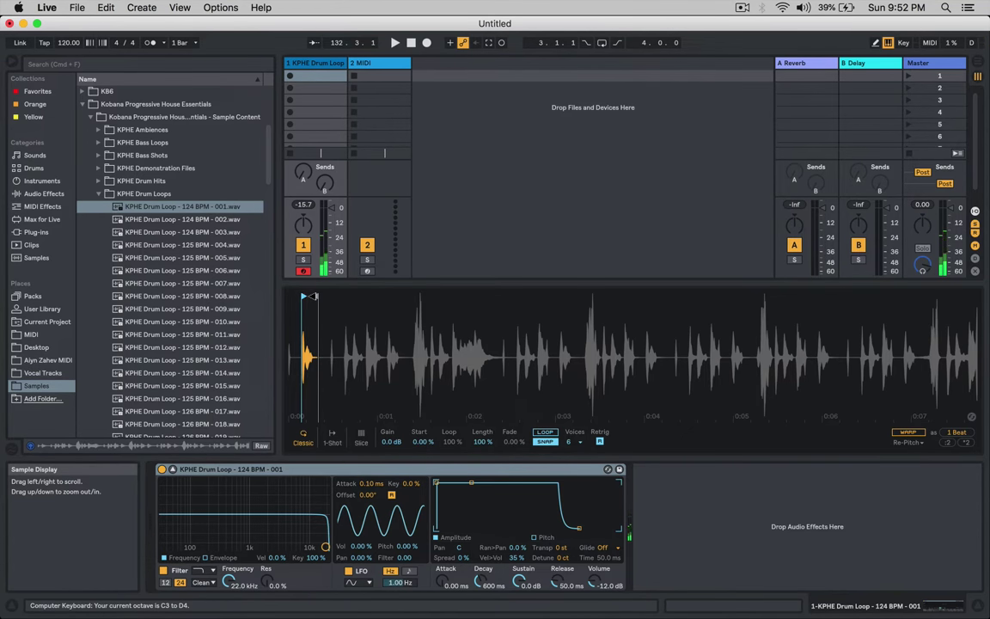
pyautogui.press('a')
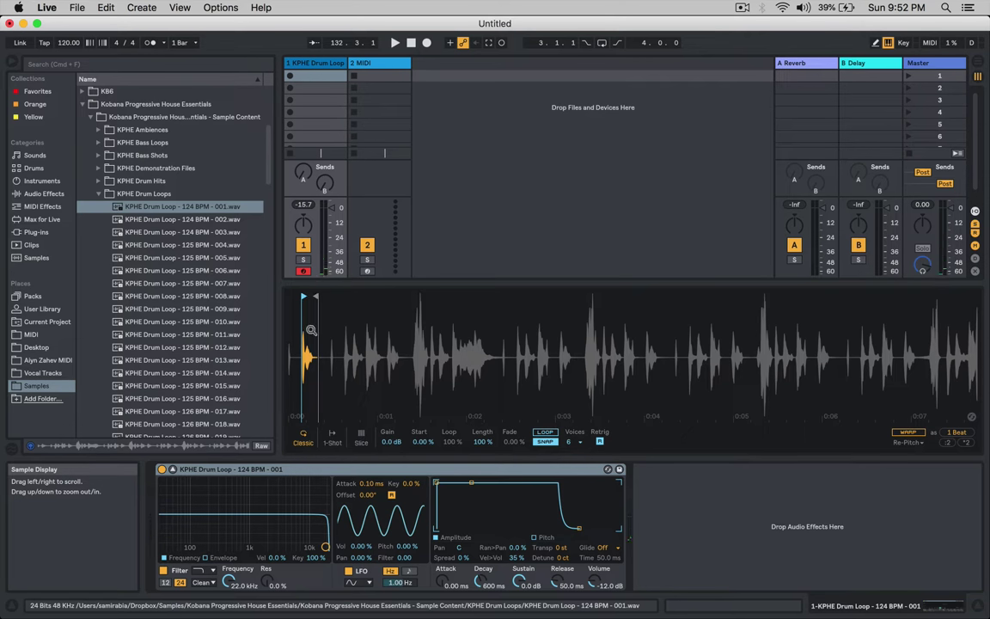
pyautogui.press('a')
pyautogui.press('z')
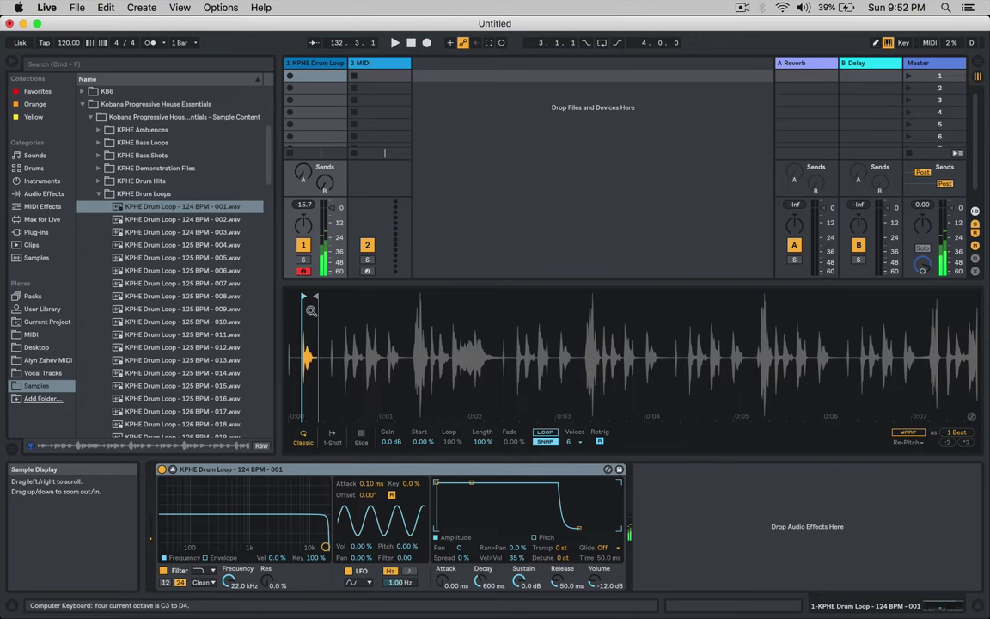
# Step: Tighten the sample end marker to the tail of the first hit and audition it
pyautogui.moveTo(305, 295); pyautogui.dragTo(360, 304)
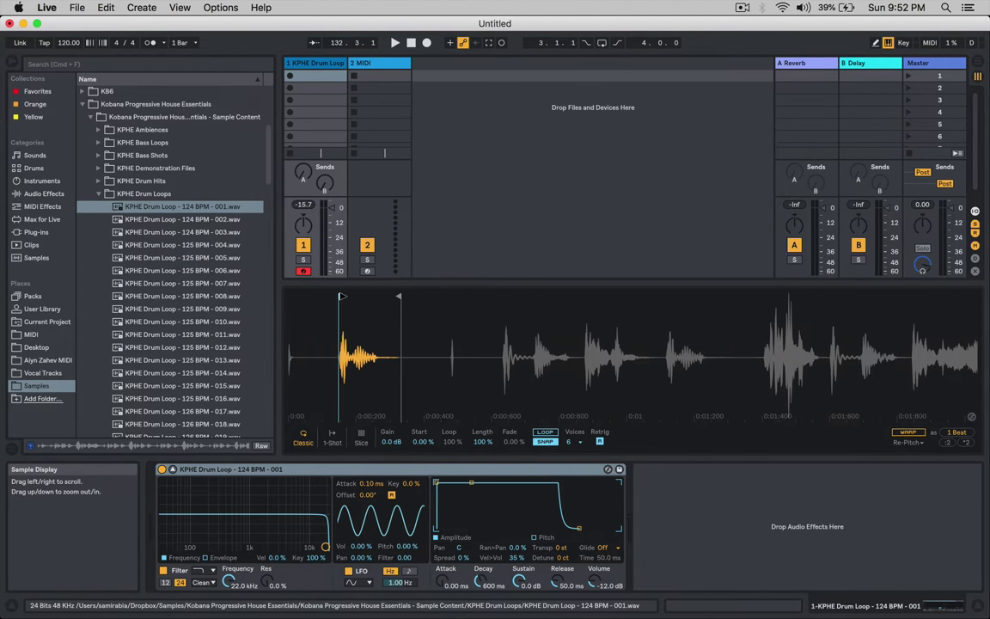
pyautogui.moveTo(397, 296)
pyautogui.mouseDown()
pyautogui.moveTo(348, 296)
pyautogui.moveTo(385, 297)
pyautogui.mouseUp()
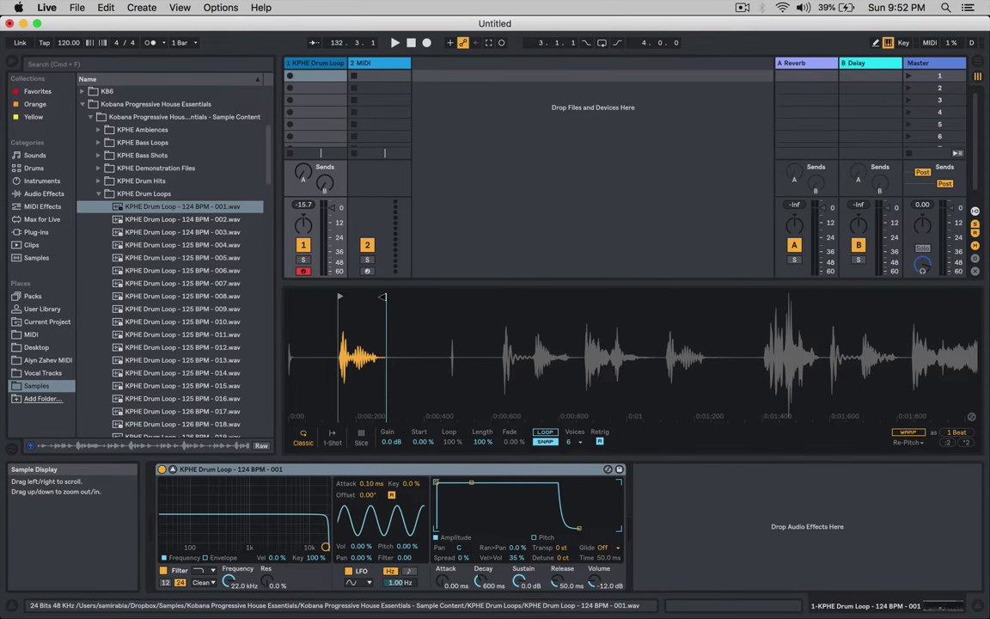
pyautogui.press('a')
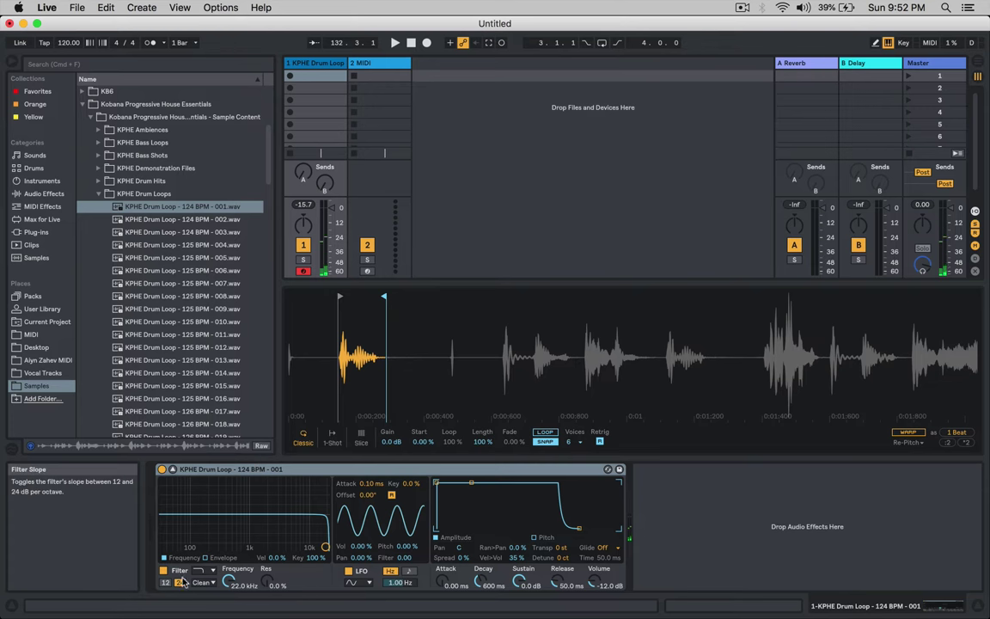
# Step: Lower Simpler's filter frequency to 3.34 kHz, choose the PRD circuit and set its drive to 5.14 dB
pyautogui.moveTo(226, 583)
pyautogui.mouseDown()
pyautogui.moveTo(226, 602)
pyautogui.moveTo(226, 593)
pyautogui.mouseUp()
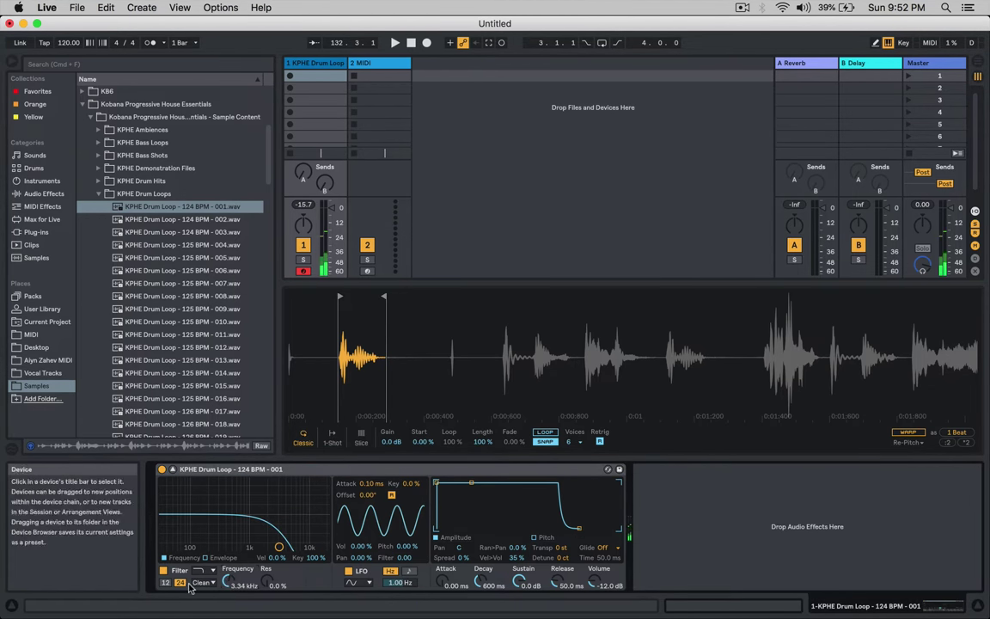
pyautogui.click(204, 583)
pyautogui.click(198, 573)
pyautogui.moveTo(298, 583); pyautogui.dragTo(298, 574)
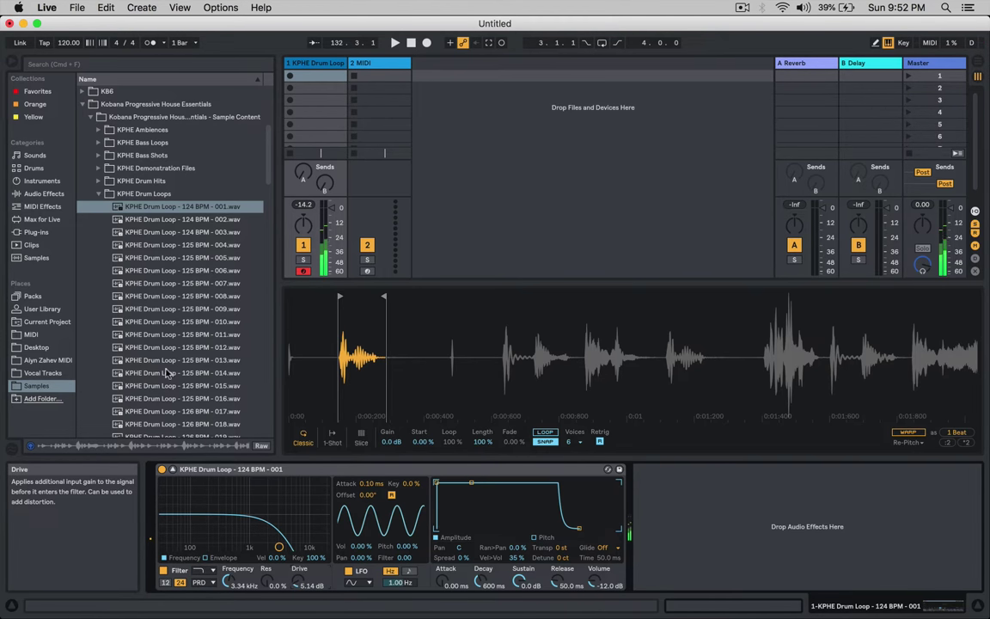
# Step: Add a Limiter to the Master track and reselect the drum loop track
pyautogui.click(38, 194)
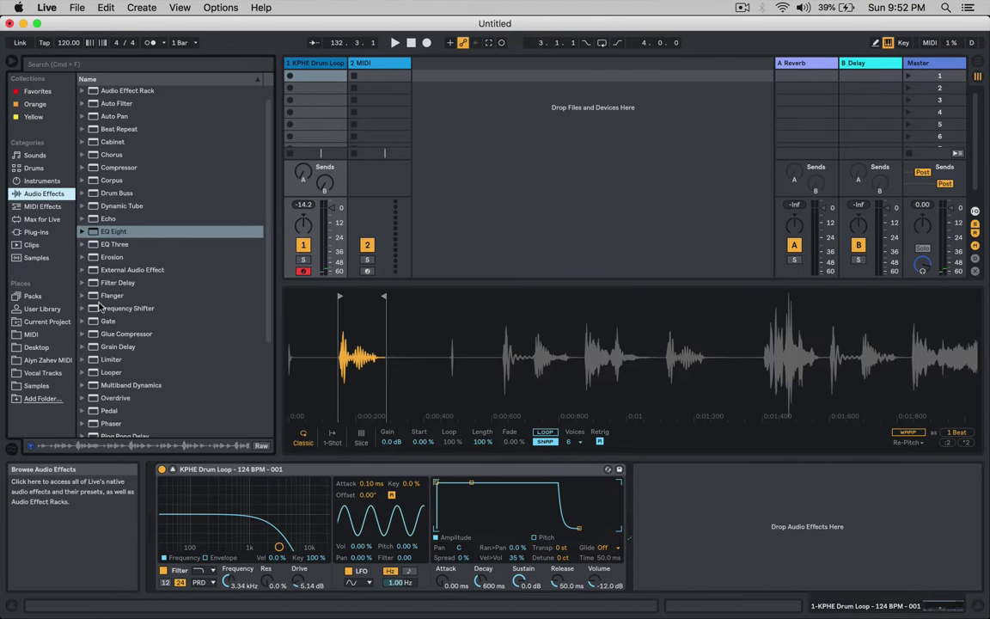
pyautogui.scroll(-5, 99, 307)
pyautogui.moveTo(99, 227); pyautogui.dragTo(924, 69)
pyautogui.click(316, 62)
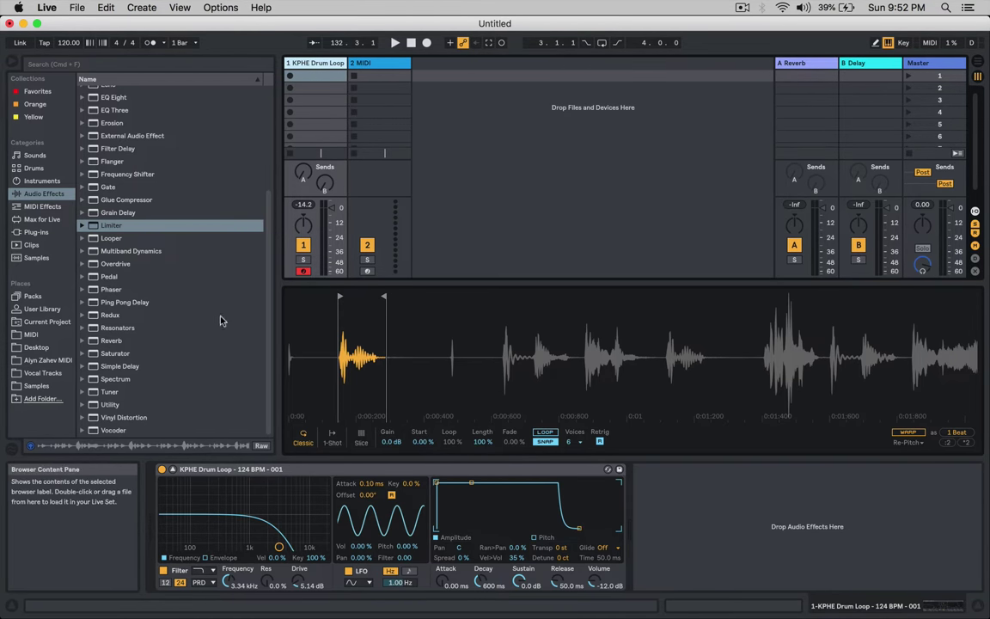
# Step: Add the OTT preset of Multiband Dynamics after Simpler and set its Amount to 60 %
pyautogui.click(81, 251)
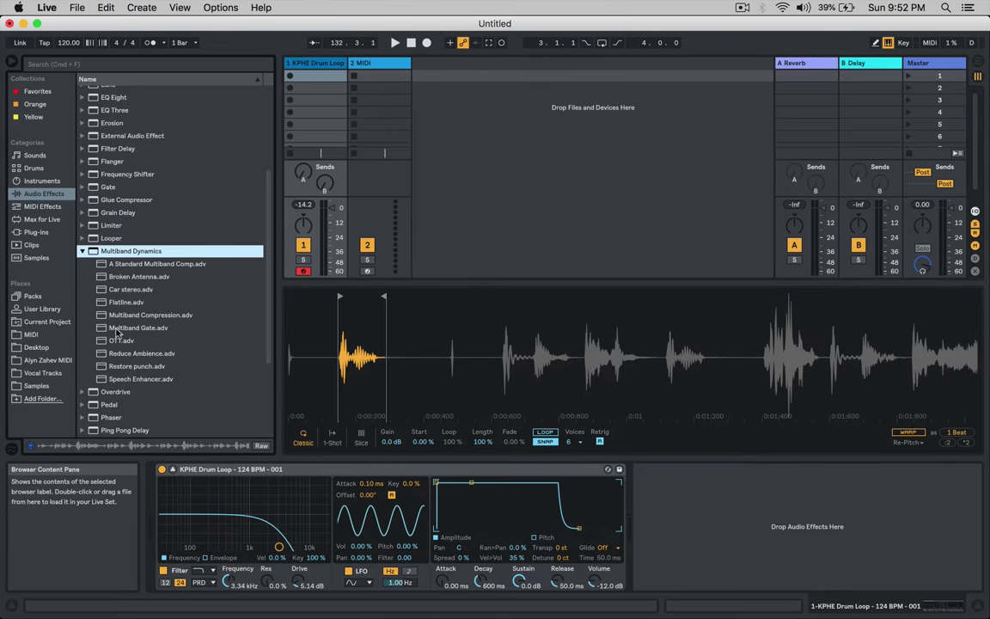
pyautogui.moveTo(107, 337); pyautogui.dragTo(633, 488)
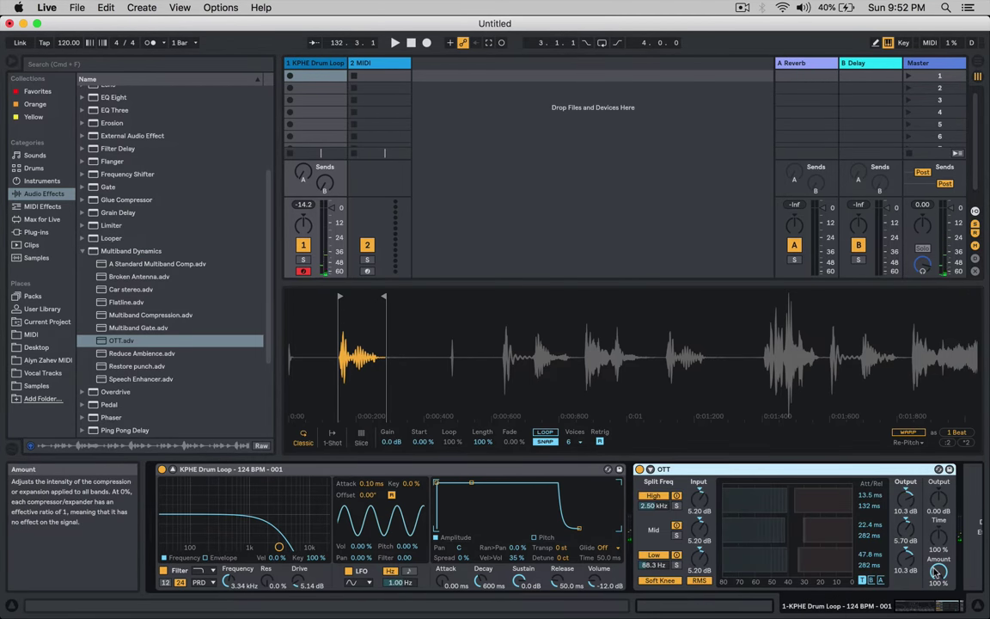
pyautogui.moveTo(934, 568); pyautogui.dragTo(934, 569)
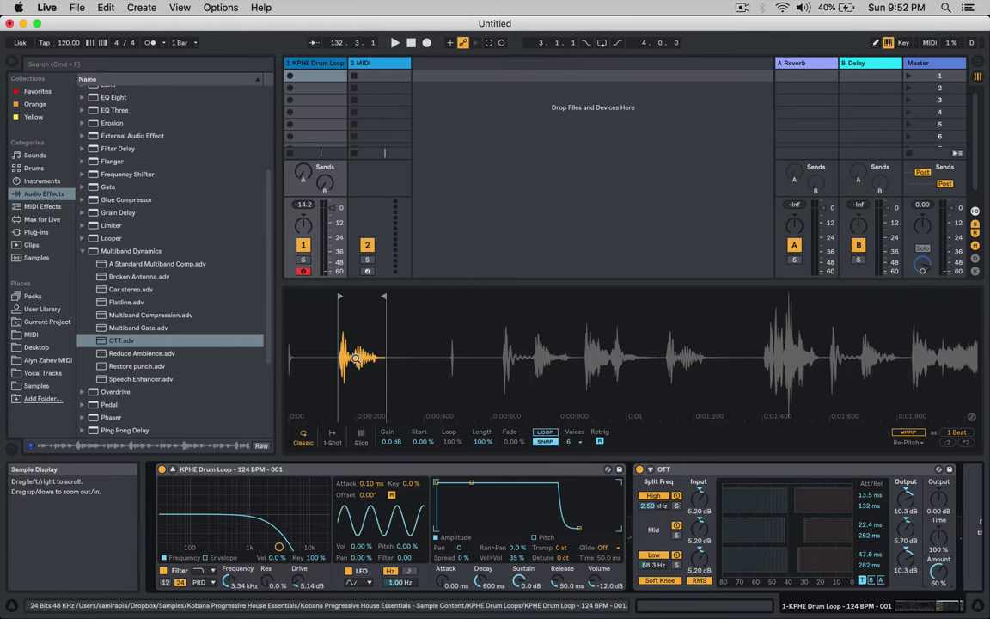
# Step: Enable Simpler's filter envelope with an amount of 68 and a decay of 317 ms
pyautogui.click(207, 557)
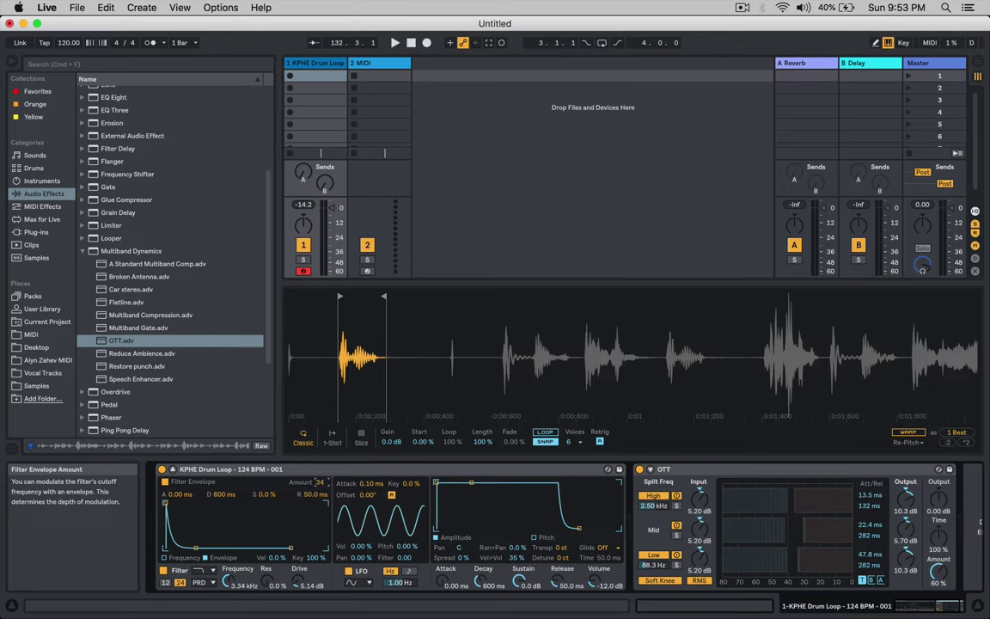
pyautogui.moveTo(321, 482); pyautogui.dragTo(320, 479)
pyautogui.moveTo(220, 496); pyautogui.dragTo(221, 549)
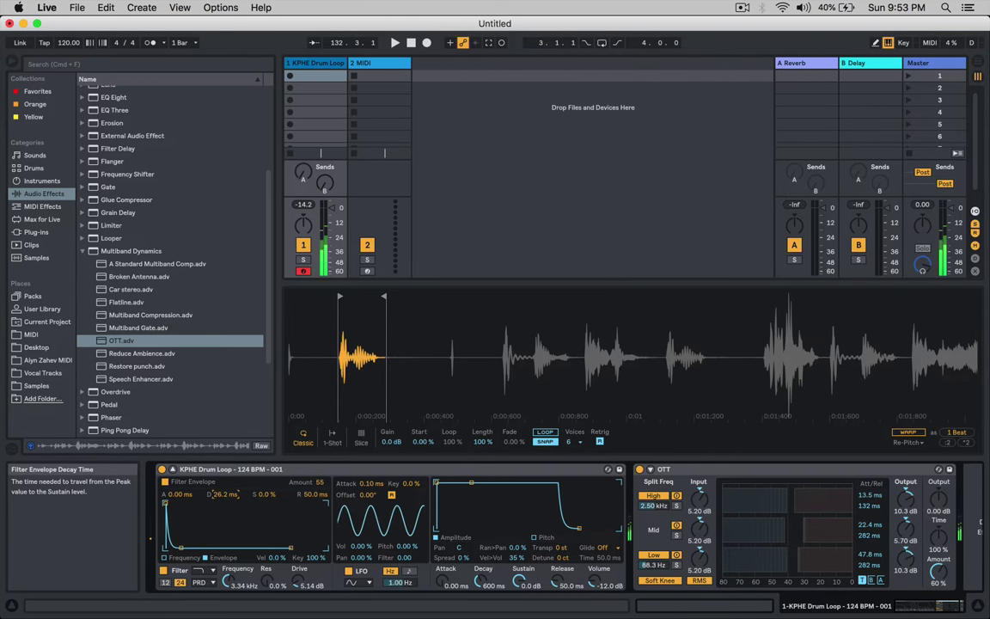
pyautogui.moveTo(217, 496); pyautogui.dragTo(216, 478)
pyautogui.moveTo(314, 485); pyautogui.dragTo(315, 474)
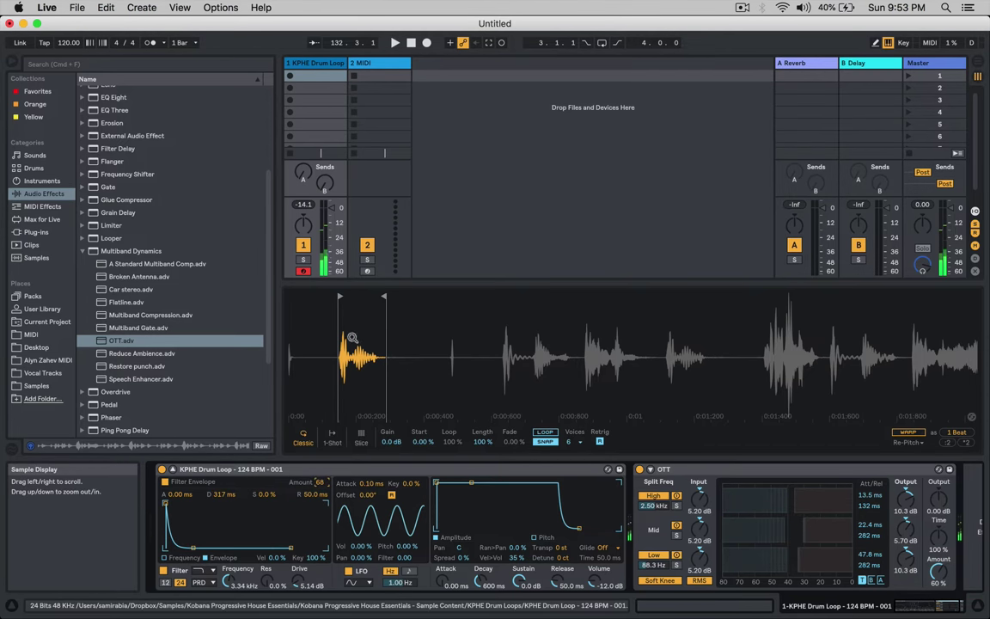
# Step: Try shortening the sample region to the first hit's attack, and extend its end back to the hit's tail
pyautogui.moveTo(383, 296); pyautogui.dragTo(353, 297)
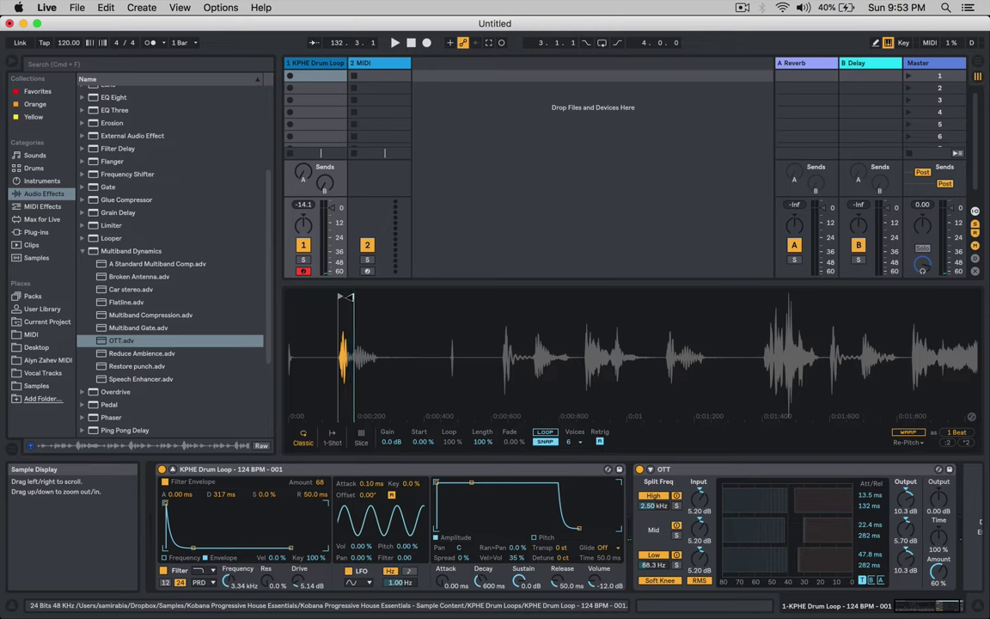
pyautogui.click(545, 442)
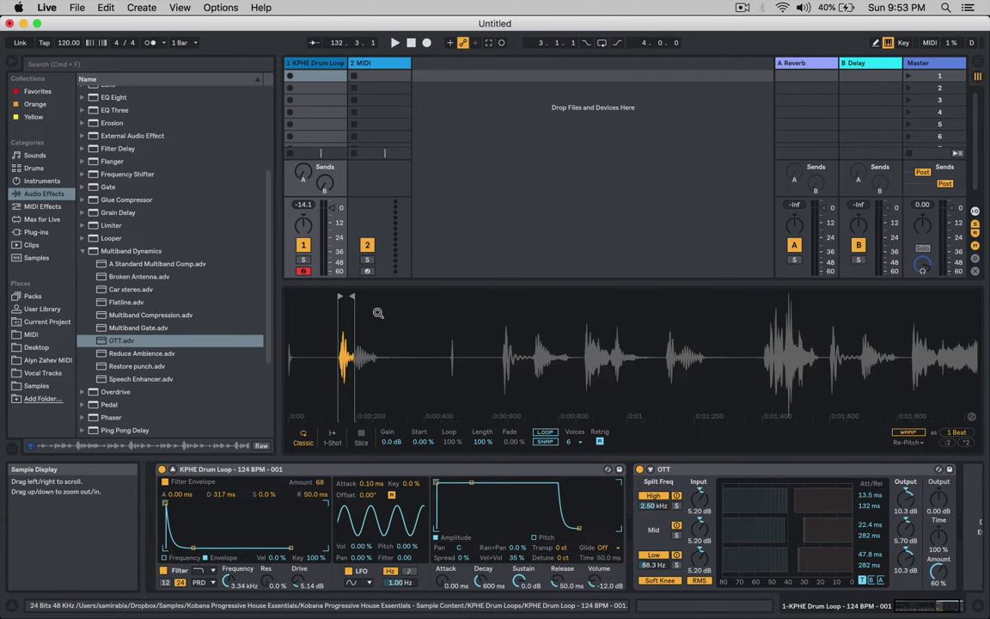
pyautogui.moveTo(351, 296); pyautogui.dragTo(376, 296)
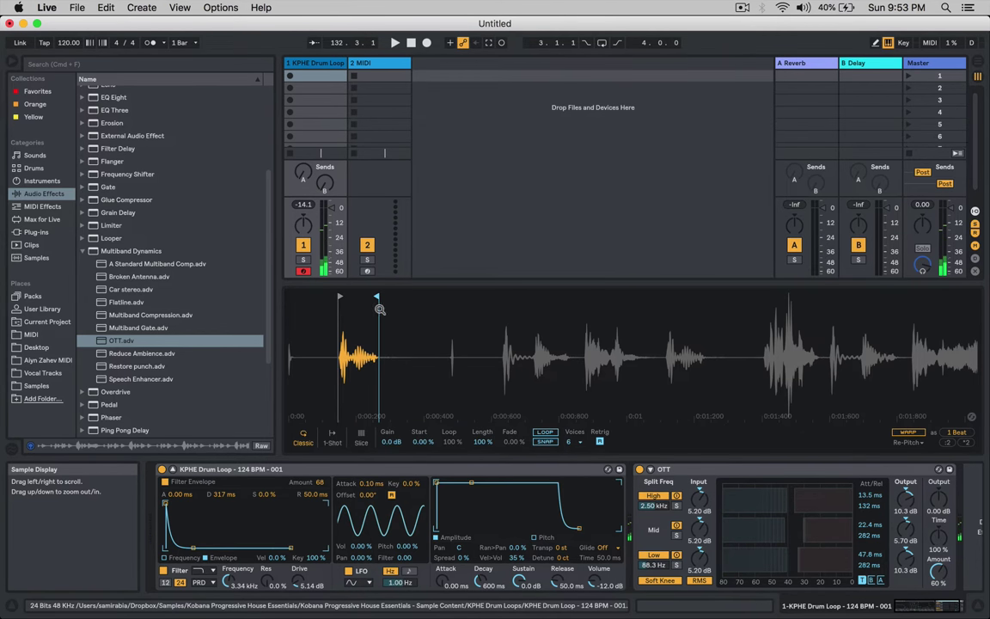
pyautogui.moveTo(376, 297); pyautogui.dragTo(383, 297)
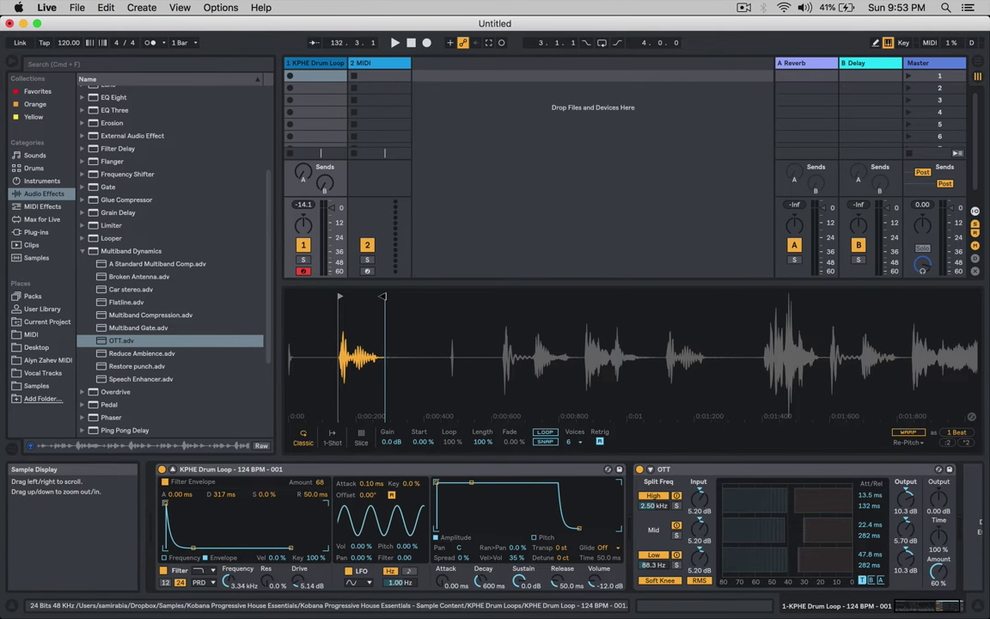
# Step: Move the sample start and end markers to isolate the drum hit just after 0:00:600
pyautogui.moveTo(382, 297); pyautogui.dragTo(529, 294)
pyautogui.moveTo(340, 296); pyautogui.dragTo(508, 304)
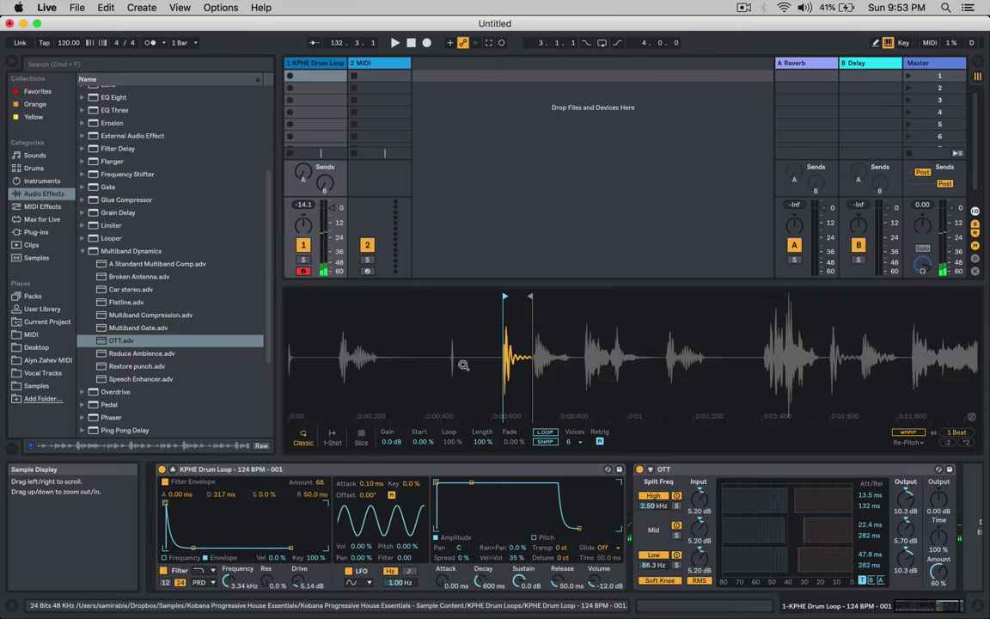
# Step: Add the NI VC 160 compressor plug-in after OTT in the device chain, and close its plug-in window
pyautogui.click(82, 251)
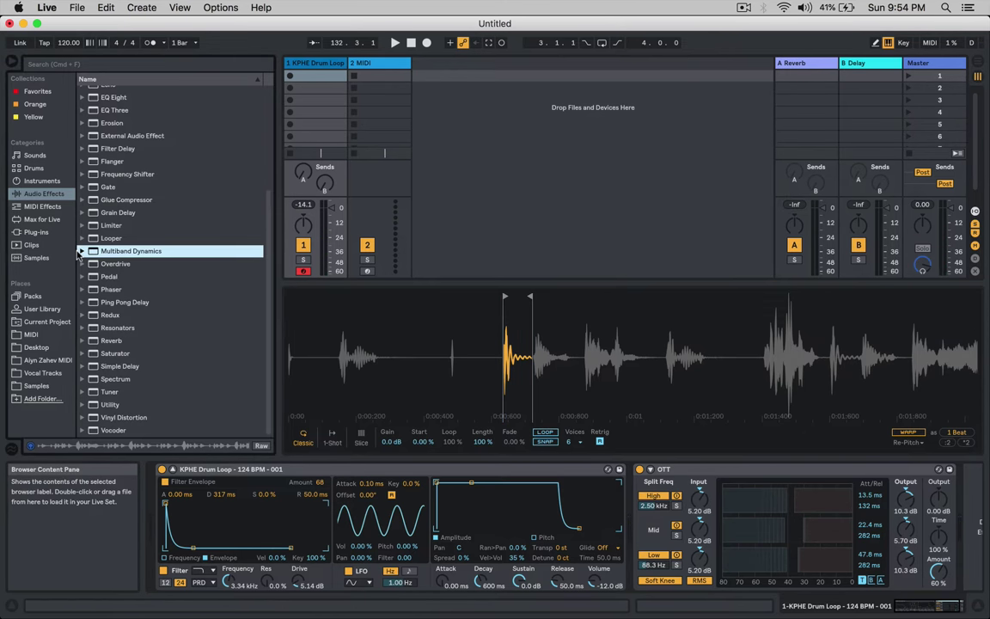
pyautogui.click(36, 232)
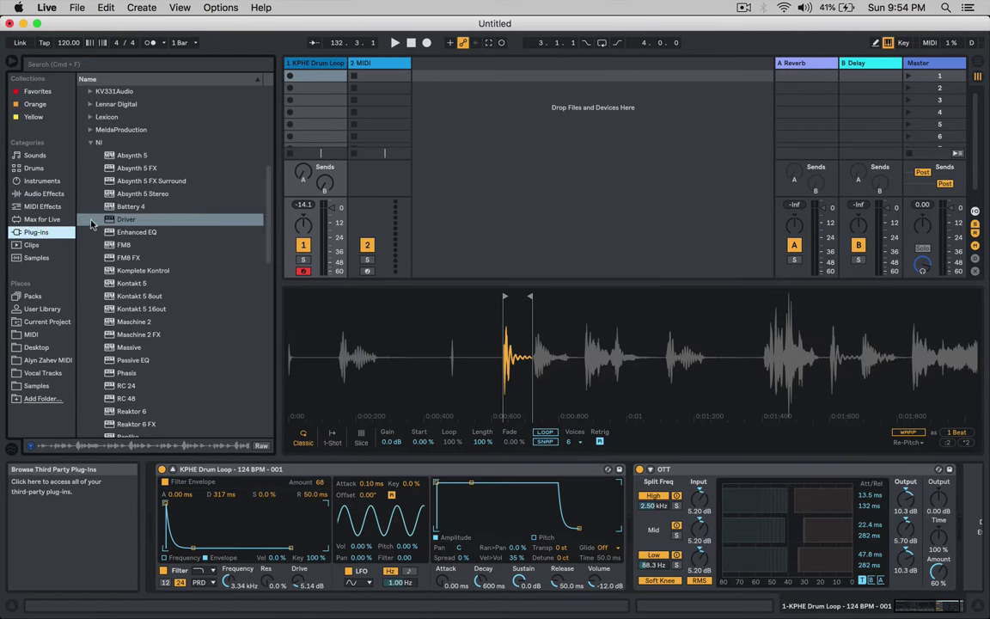
pyautogui.scroll(-8, 112, 229)
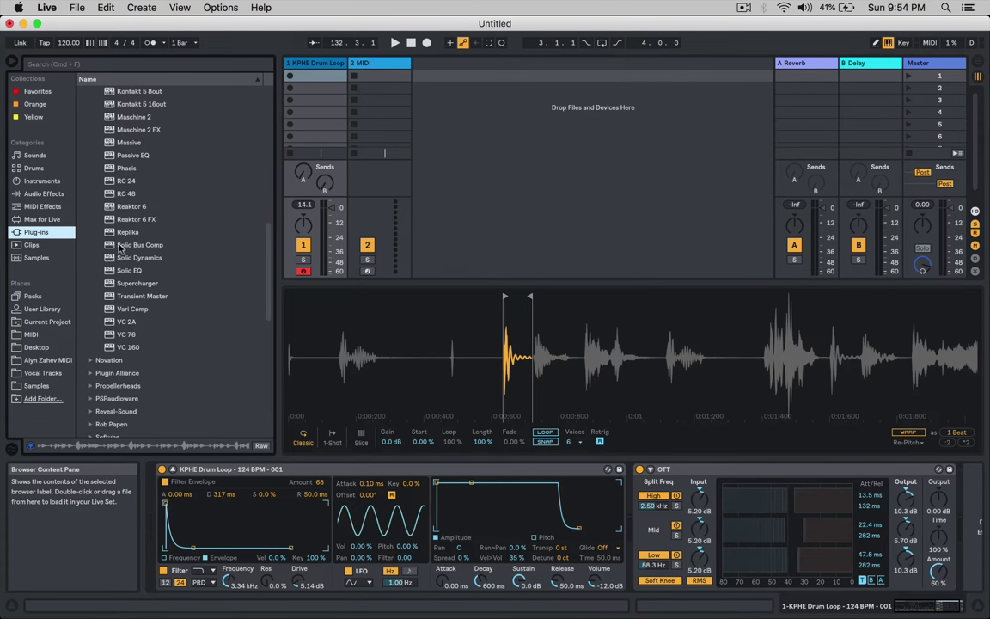
pyautogui.moveTo(128, 347); pyautogui.dragTo(959, 503)
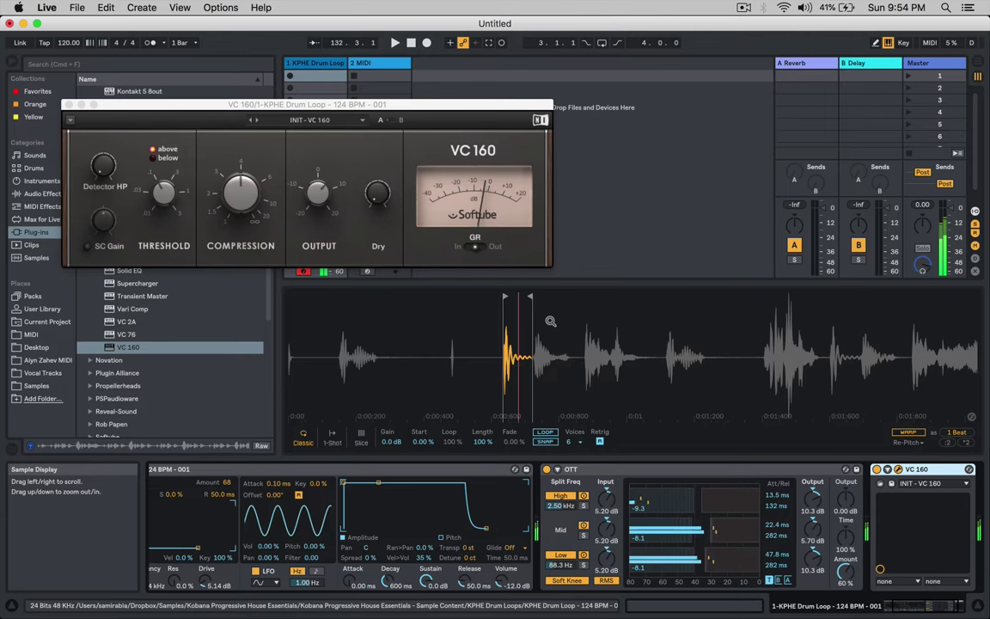
pyautogui.click(69, 104)
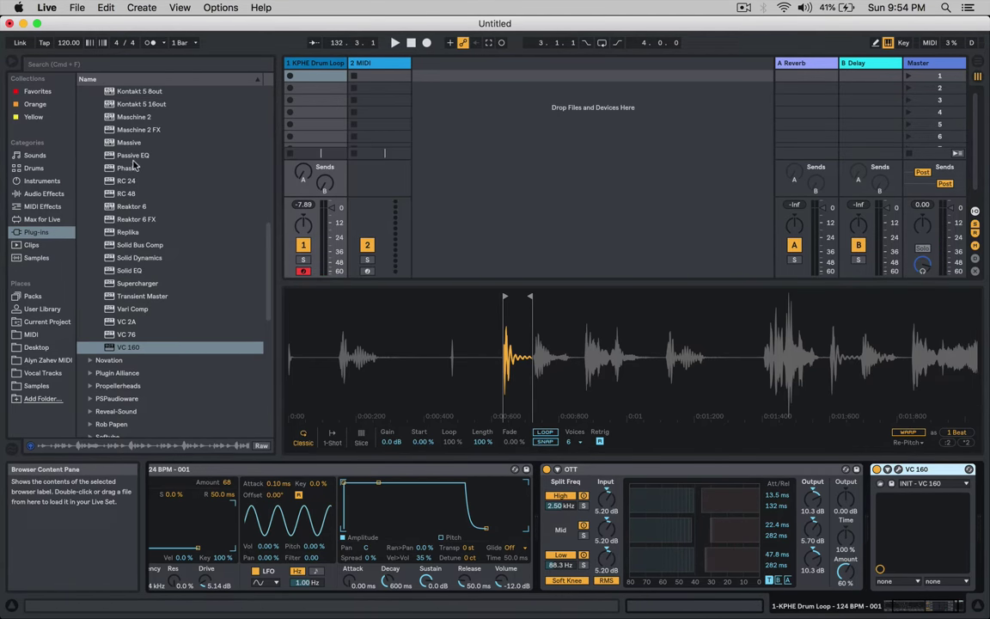
# Step: Add the NI Driver plug-in after VC 160, lower its output to -1.1, and close its plug-in window
pyautogui.scroll(5, 133, 153)
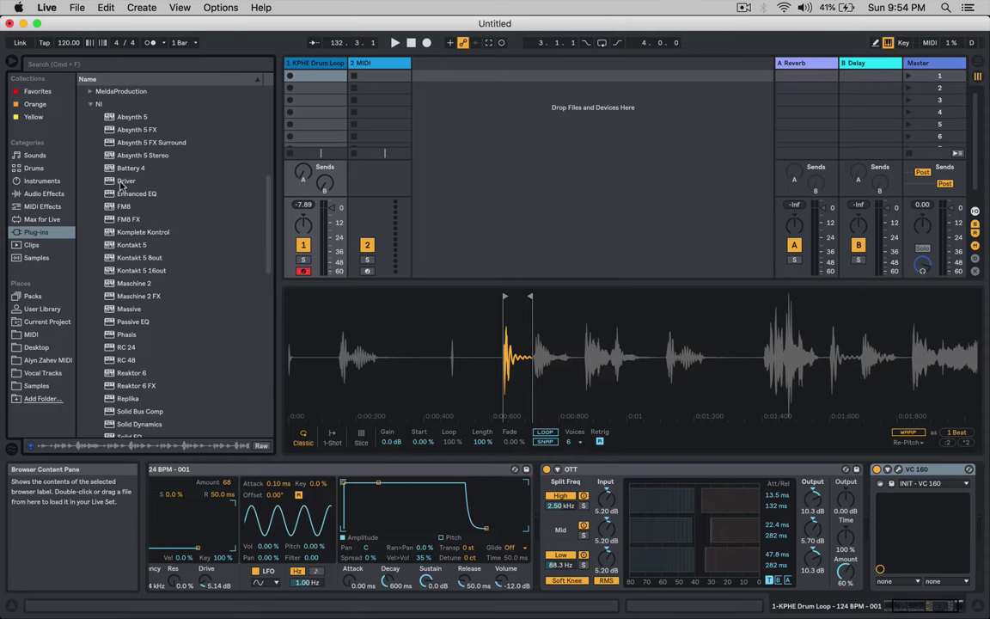
pyautogui.moveTo(126, 180); pyautogui.dragTo(941, 492)
pyautogui.press('a')
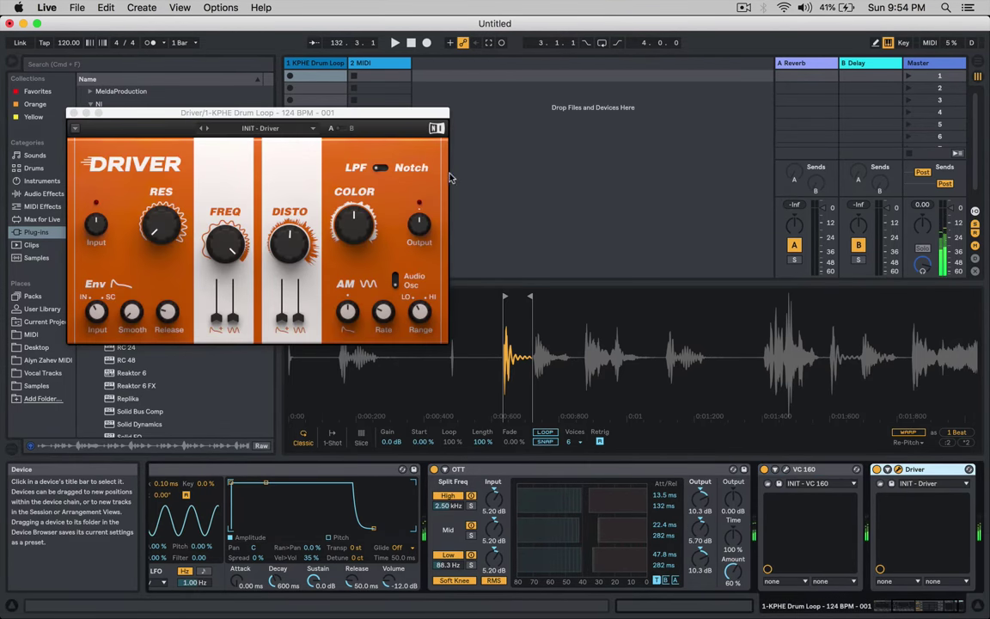
pyautogui.moveTo(421, 219); pyautogui.dragTo(421, 225)
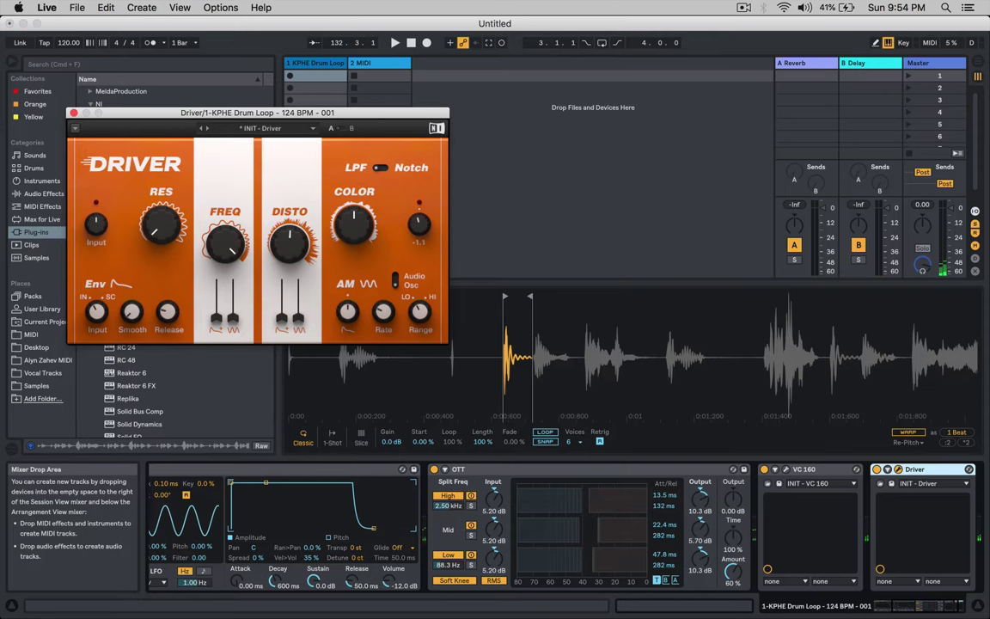
pyautogui.click(73, 114)
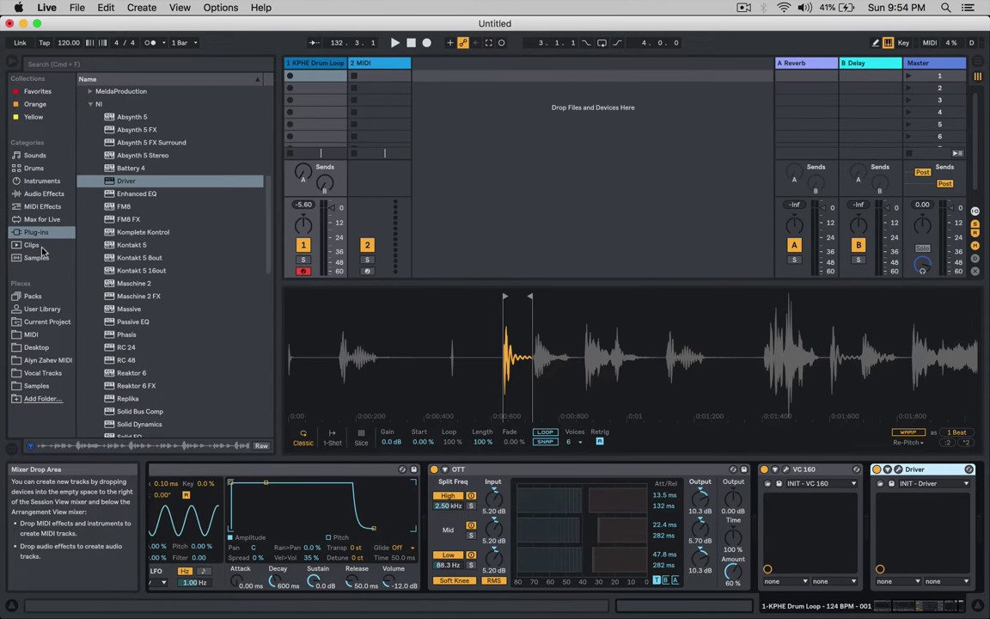
# Step: Show the Drums category, and add C3 sixteenth notes at 1.2.3, 1.3.4 and 1.4.3 to the launched drum loop clip
pyautogui.click(32, 169)
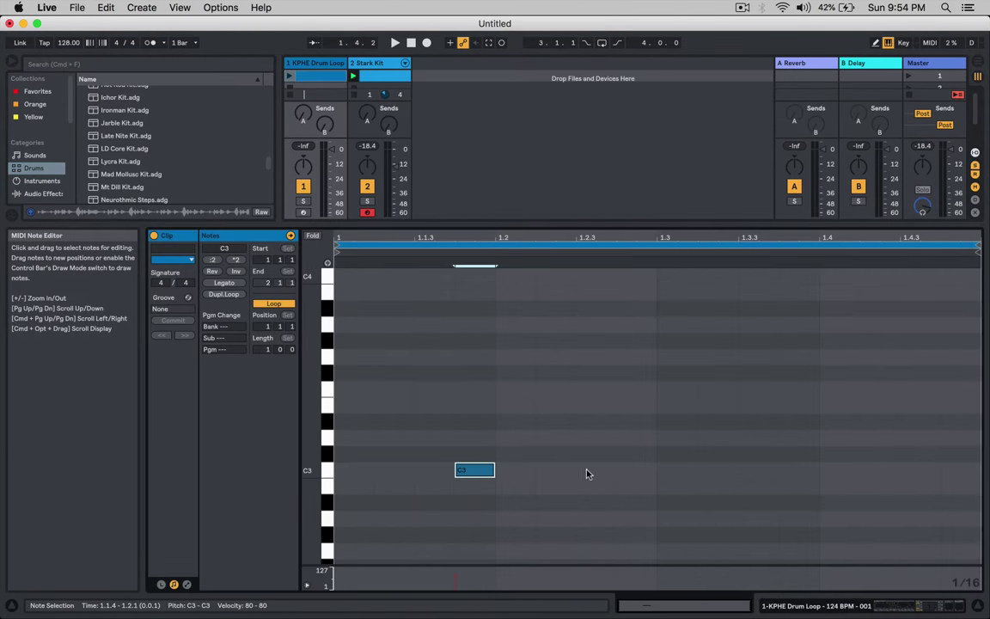
pyautogui.doubleClick(587, 470)
pyautogui.click(290, 76)
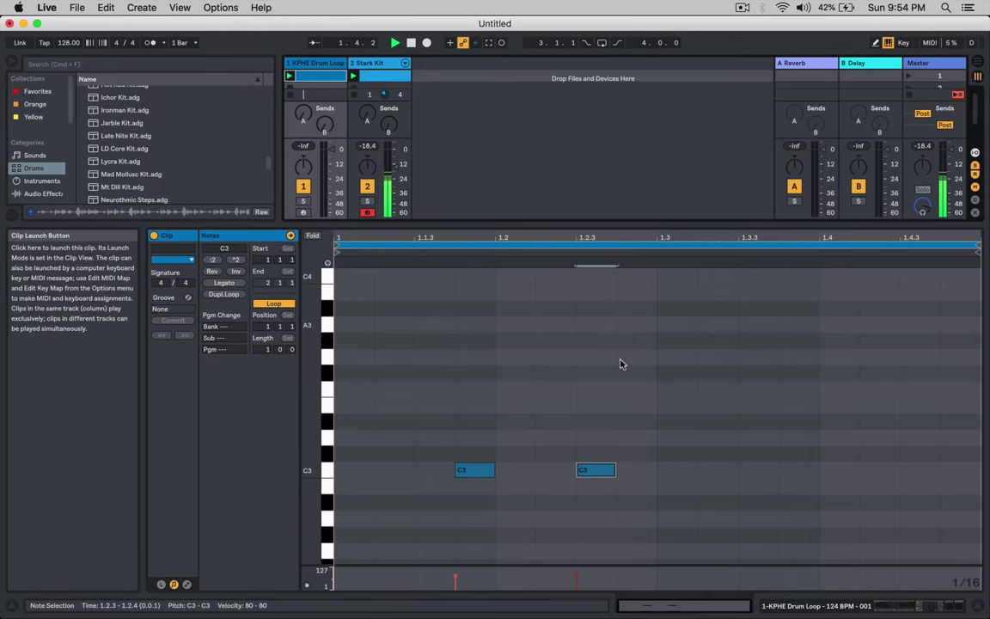
pyautogui.doubleClick(792, 470)
pyautogui.doubleClick(908, 470)
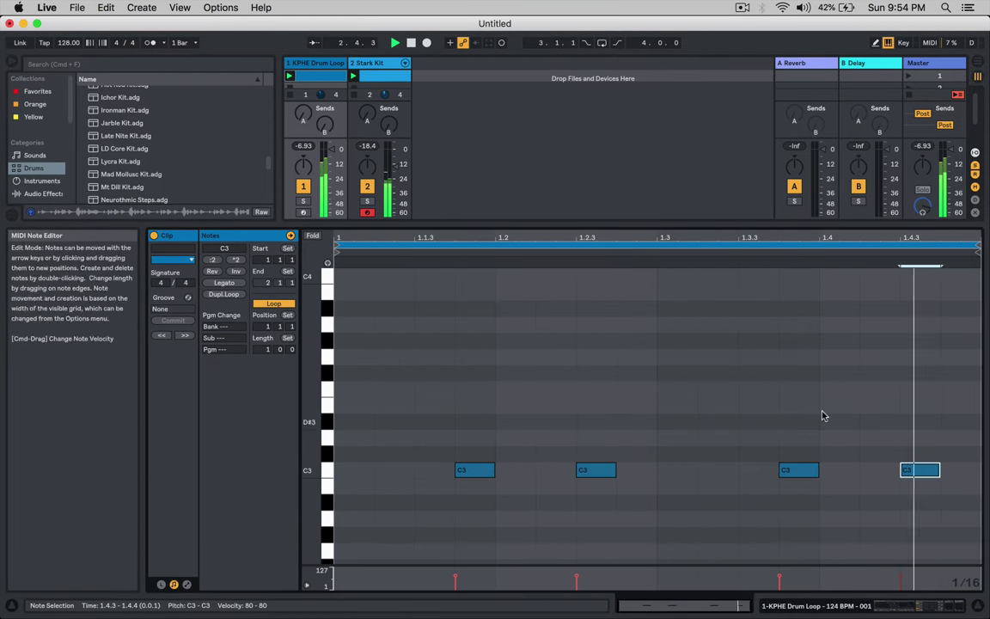
# Step: Move Simpler's sample start to the next drum hit and set the loop fade to 3.12 %
pyautogui.hotkey('shift', 'Tab')
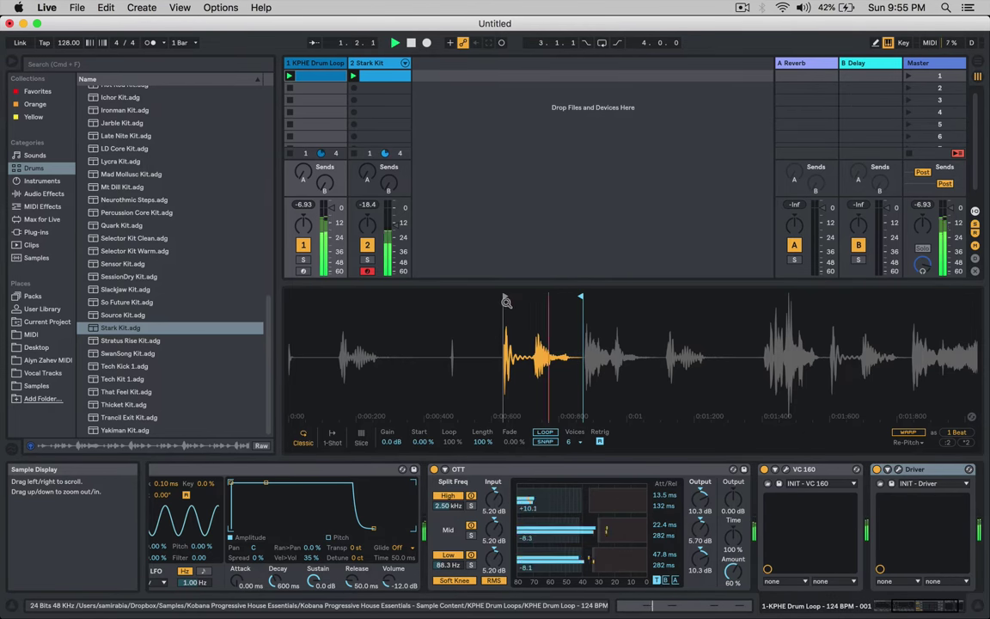
pyautogui.moveTo(505, 297); pyautogui.dragTo(536, 297)
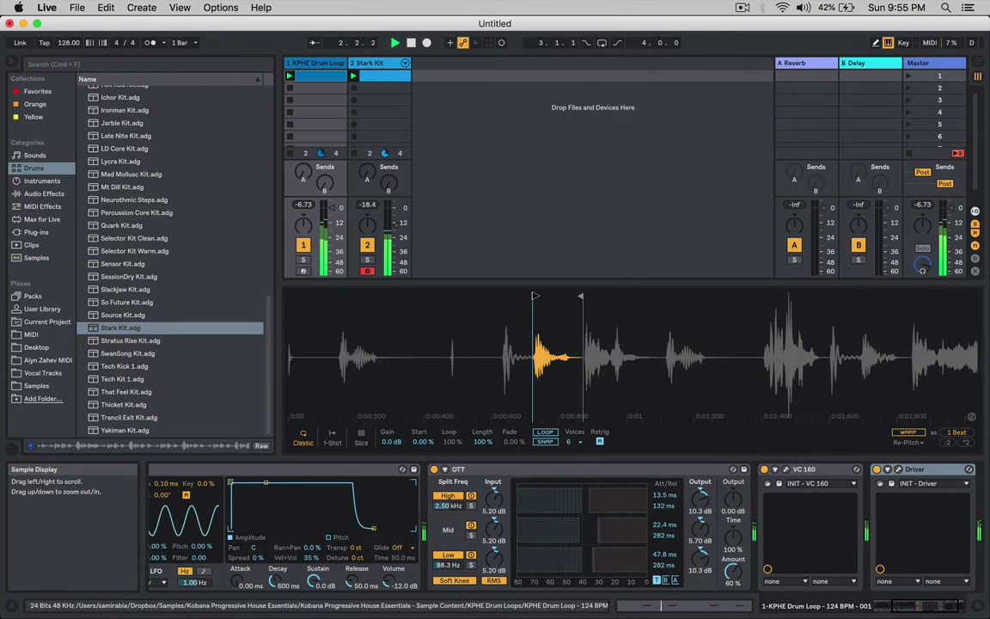
pyautogui.hscroll(-5, 227, 517)
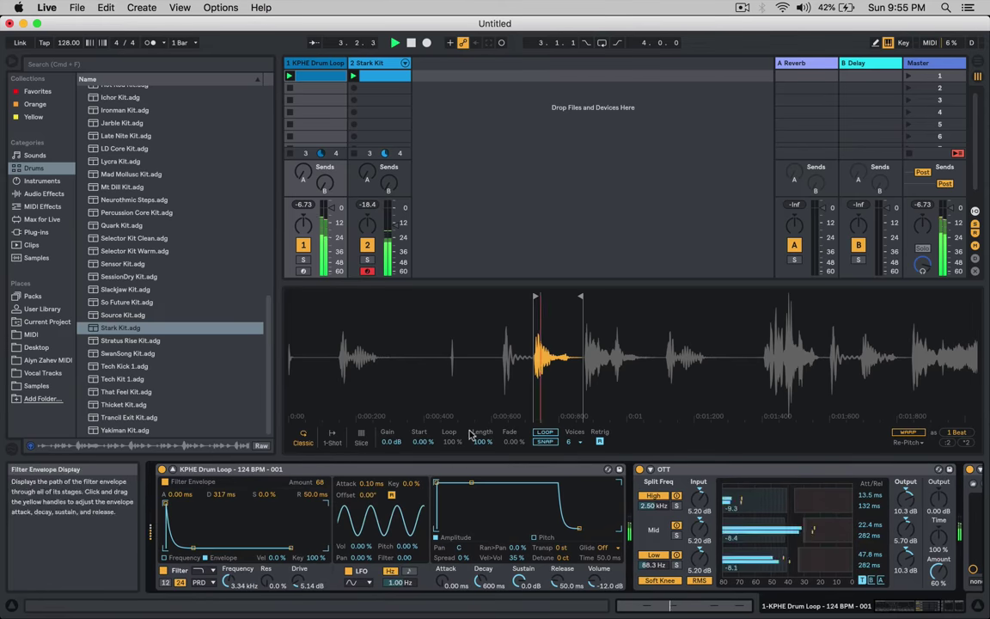
pyautogui.moveTo(509, 443); pyautogui.dragTo(506, 440)
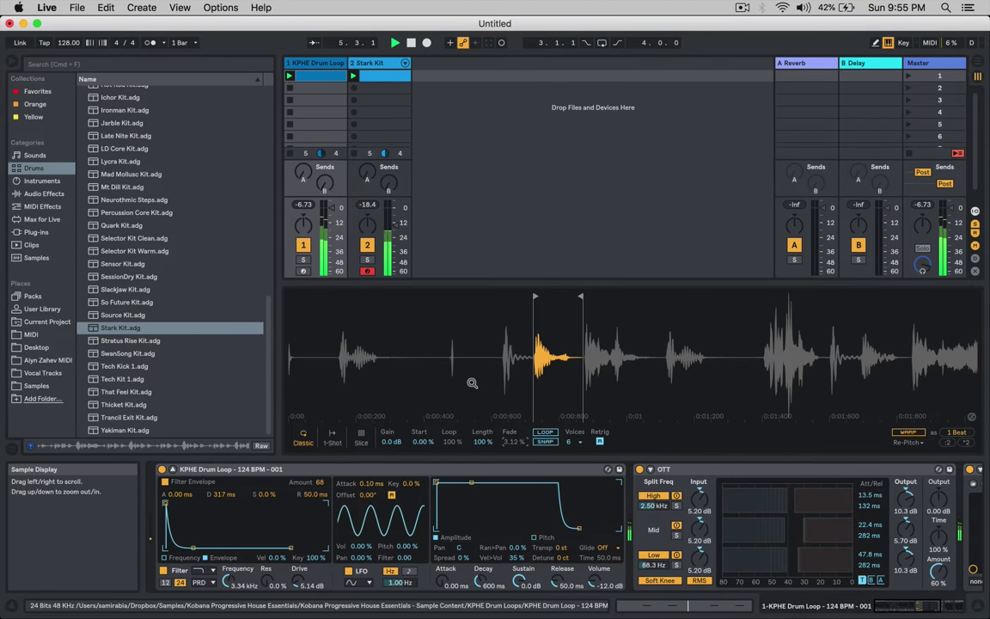
# Step: Tighten the sample start to the hit's onset, trim the end into its silent tail, and set the amplitude attack to 0.12 ms
pyautogui.moveTo(471, 382); pyautogui.dragTo(444, 299)
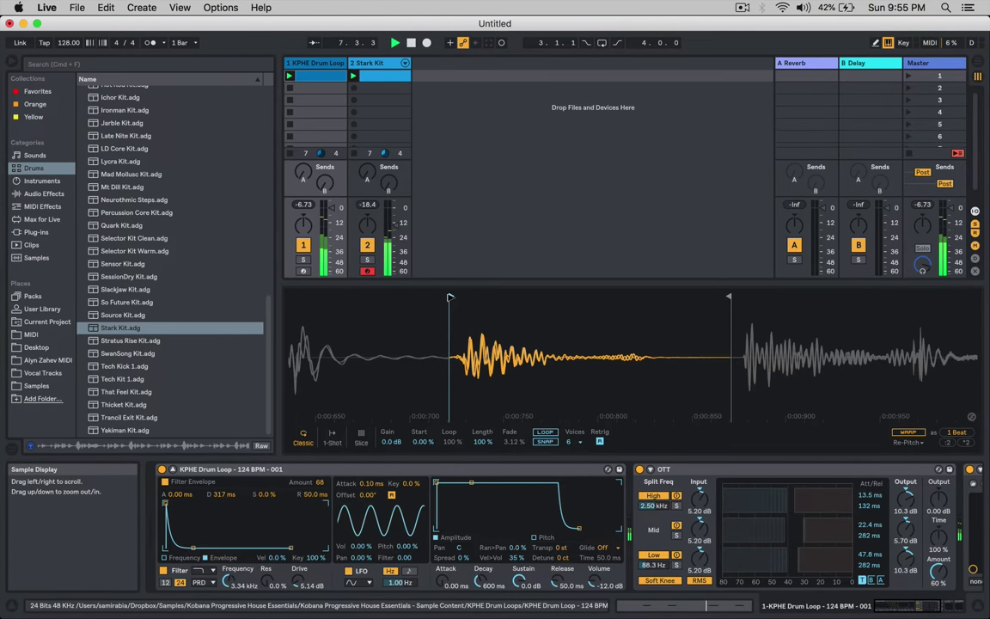
pyautogui.moveTo(456, 297); pyautogui.dragTo(460, 297)
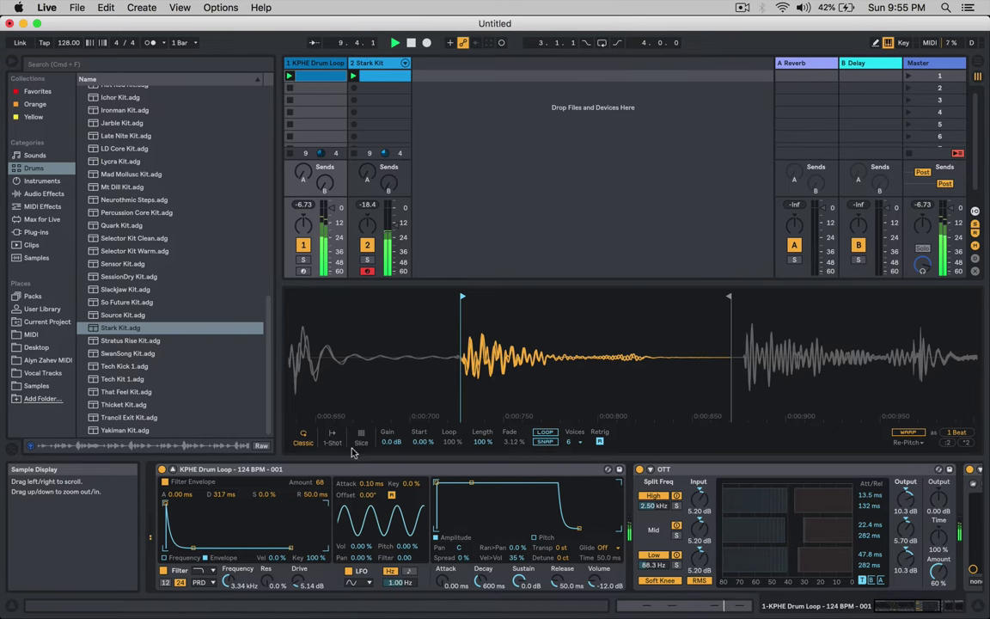
pyautogui.moveTo(441, 582); pyautogui.dragTo(441, 575)
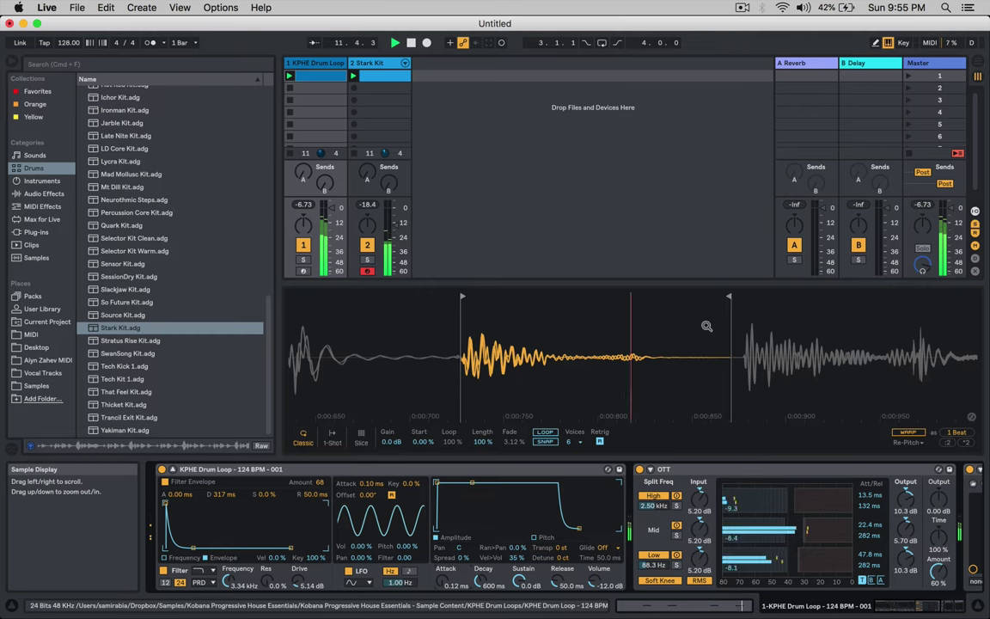
pyautogui.moveTo(729, 295)
pyautogui.mouseDown()
pyautogui.moveTo(662, 296)
pyautogui.moveTo(685, 296)
pyautogui.mouseUp()
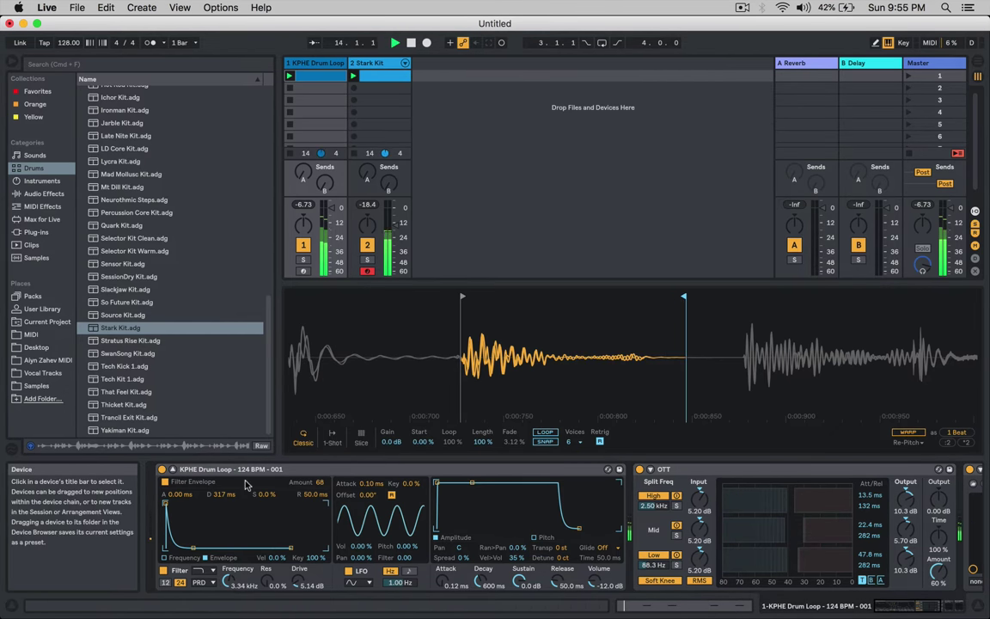
# Step: Lower Simpler's filter frequency to 123 Hz and stop playback
pyautogui.moveTo(227, 580); pyautogui.dragTo(228, 614)
pyautogui.moveTo(267, 581); pyautogui.dragTo(228, 599)
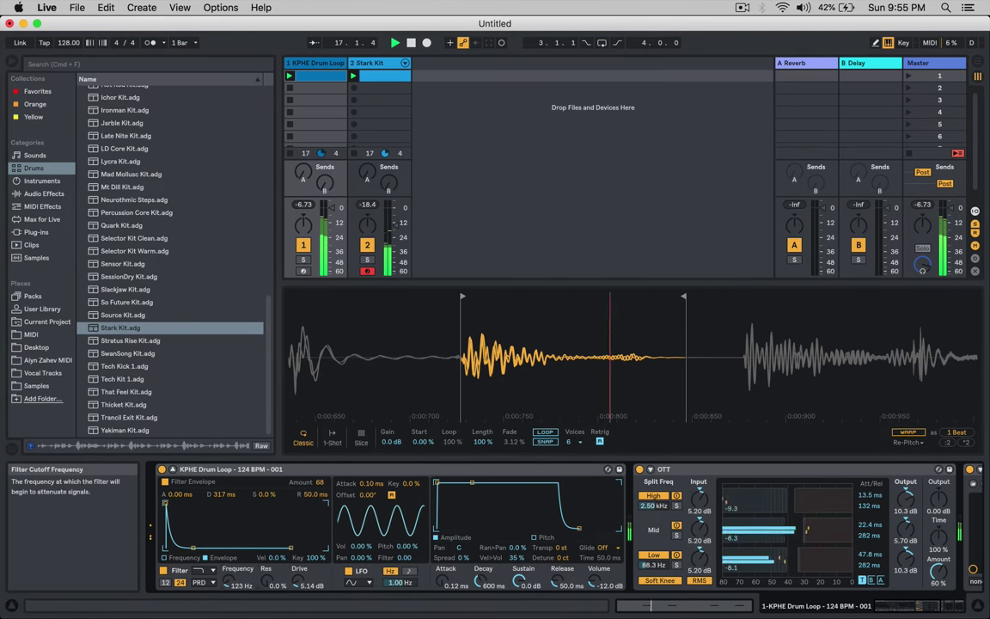
pyautogui.press('space')
# Step: Transpose all four C3 notes in the drum loop clip down to A#2 and play the clip
pyautogui.click(315, 79)
pyautogui.click(378, 76)
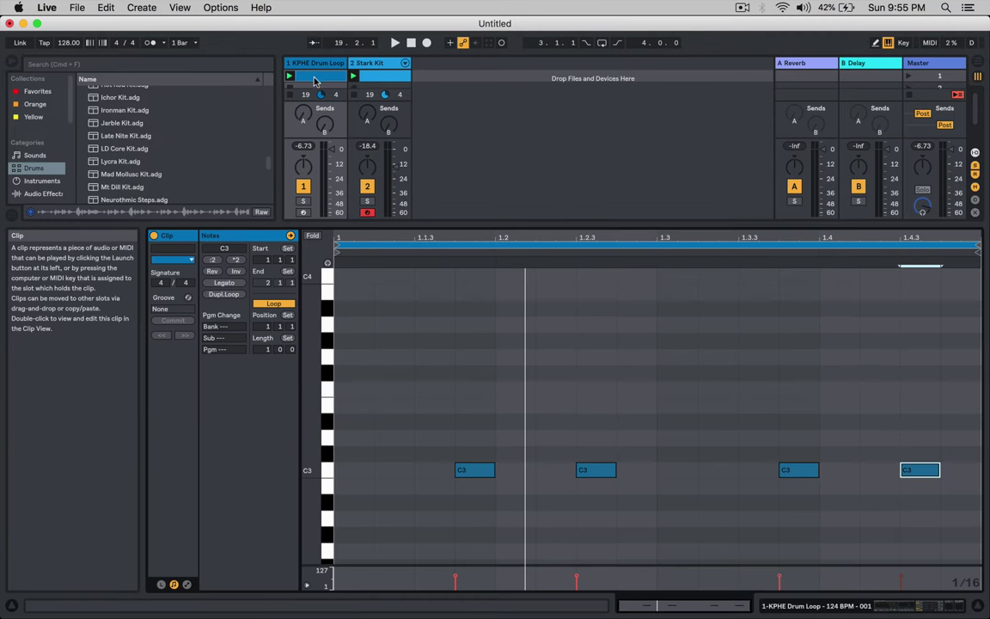
pyautogui.moveTo(421, 393); pyautogui.dragTo(948, 515)
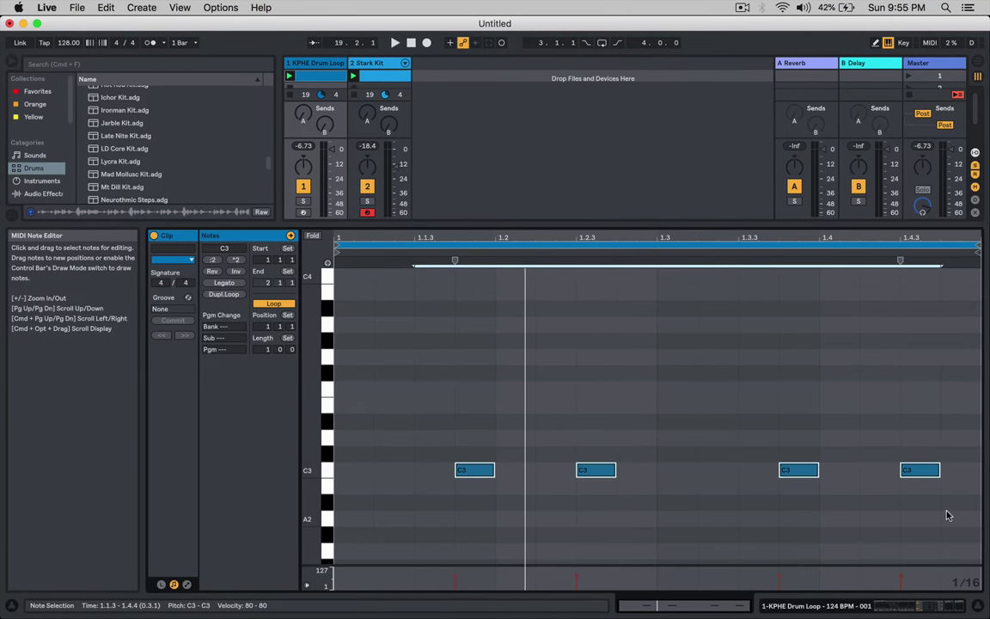
pyautogui.moveTo(481, 470); pyautogui.dragTo(479, 505)
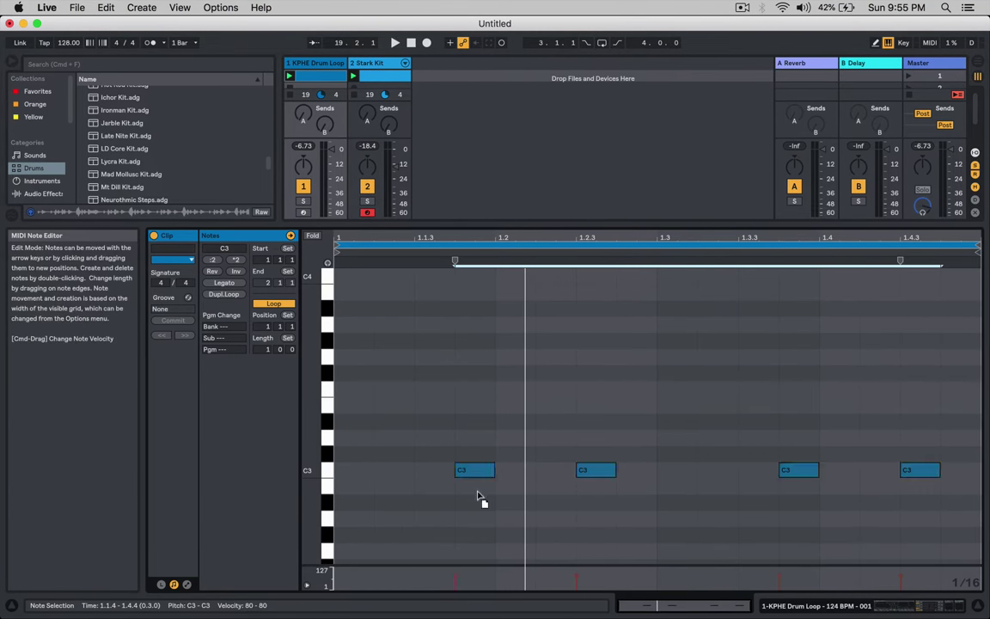
pyautogui.press('space')
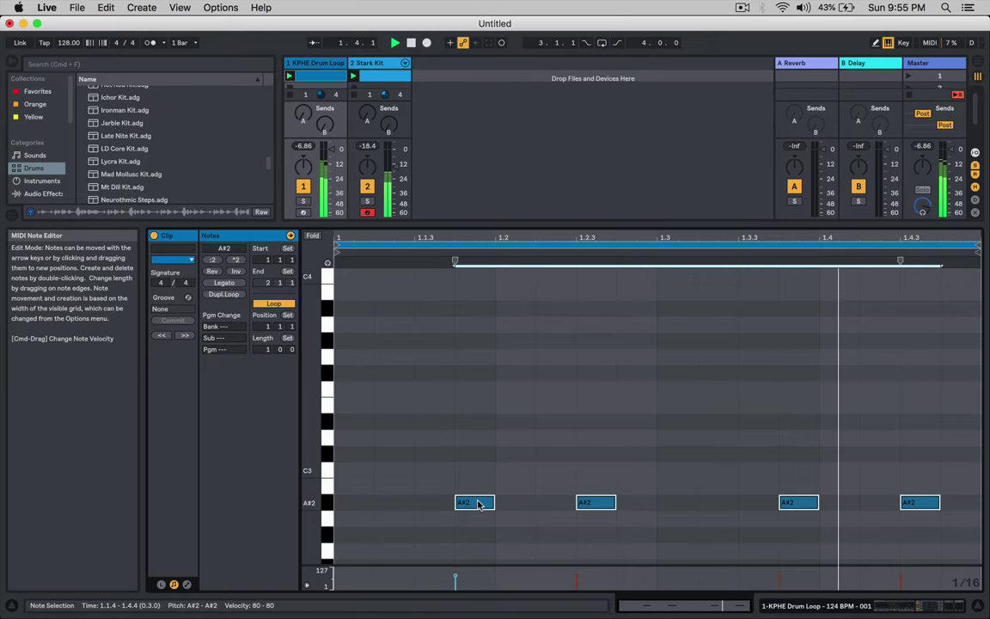
# Step: Transpose all four selected notes further down to D#1
pyautogui.scroll(-3, 479, 504)
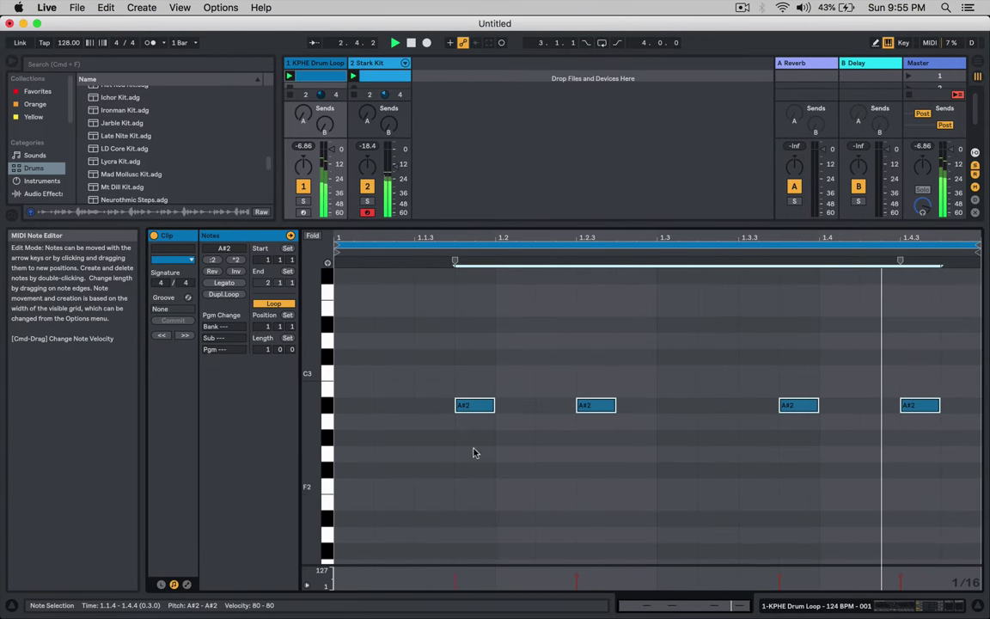
pyautogui.moveTo(473, 407); pyautogui.dragTo(471, 469)
pyautogui.scroll(-6, 464, 367)
pyautogui.moveTo(464, 276); pyautogui.dragTo(461, 521)
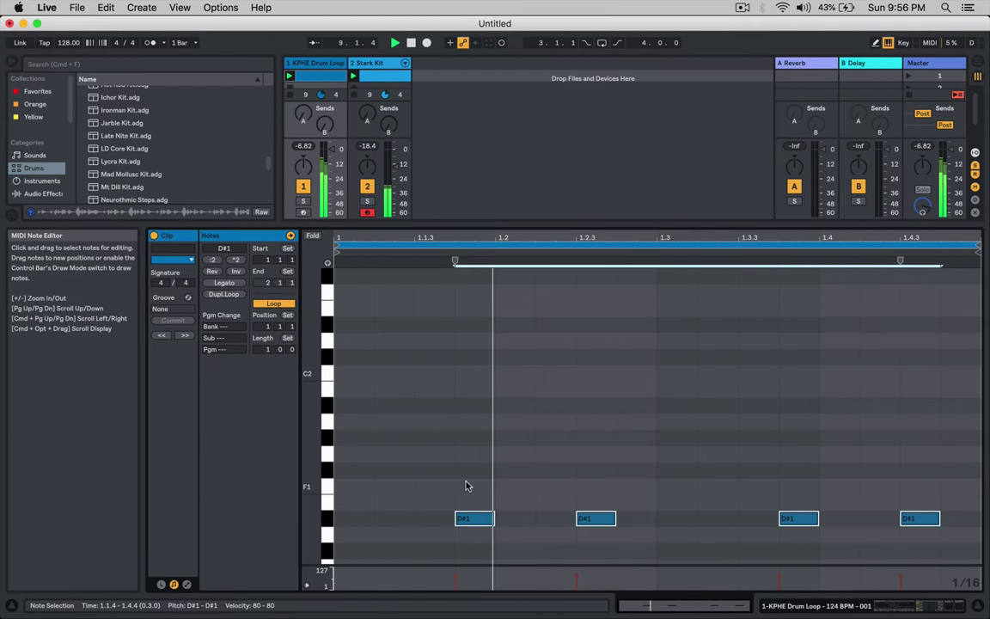
# Step: Collapse Simpler, OTT, VC 160 and Driver in the device chain and group them into one Instrument Rack
pyautogui.hotkey('shift', 'Tab')
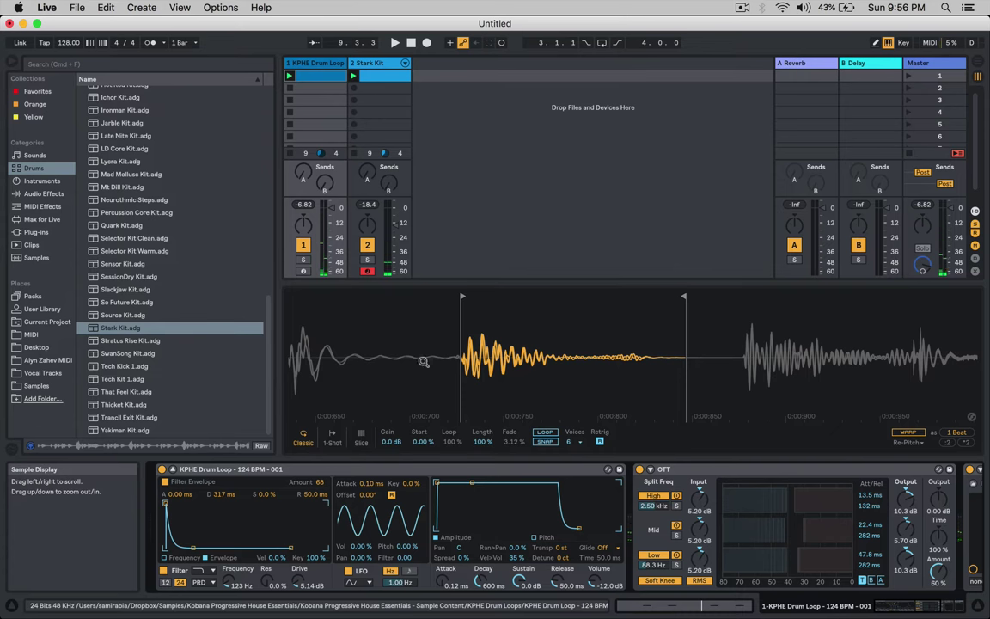
pyautogui.doubleClick(258, 468)
pyautogui.doubleClick(251, 469)
pyautogui.doubleClick(248, 469)
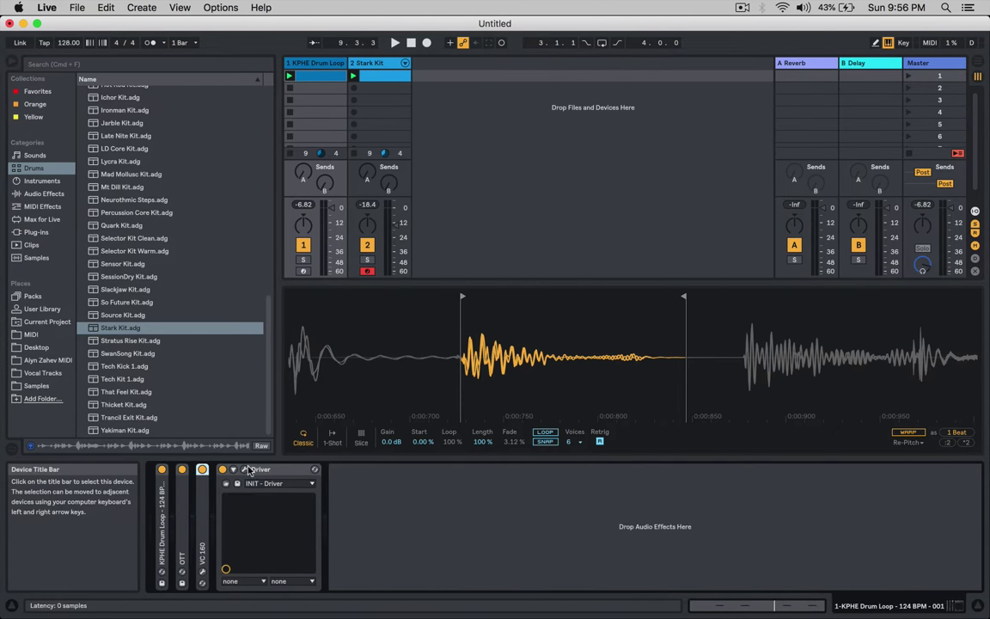
pyautogui.doubleClick(248, 469)
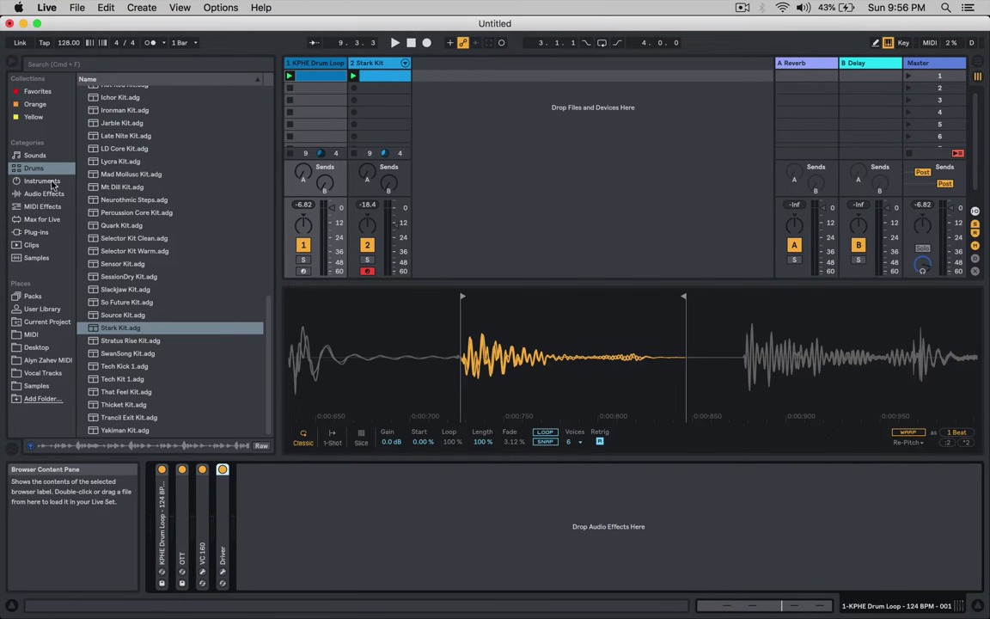
pyautogui.rightClick(160, 488)
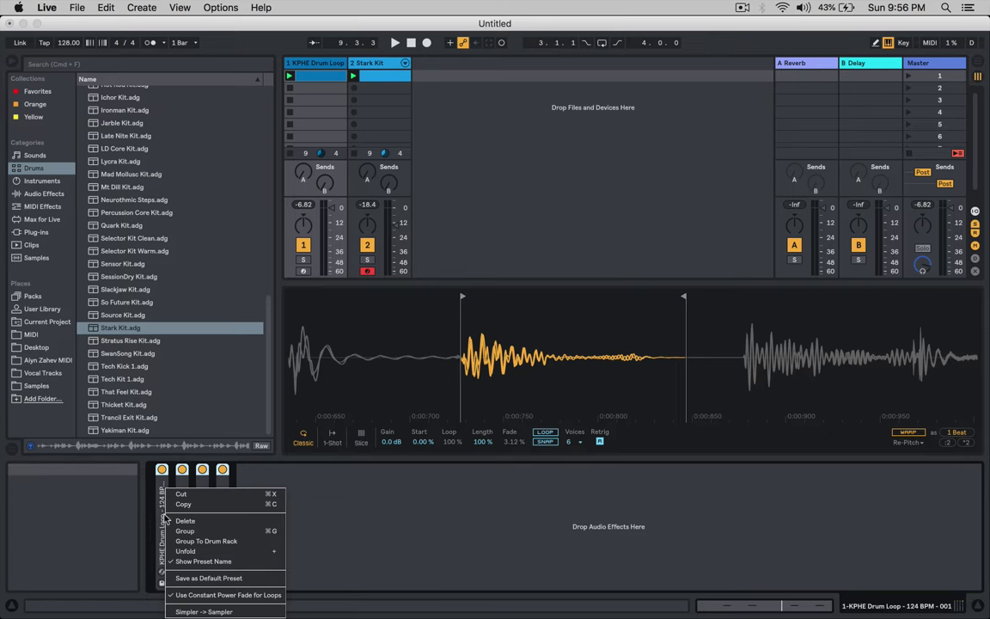
pyautogui.click(182, 531)
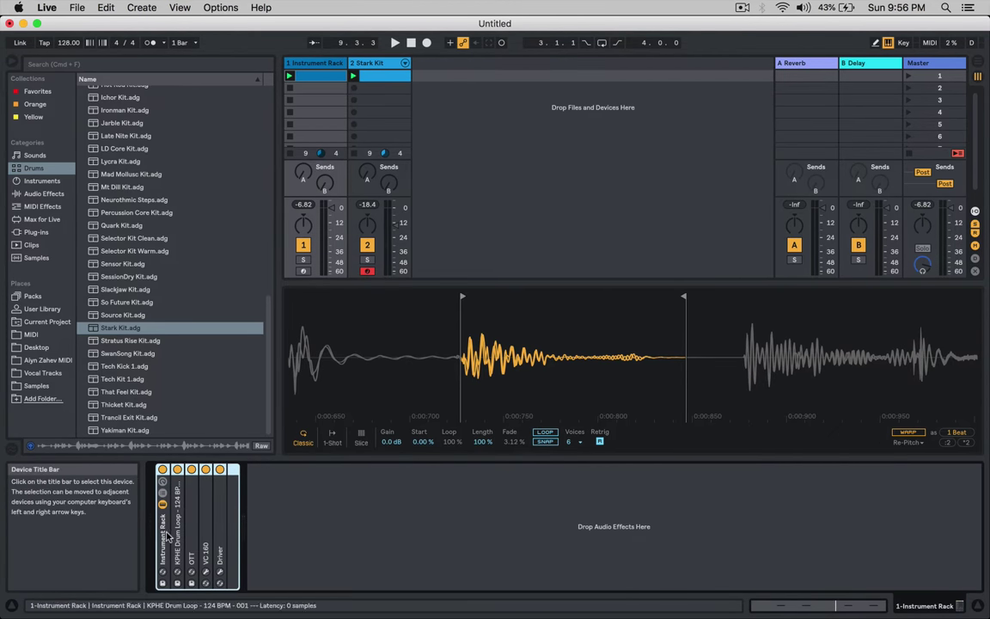
# Step: Save the Instrument Rack to the User Library under the name Tom 15
pyautogui.click(161, 583)
pyautogui.scroll(-5, 199, 377)
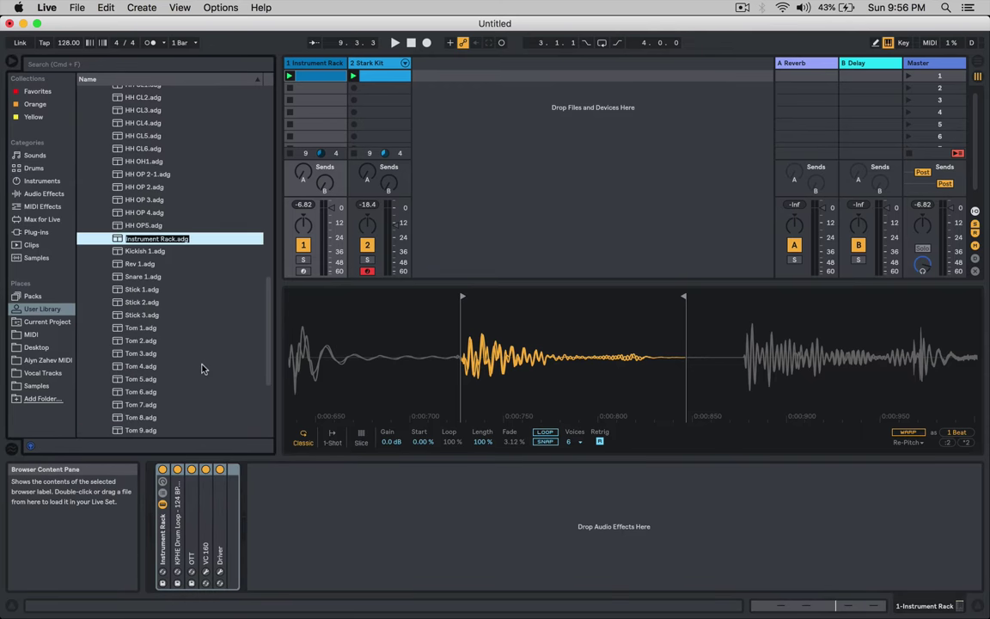
pyautogui.scroll(-3, 159, 258)
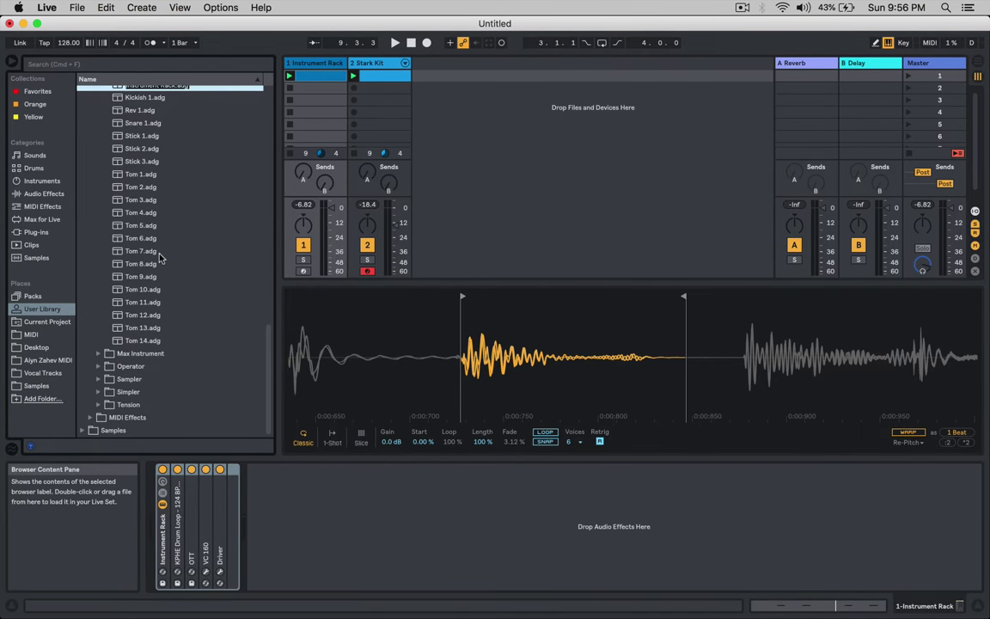
pyautogui.scroll(5, 159, 258)
pyautogui.scroll(-4, 159, 258)
pyautogui.scroll(-3, 150, 288)
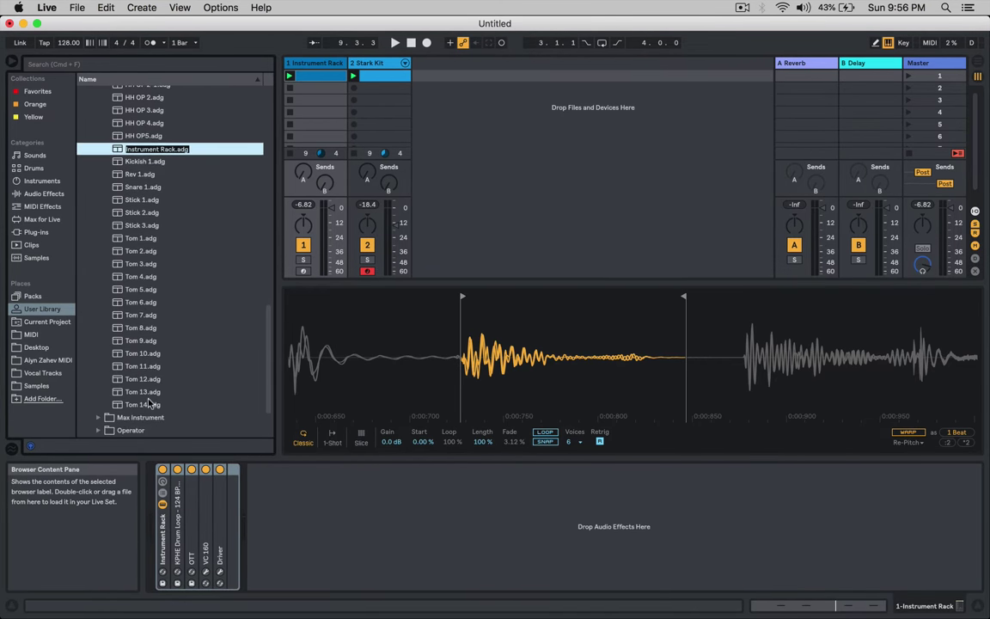
pyautogui.scroll(4, 185, 303)
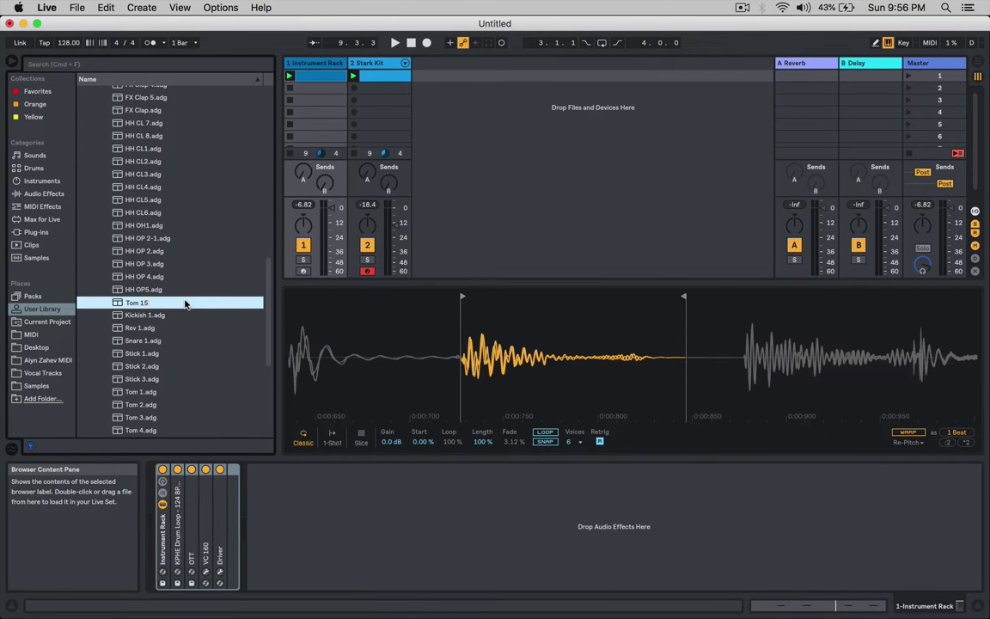
pyautogui.press('Return')
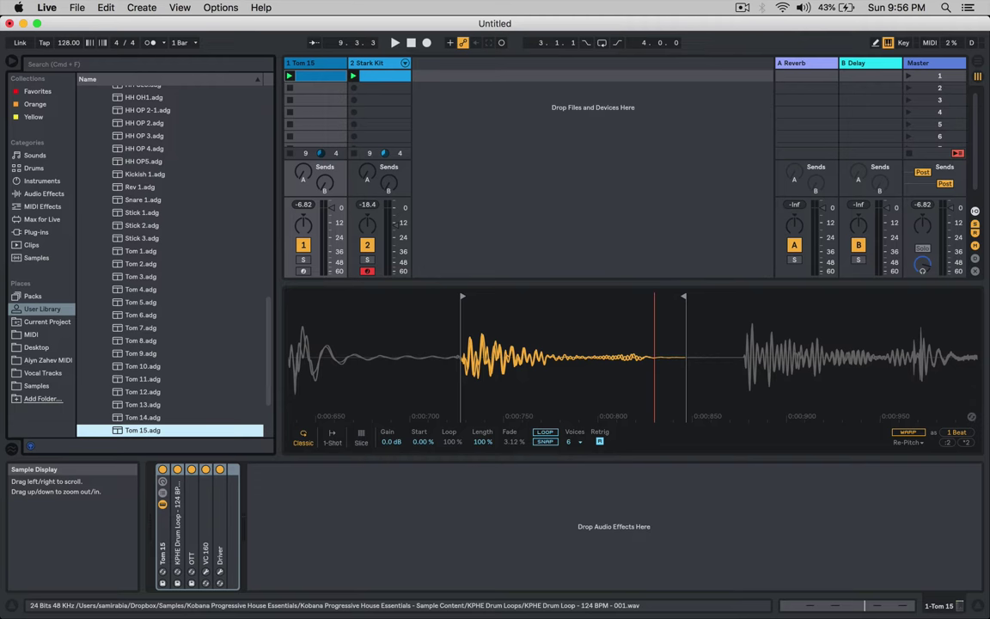
# Step: Move Simpler's sample start and end to enclose the following double hit, about 210 ms long, while auditioning the clip
pyautogui.moveTo(654, 357)
pyautogui.mouseDown()
pyautogui.moveTo(653, 309)
pyautogui.moveTo(807, 296)
pyautogui.mouseUp()
pyautogui.press('space')
pyautogui.press('space')
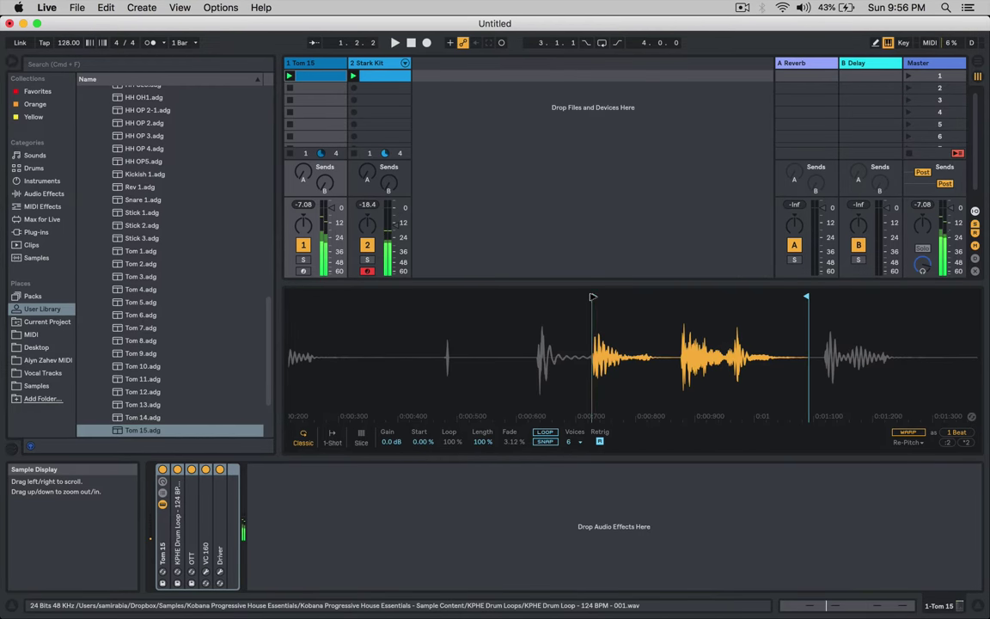
pyautogui.moveTo(592, 297); pyautogui.dragTo(681, 297)
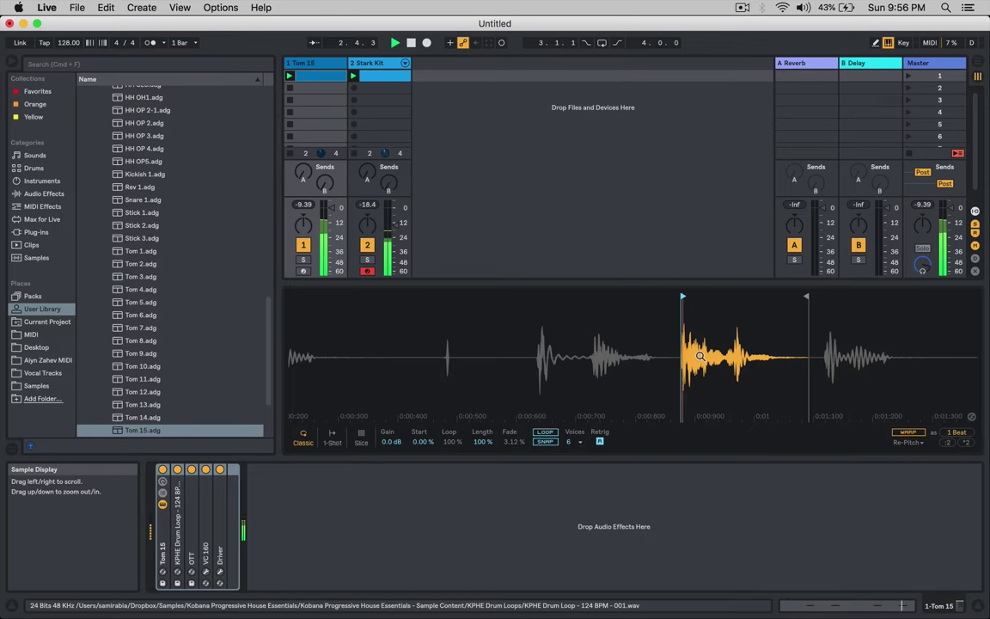
# Step: Raise the D#1 note at 1.2.3 in the drum loop clip to C#2 and return to the devices
pyautogui.click(318, 77)
pyautogui.moveTo(582, 519); pyautogui.dragTo(587, 359)
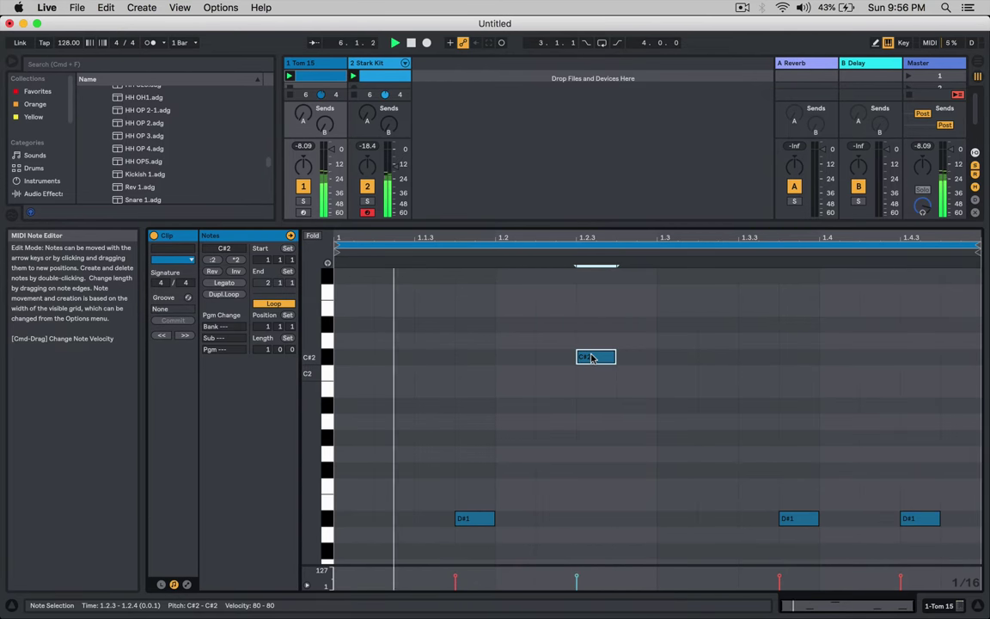
pyautogui.hotkey('shift', 'Tab')
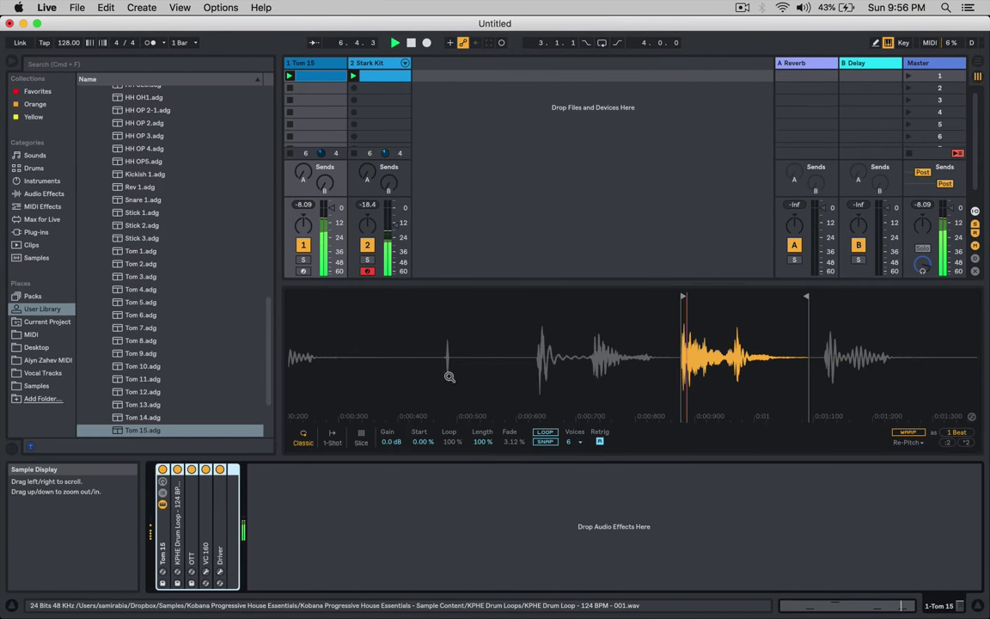
# Step: Expand Simpler inside the Tom 15 rack, lower its filter frequency to 111 Hz and stop playback
pyautogui.doubleClick(164, 531)
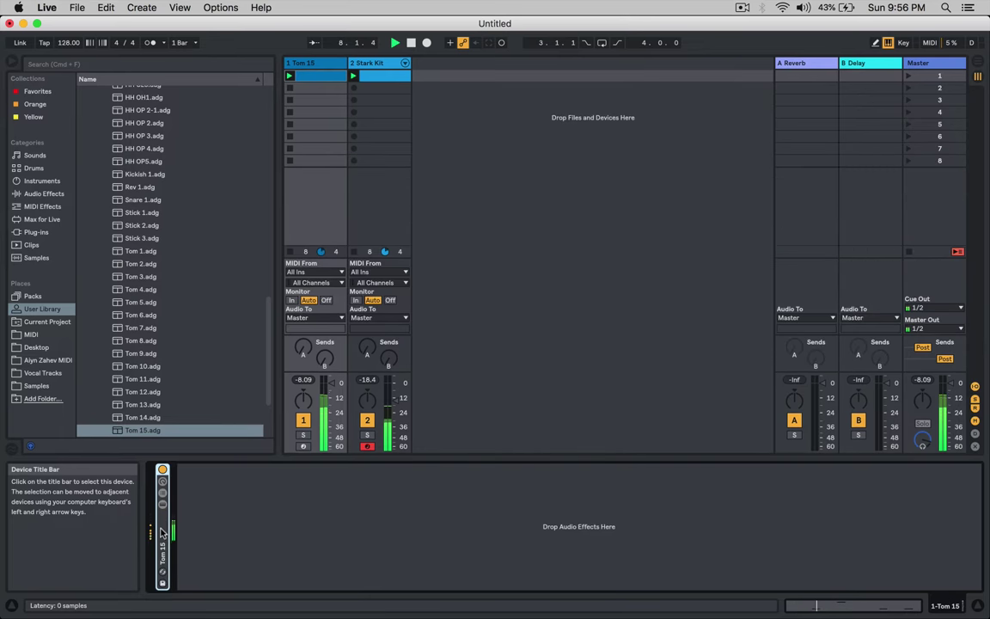
pyautogui.doubleClick(162, 537)
pyautogui.doubleClick(177, 533)
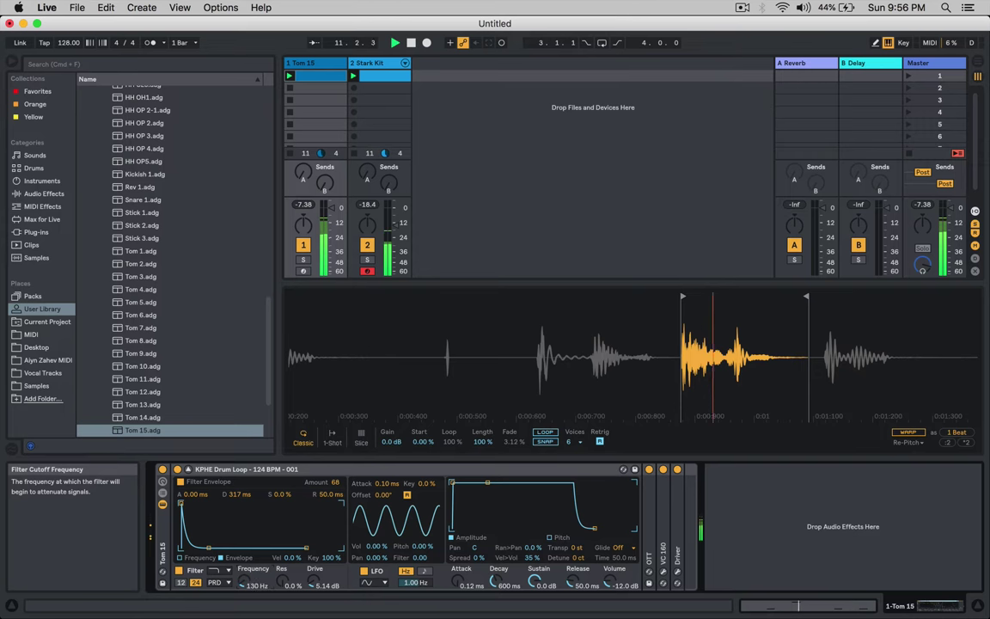
pyautogui.moveTo(244, 581); pyautogui.dragTo(244, 576)
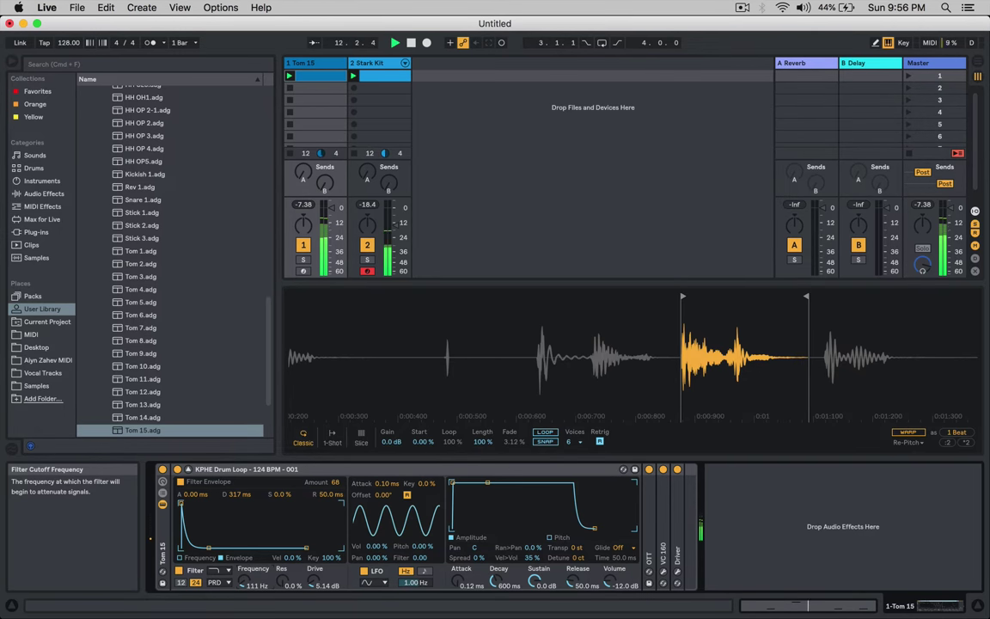
pyautogui.press('space')
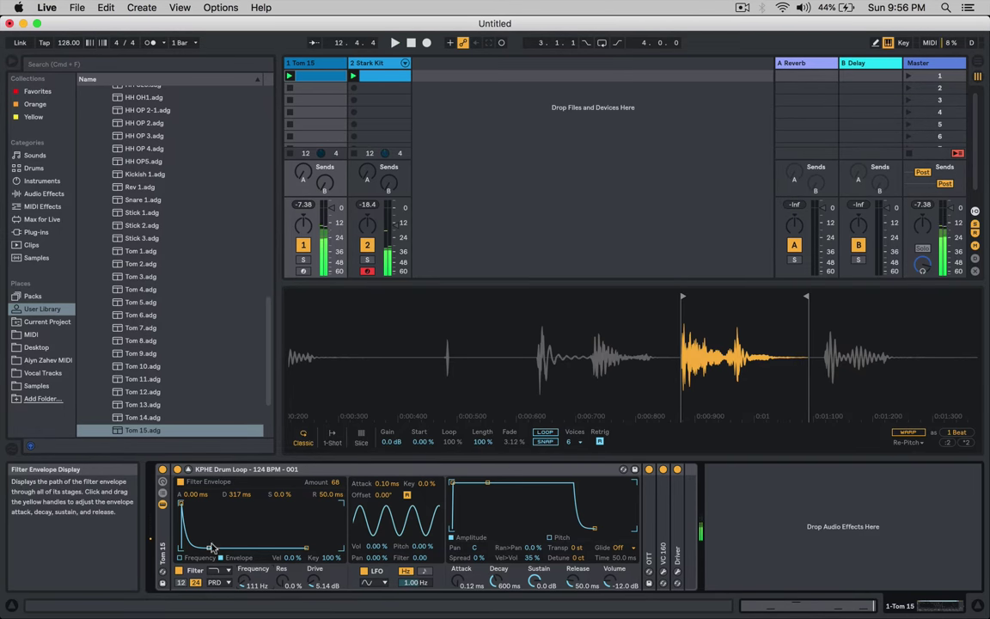
# Step: Save the modified rack to the User Library as Tom 16
pyautogui.click(163, 584)
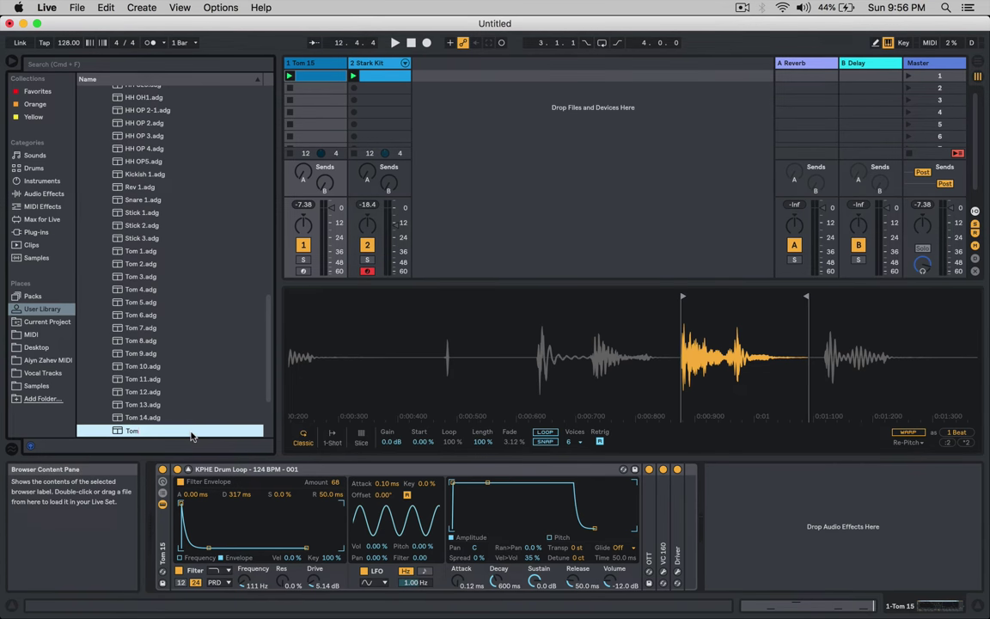
pyautogui.press('Return')
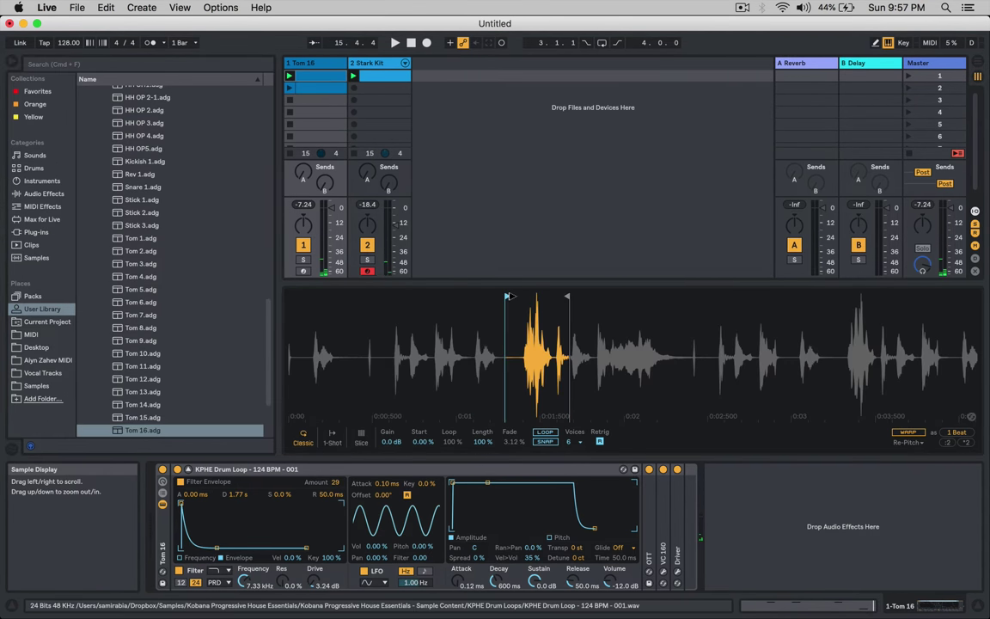
# Step: Fit Simpler's sample region around the dense hit, about 185 ms long, and lower the filter drive to 0 dB
pyautogui.press('space')
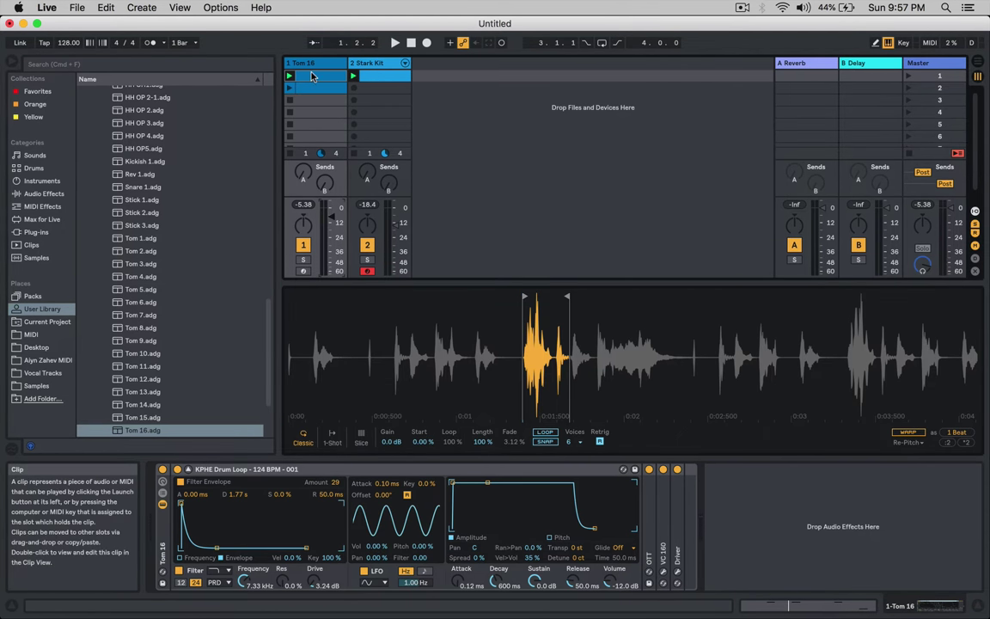
pyautogui.moveTo(565, 296); pyautogui.dragTo(482, 297)
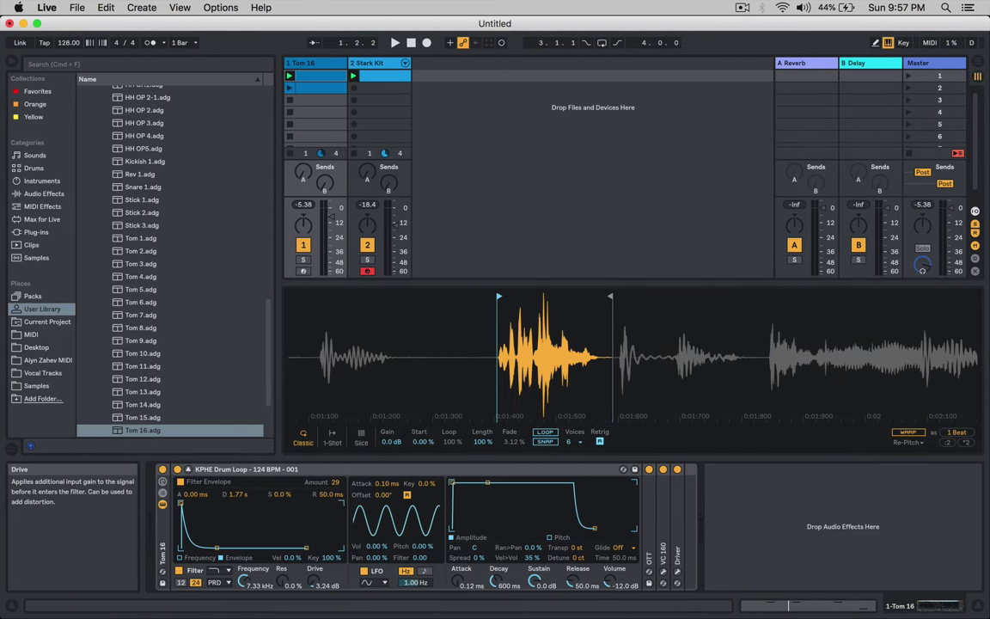
pyautogui.moveTo(316, 583); pyautogui.dragTo(316, 563)
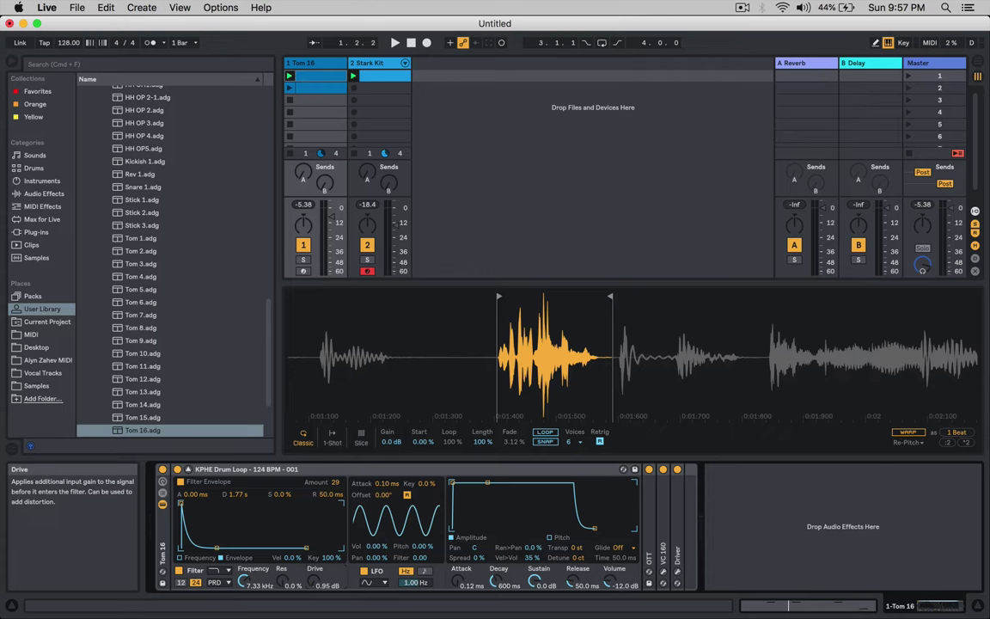
# Step: Replace all notes in the Tom 16 track's first clip with two C3 notes at 1.2 and 1.4
pyautogui.doubleClick(305, 79)
pyautogui.moveTo(396, 344); pyautogui.dragTo(928, 522)
pyautogui.press('Delete')
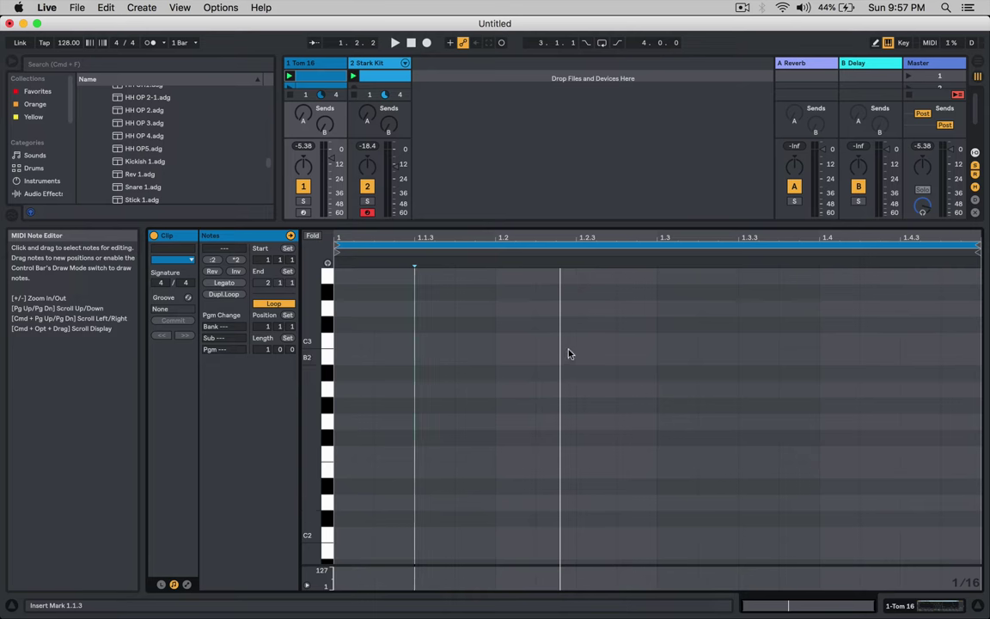
pyautogui.doubleClick(512, 341)
pyautogui.doubleClick(826, 341)
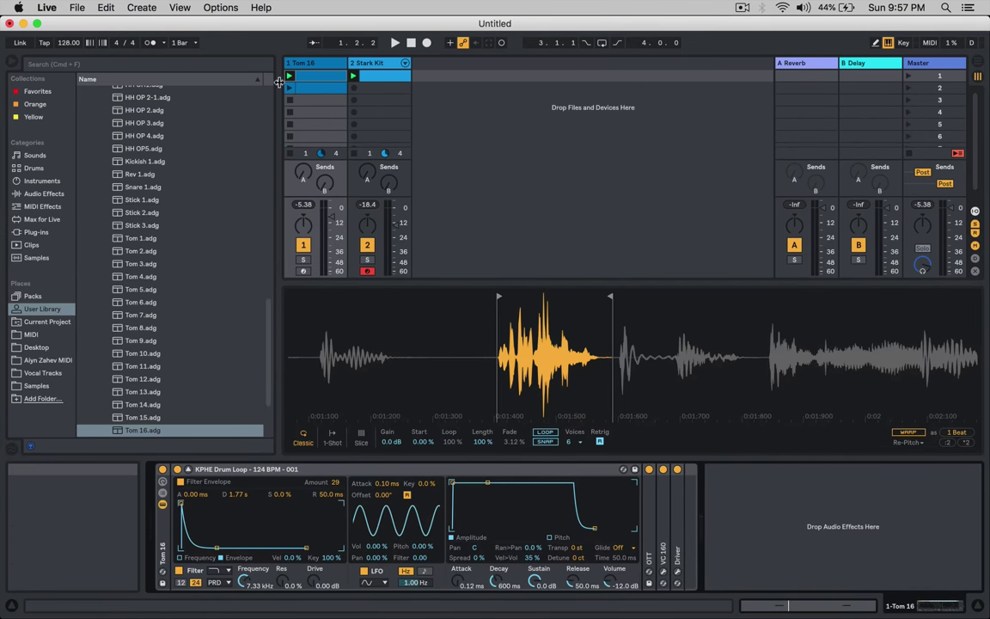
# Step: Audition the Tom 16 track's first clip and delete the clip in the slot below it
pyautogui.click(289, 75)
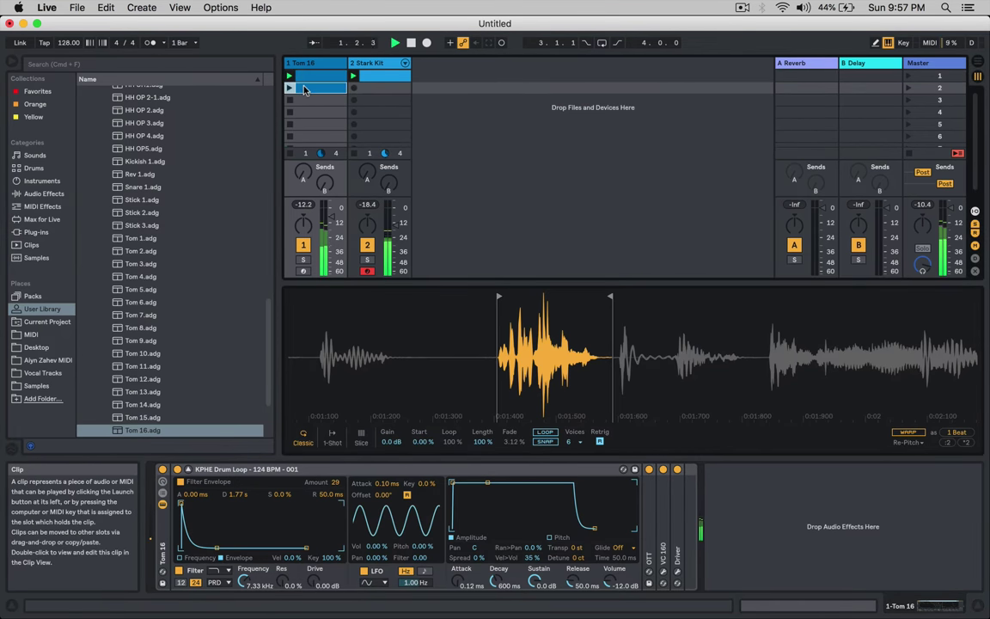
pyautogui.press('Delete')
pyautogui.press('space')
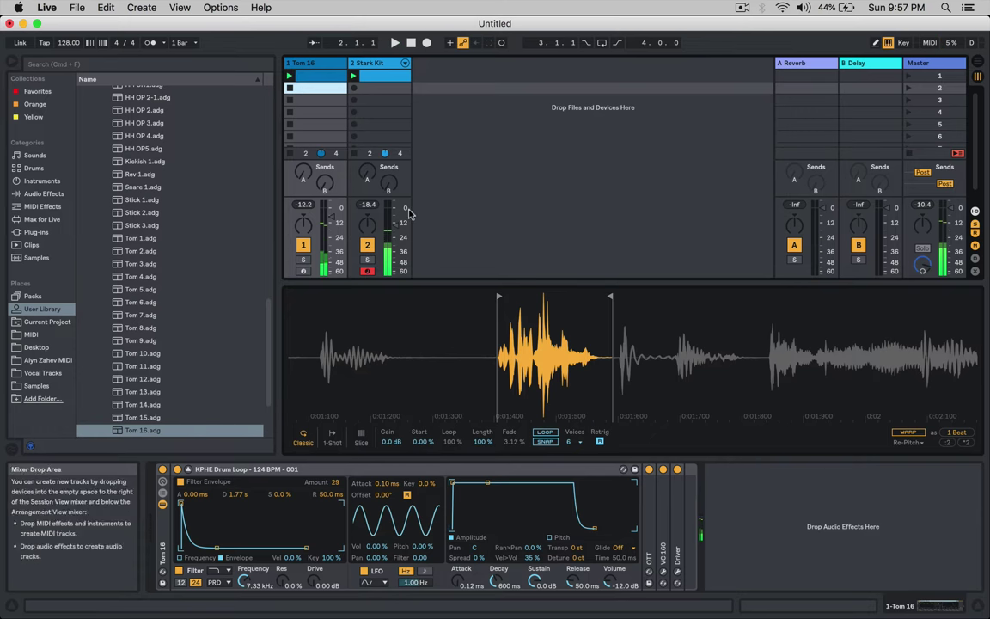
# Step: Select both C3 notes in the clip and shift them slightly ahead of the beat
pyautogui.click(313, 75)
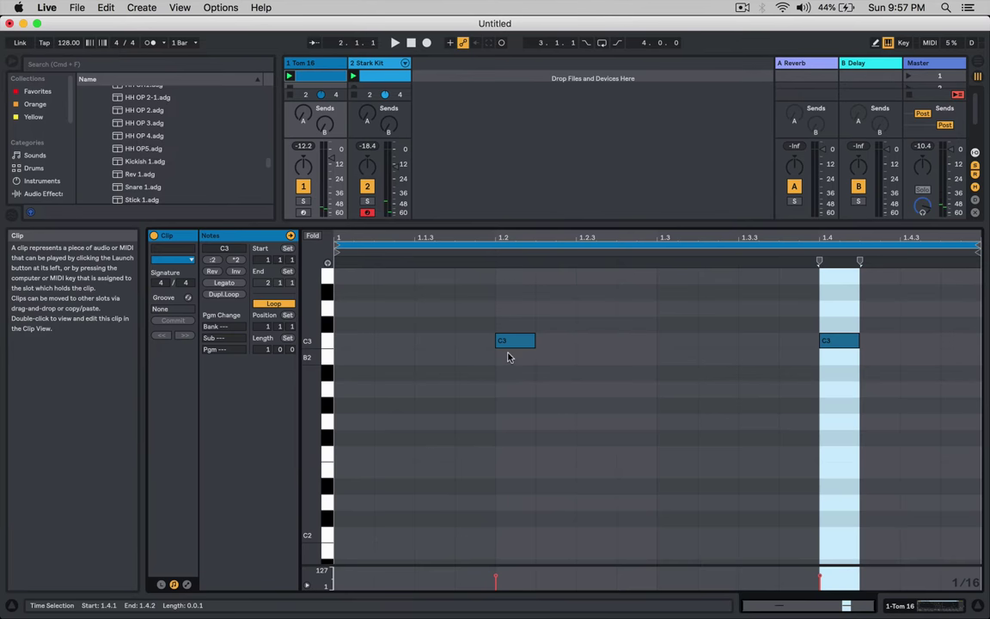
pyautogui.moveTo(487, 298); pyautogui.dragTo(804, 387)
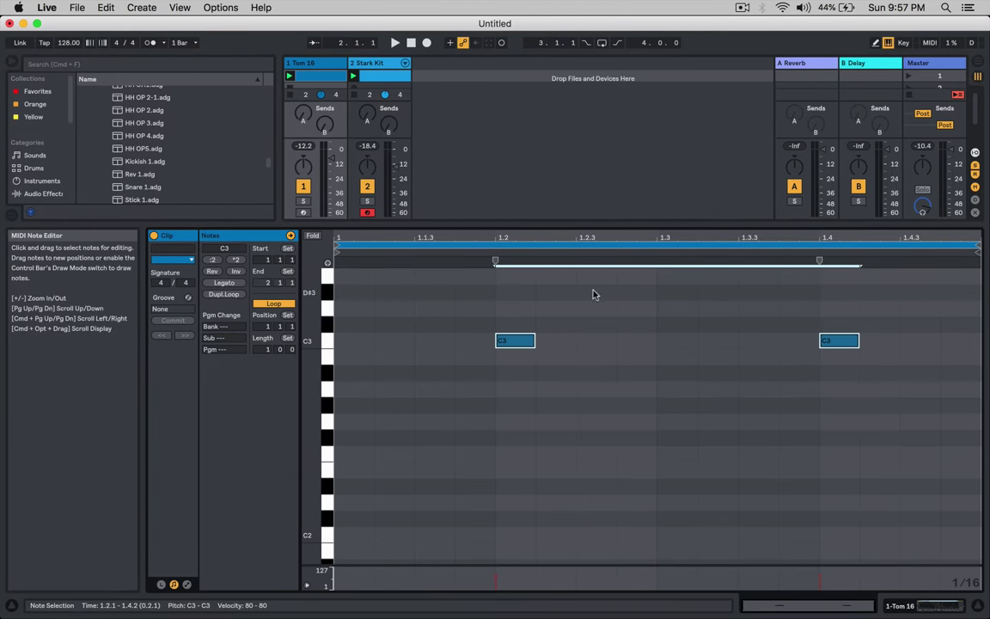
pyautogui.moveTo(484, 238); pyautogui.dragTo(484, 300)
pyautogui.moveTo(538, 347); pyautogui.dragTo(519, 346)
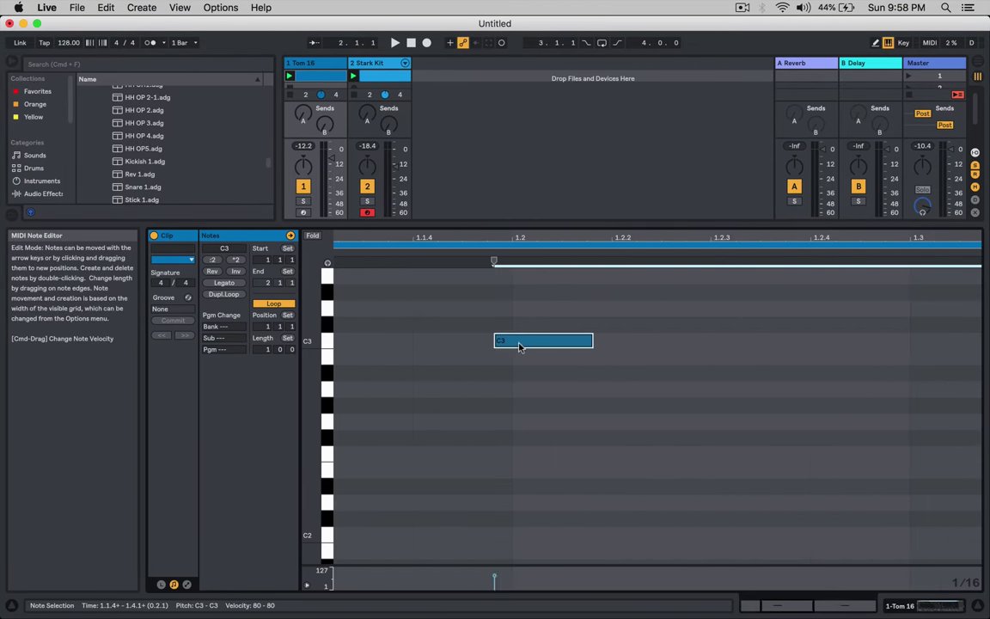
# Step: Play the clip and shorten Simpler's sample region from its end to about 55 ms
pyautogui.press('space')
pyautogui.hotkey('shift', 'Tab')
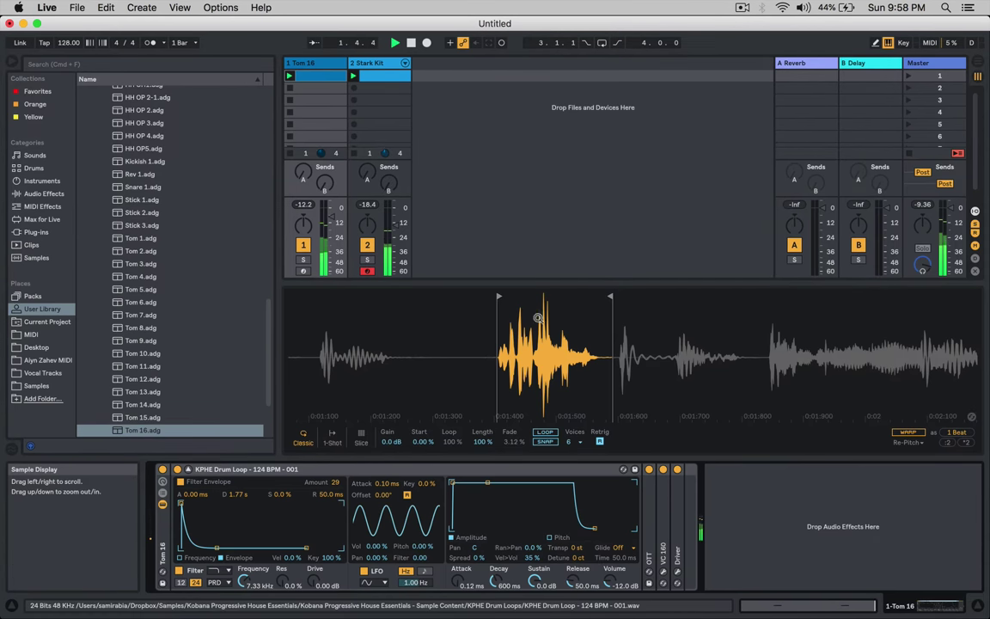
pyautogui.moveTo(609, 296); pyautogui.dragTo(533, 298)
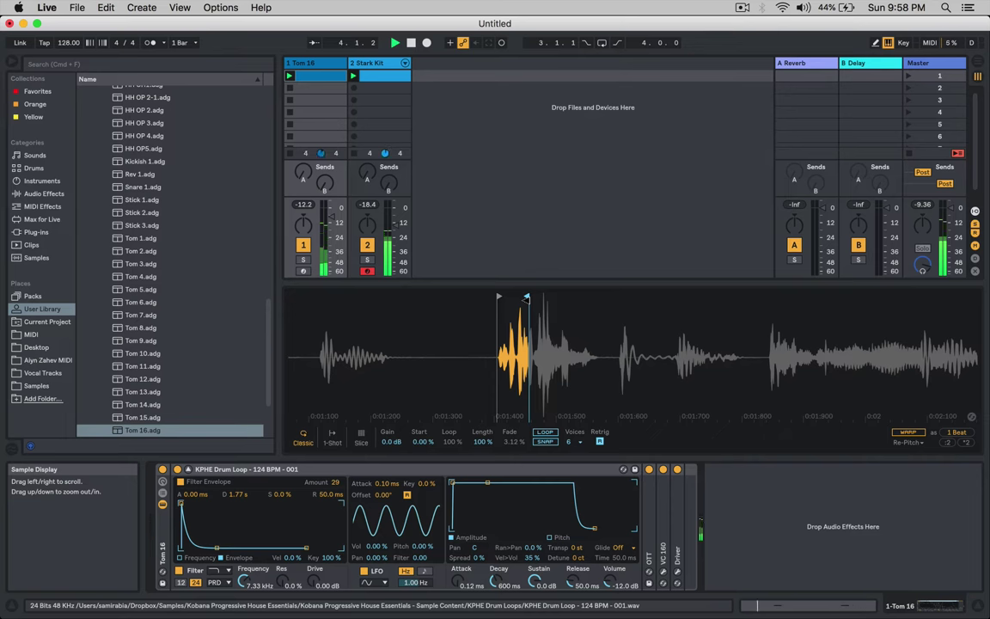
# Step: Switch Simpler's filter to high-pass, turn off the filter envelope and lower the cutoff frequency to 178 Hz
pyautogui.click(216, 570)
pyautogui.click(214, 551)
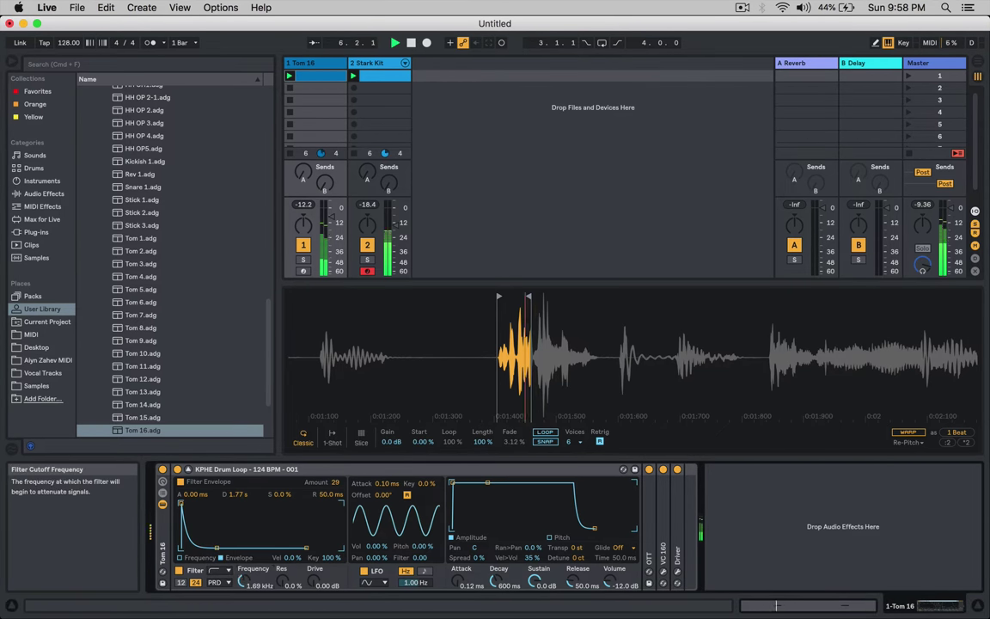
pyautogui.click(221, 557)
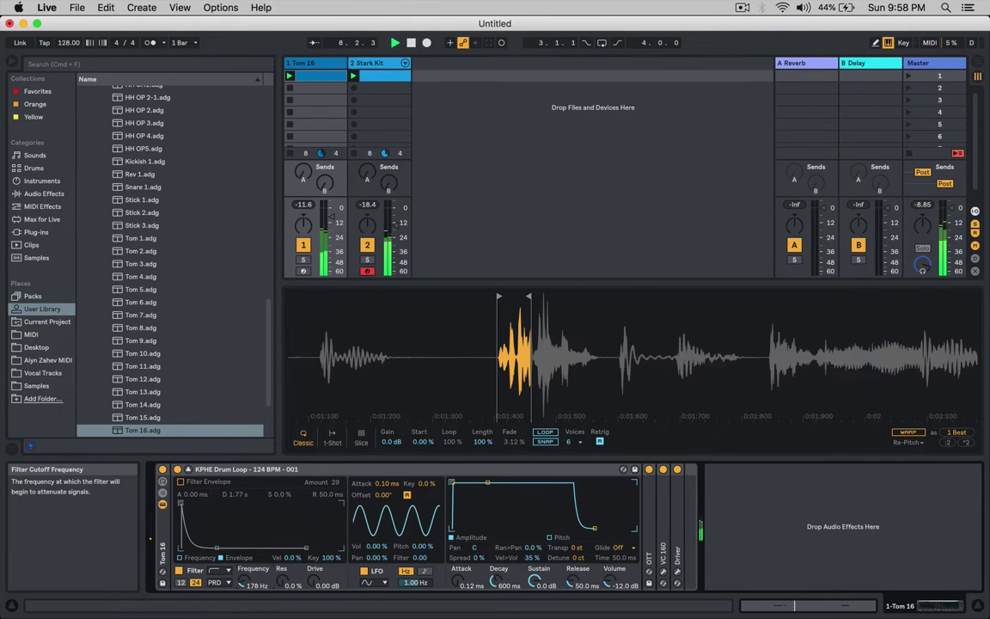
# Step: Move Simpler's sample region onto the decaying tail of the hit, about 80 ms long, and set the filter frequency to 137 Hz
pyautogui.moveTo(529, 297)
pyautogui.mouseDown()
pyautogui.moveTo(573, 296)
pyautogui.moveTo(554, 298)
pyautogui.mouseUp()
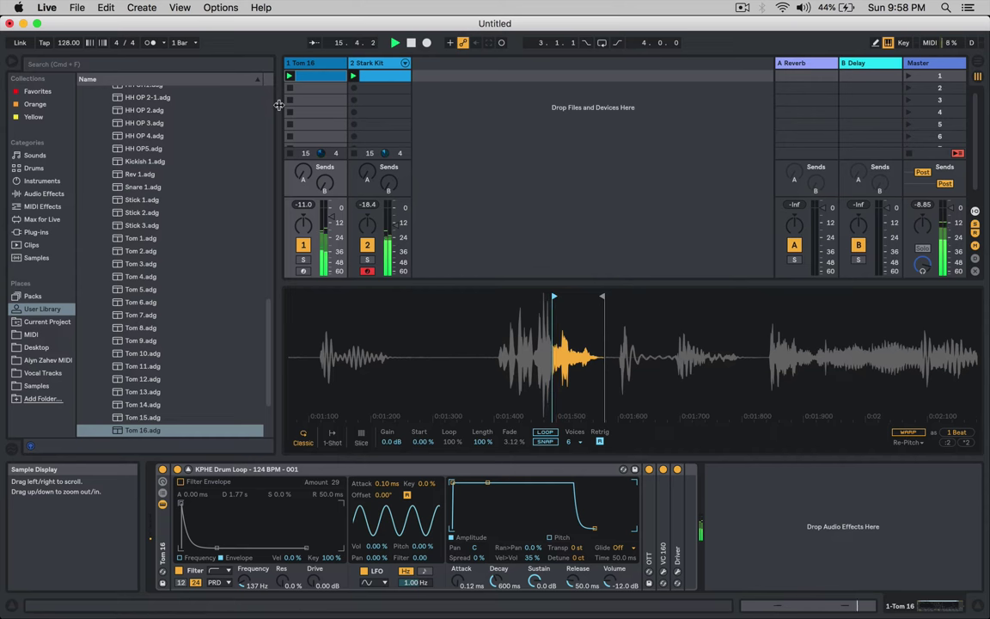
# Step: Shift both C3 notes in the clip back to about 1.2 and 1.4 and return to the devices
pyautogui.doubleClick(314, 76)
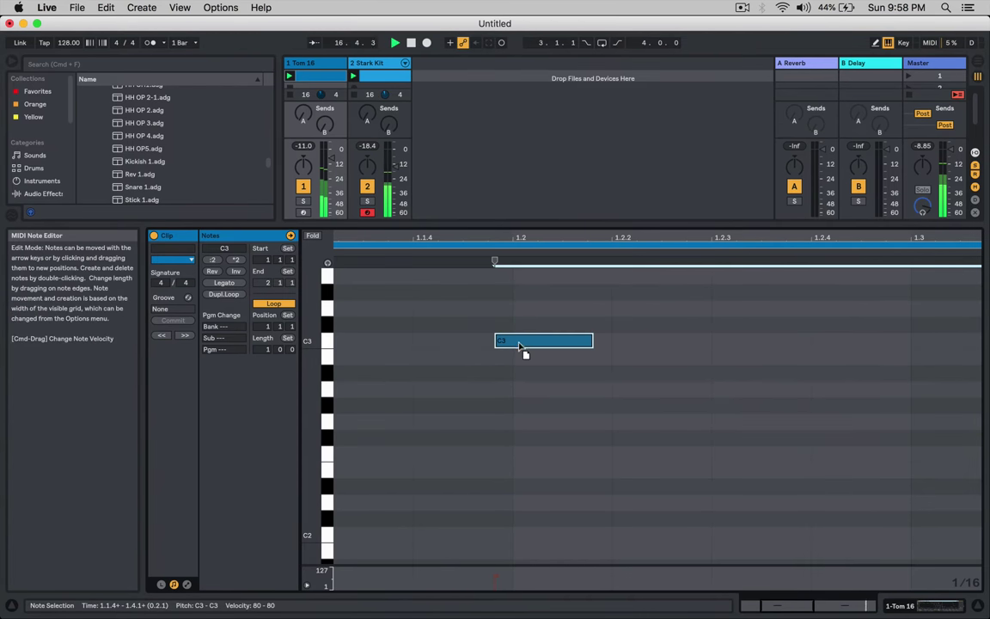
pyautogui.moveTo(523, 349); pyautogui.dragTo(535, 348)
pyautogui.moveTo(483, 258); pyautogui.dragTo(483, 237)
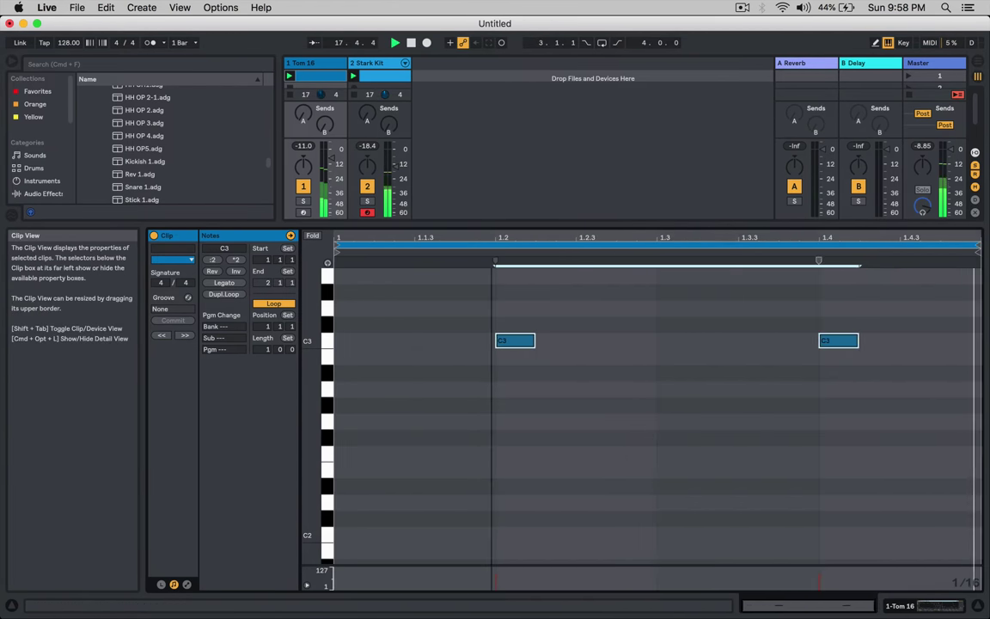
pyautogui.hotkey('shift', 'Tab')
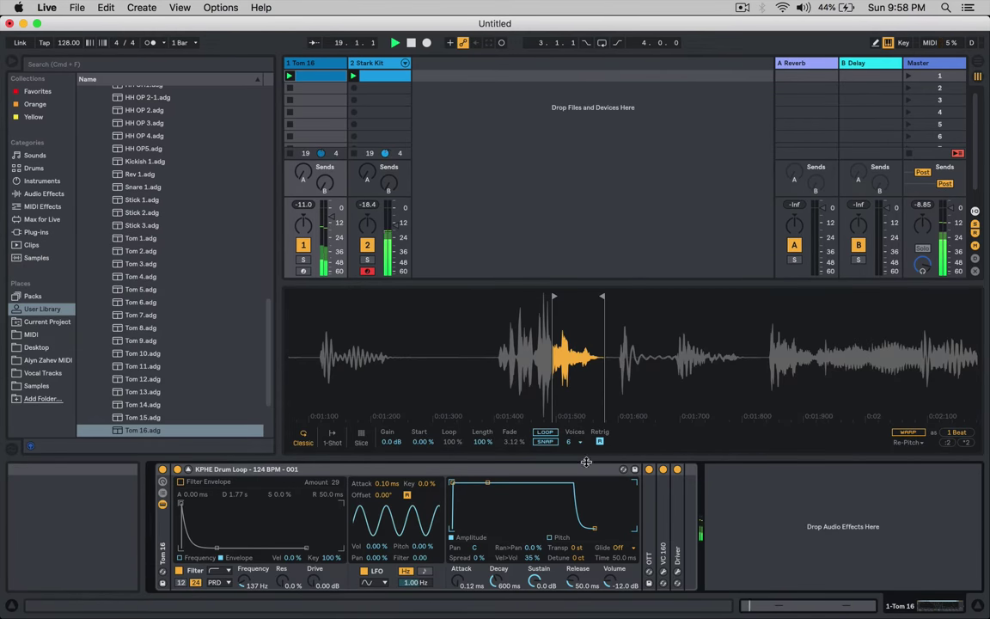
# Step: Insert the ValhallaRoom reverb plug-in between Simpler and OTT in the Tom 16 rack
pyautogui.click(31, 230)
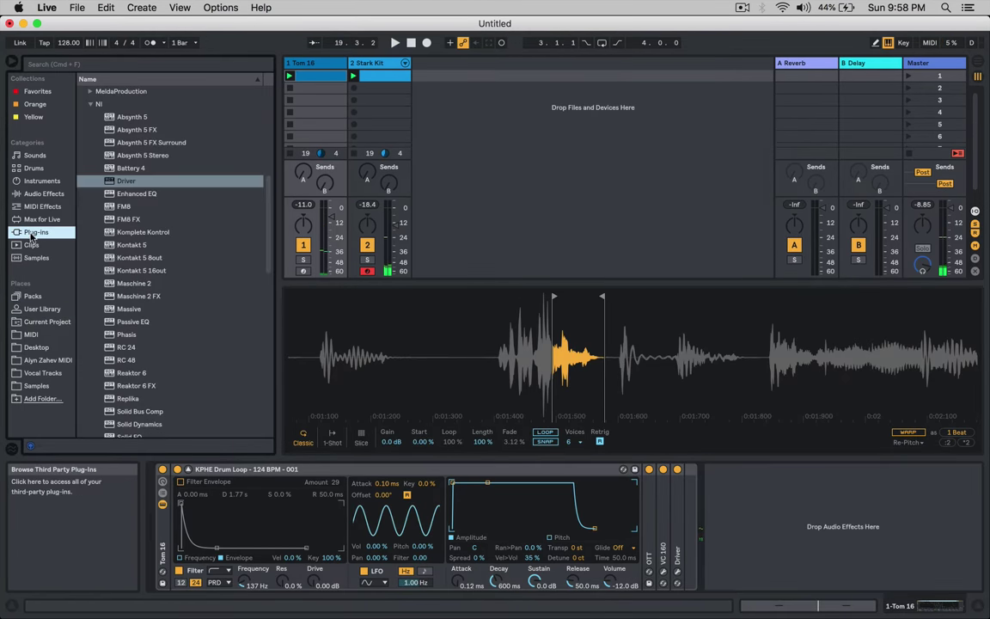
pyautogui.scroll(-8, 125, 325)
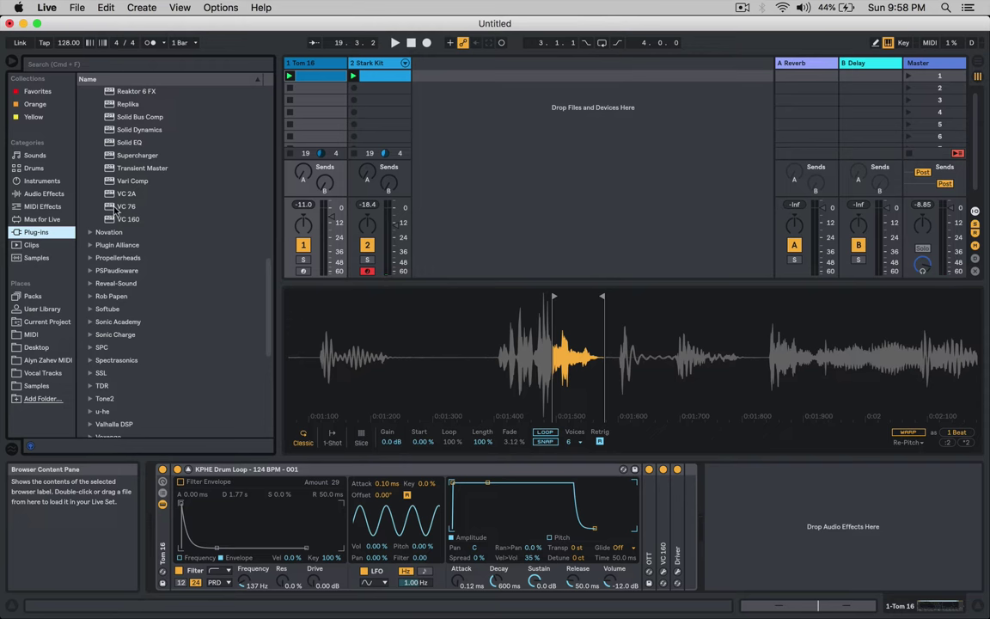
pyautogui.scroll(4, 116, 209)
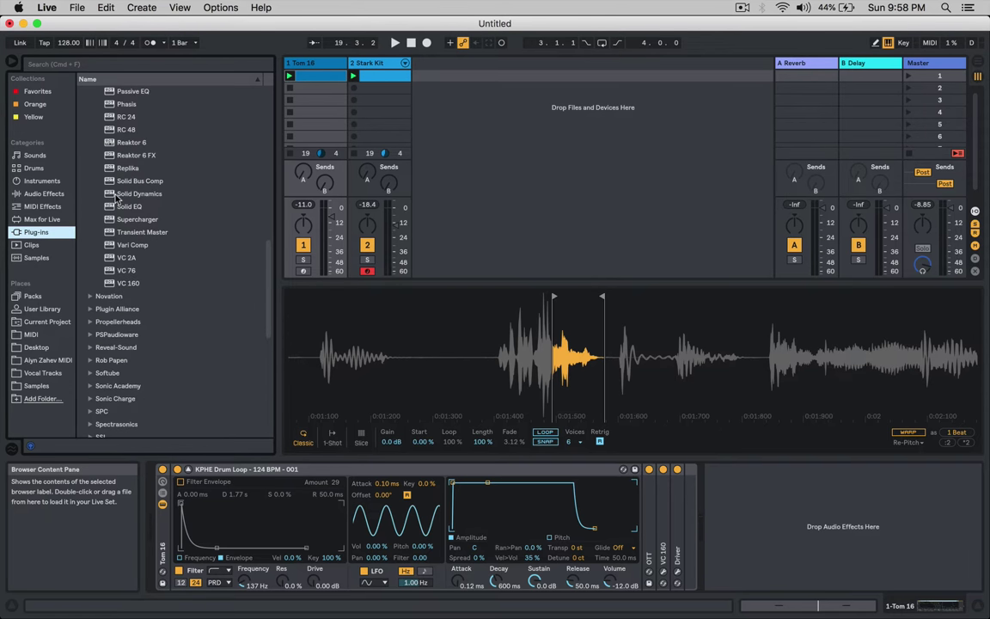
pyautogui.scroll(-9, 111, 214)
pyautogui.click(90, 148)
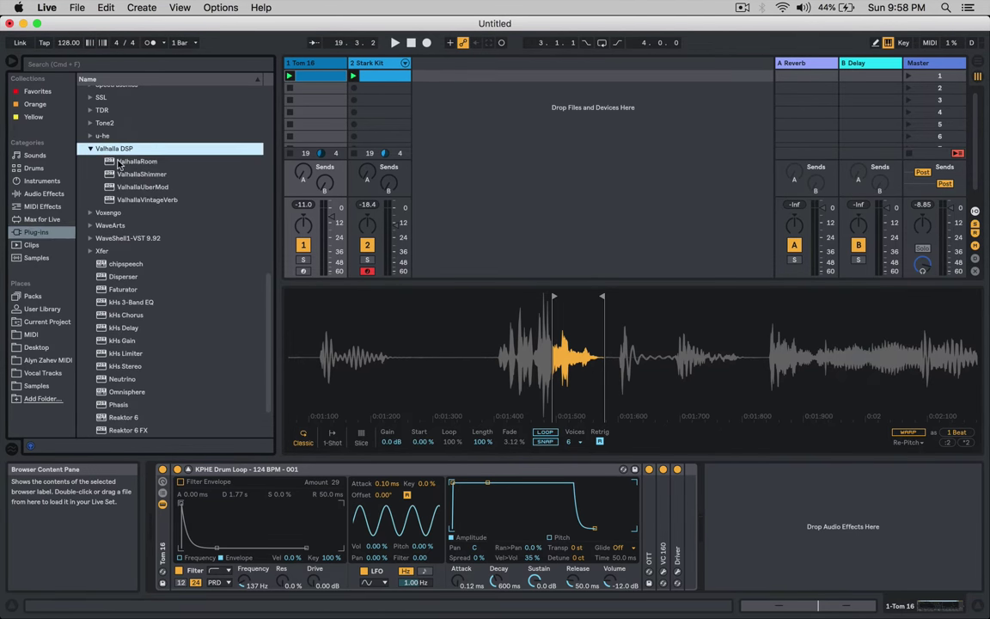
pyautogui.moveTo(125, 162); pyautogui.dragTo(655, 490)
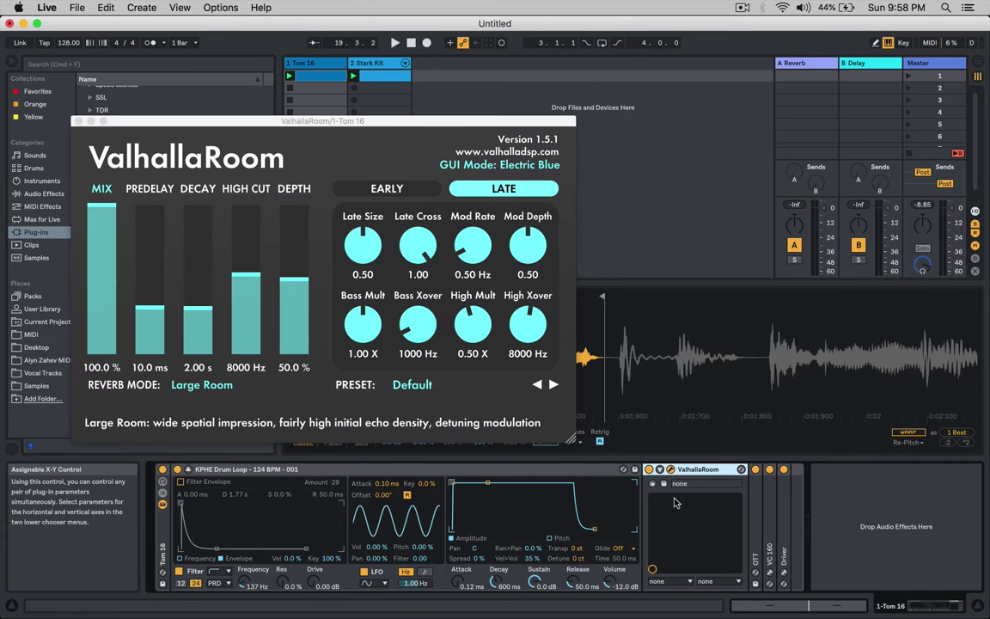
# Step: Play the clip while setting ValhallaRoom's mix to 7.4%, decay to 0.27 s and predelay to 263.2 ms, and stop playback
pyautogui.click(96, 345)
pyautogui.press('space')
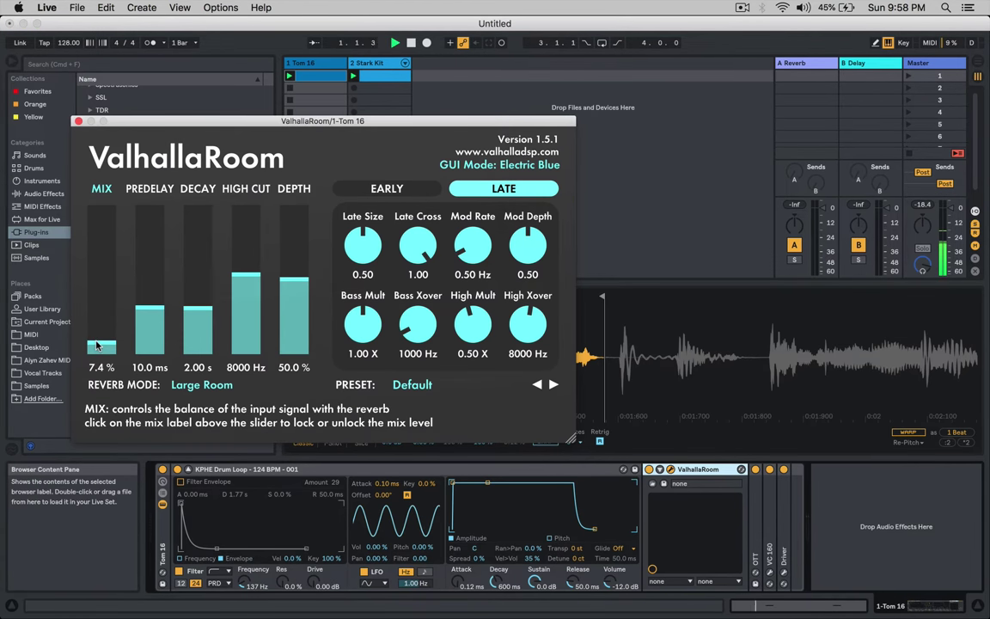
pyautogui.click(189, 343)
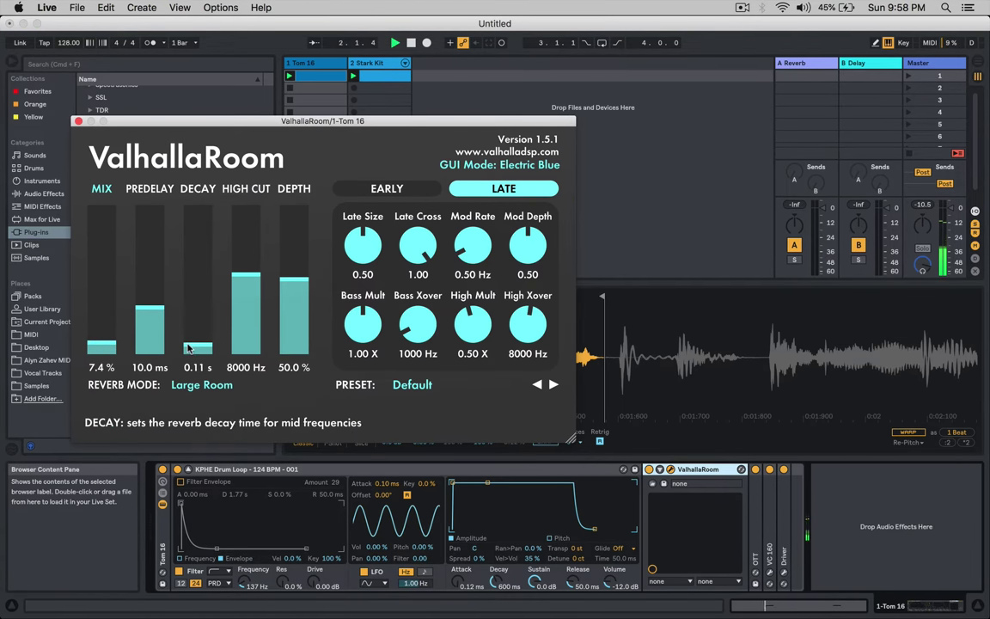
pyautogui.click(185, 336)
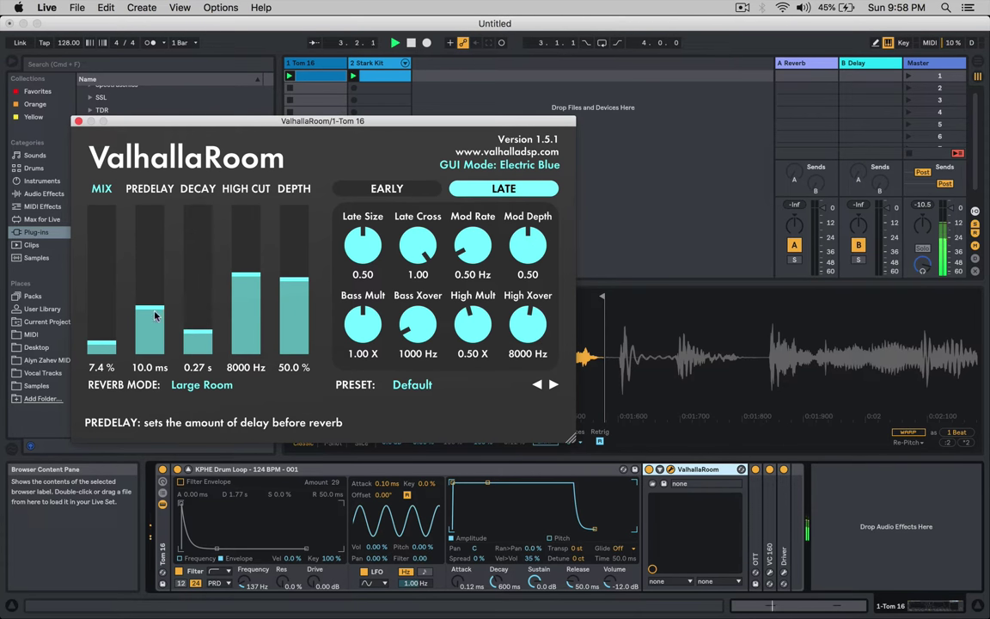
pyautogui.click(149, 265)
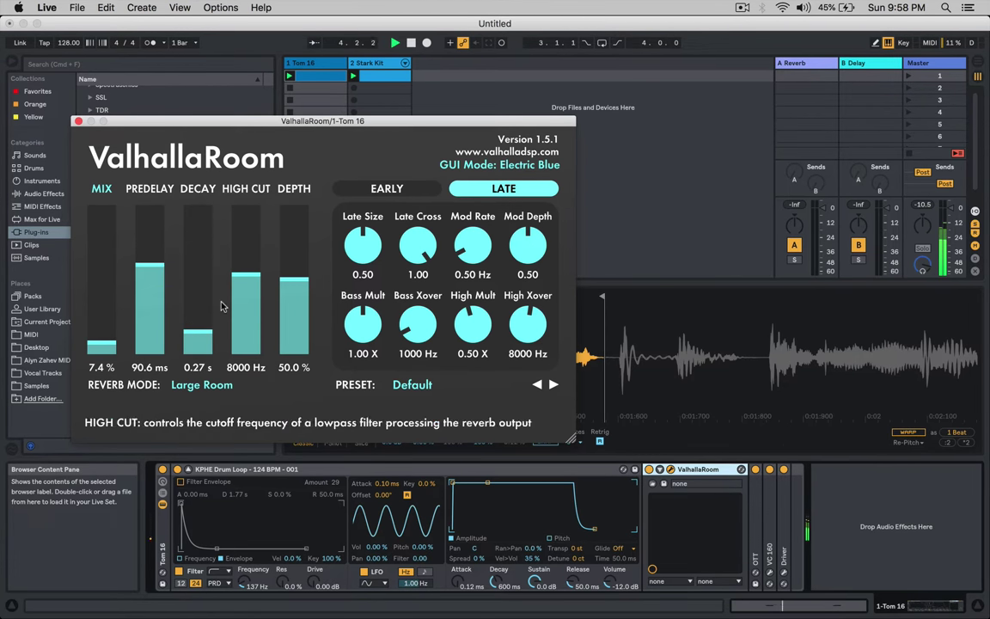
pyautogui.click(149, 246)
pyautogui.click(156, 230)
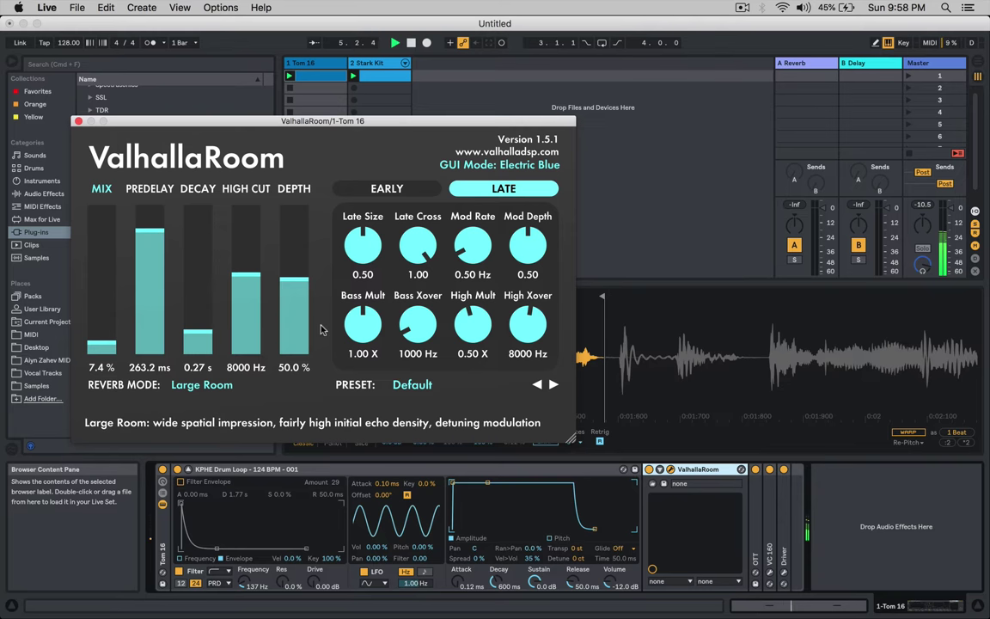
pyautogui.press('space')
# Step: Load ValhallaRoom's gated Snare-ExplosiveGate preset, lower the mix to 2.3% and play the clip
pyautogui.click(411, 384)
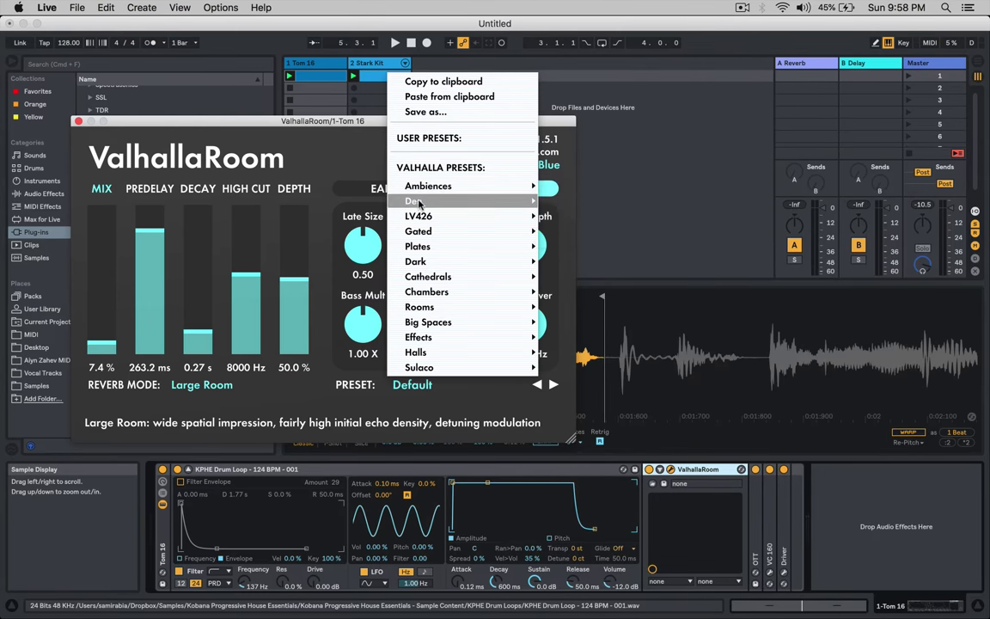
pyautogui.moveTo(413, 201)
pyautogui.moveTo(419, 231)
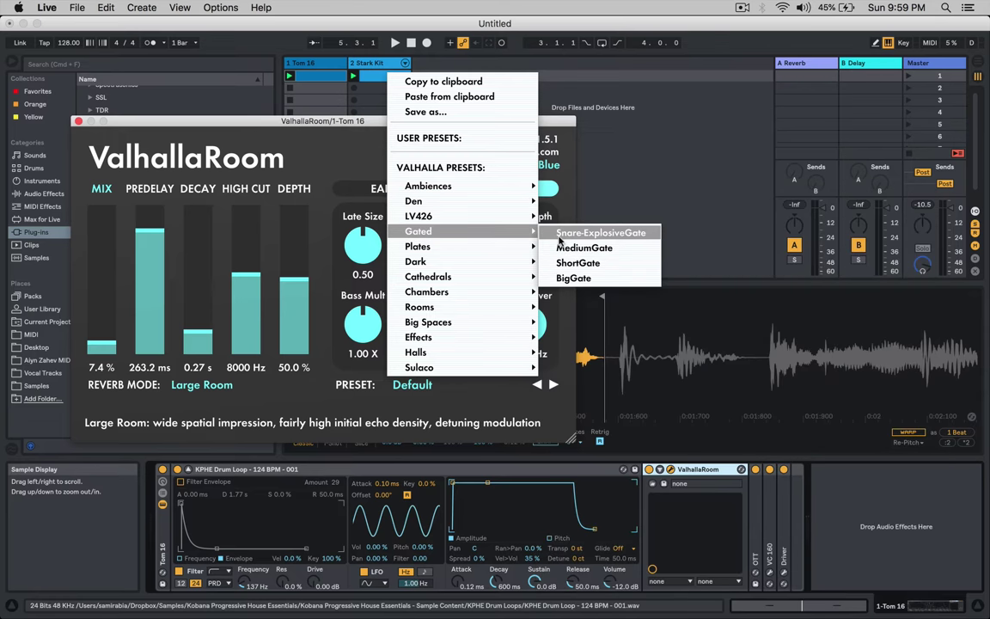
pyautogui.click(576, 230)
pyautogui.click(98, 352)
pyautogui.press('space')
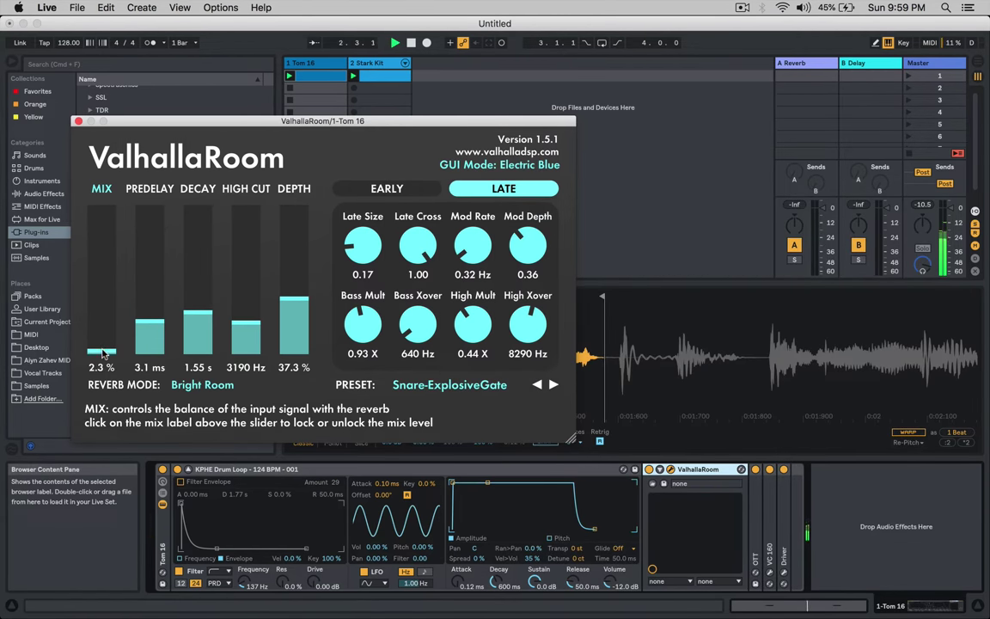
# Step: Set ValhallaRoom's decay to 0.11 s and mix to 1.4%, close the plug-in window and open the User Library
pyautogui.moveTo(196, 311); pyautogui.dragTo(213, 345)
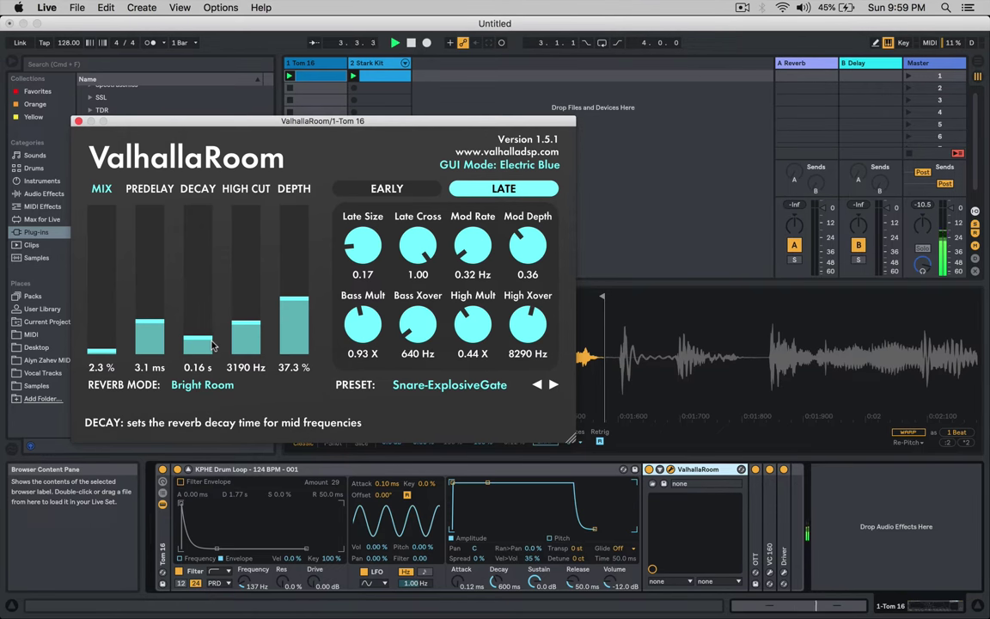
pyautogui.click(193, 345)
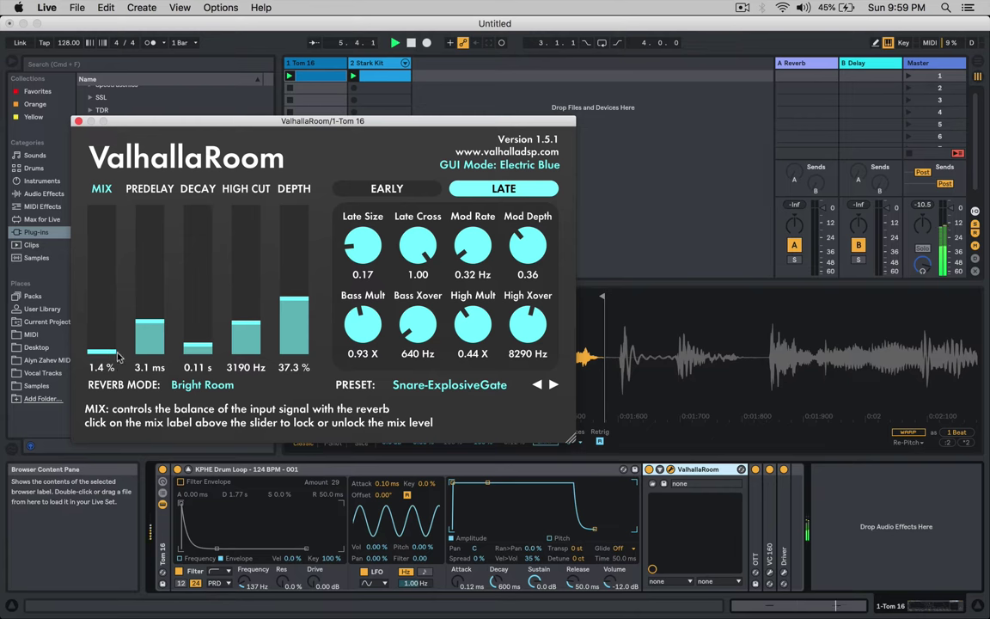
pyautogui.click(78, 121)
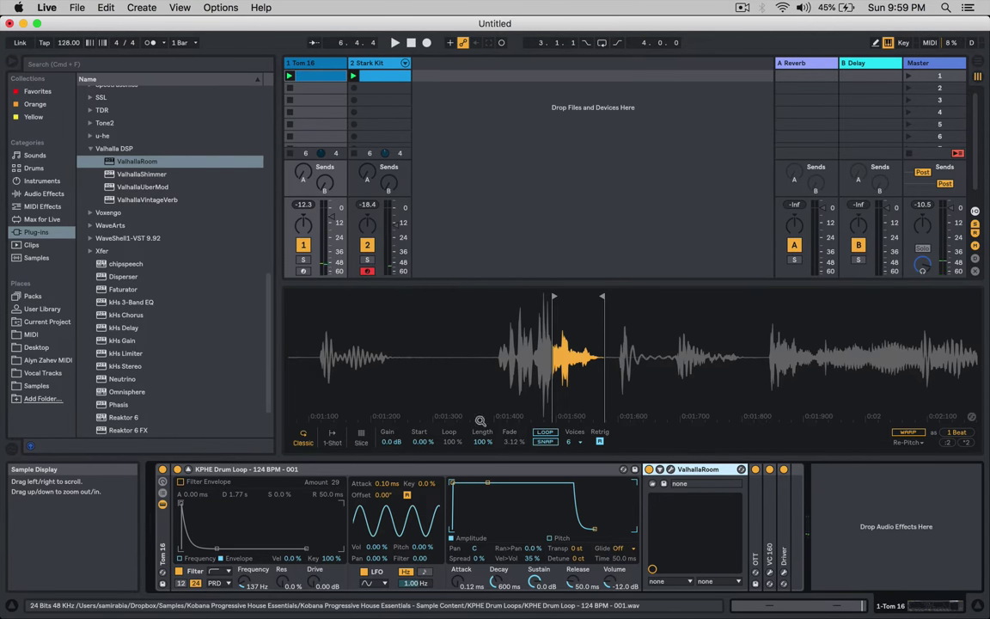
pyautogui.click(42, 308)
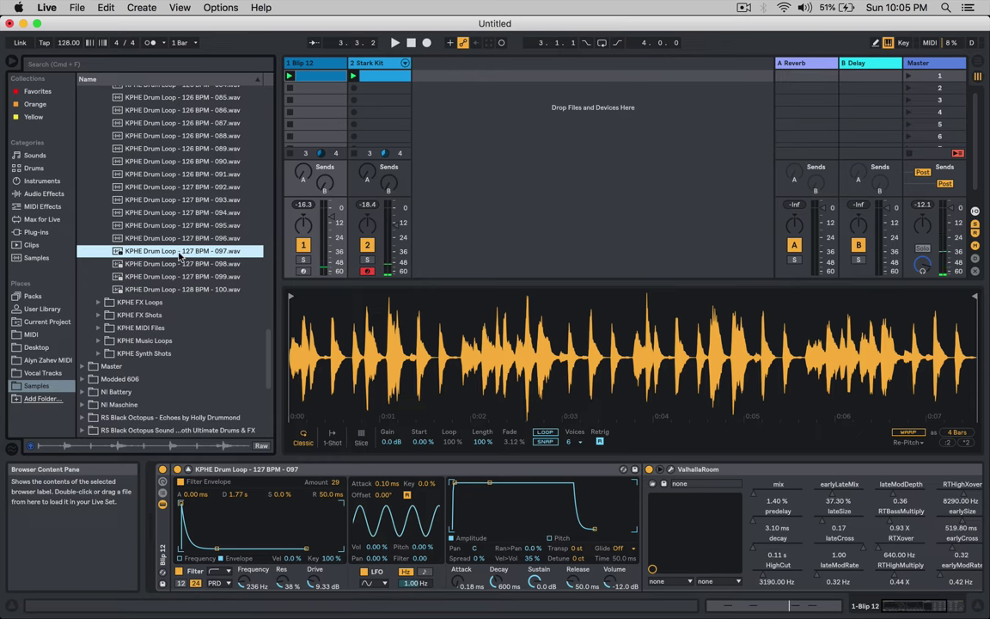
# Step: Audition the Blip 12 clip with the 127 BPM - 097 drum loop and insert Disperser between Simpler and ValhallaRoom
pyautogui.click(259, 445)
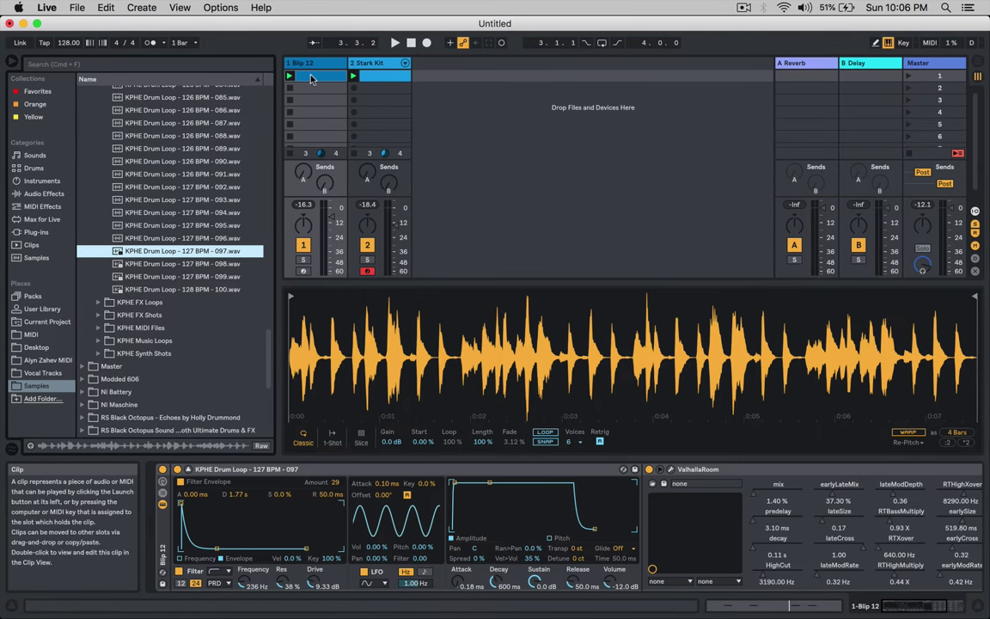
pyautogui.press('space')
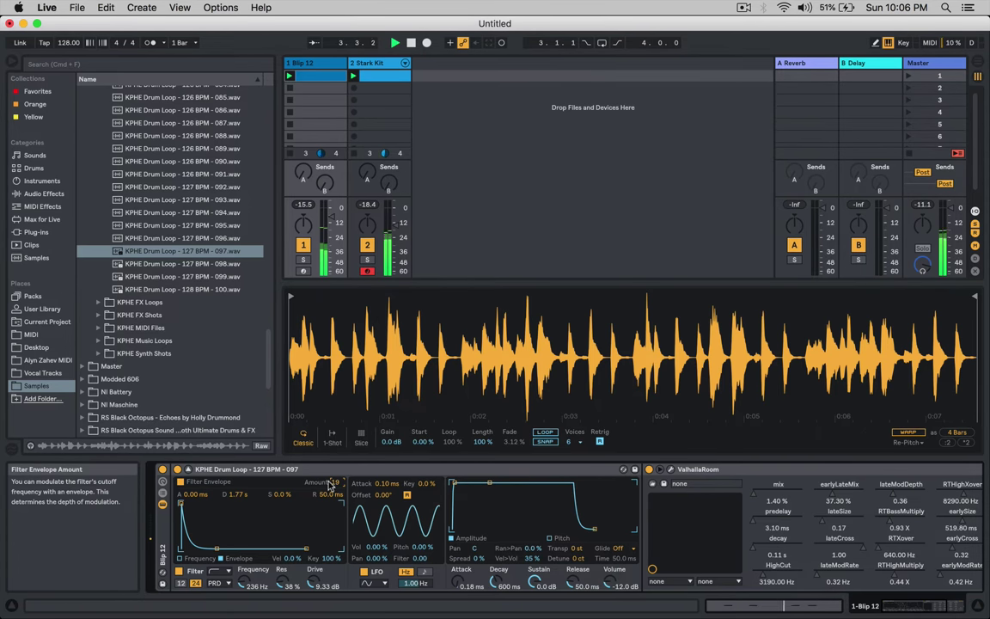
pyautogui.click(35, 232)
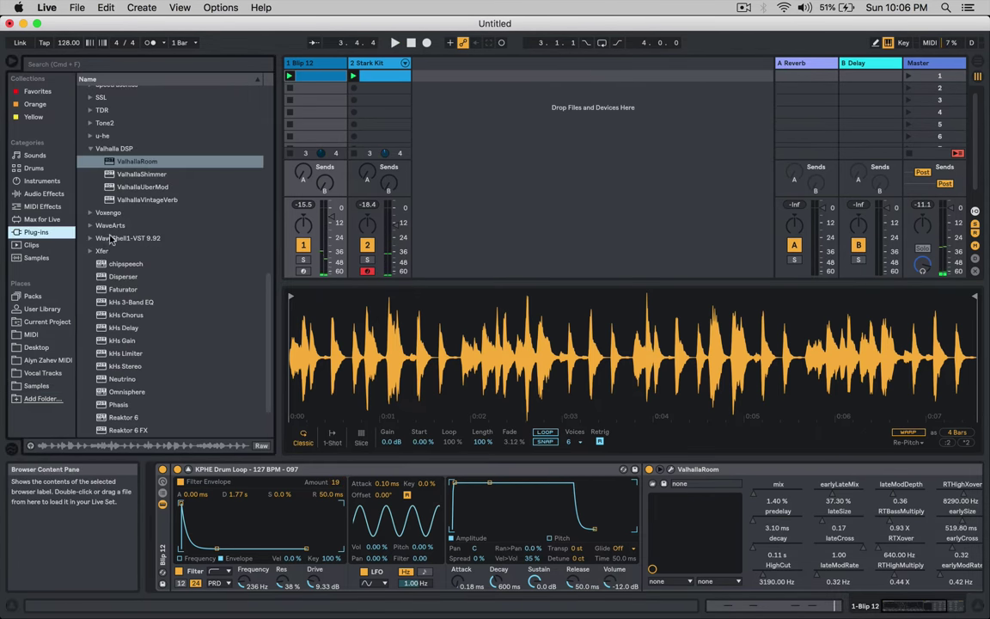
pyautogui.moveTo(100, 282); pyautogui.dragTo(630, 492)
# Step: Play the clip, set Disperser's frequency to 74.6 Hz, lower its pinch and amount, and close its window
pyautogui.press('space')
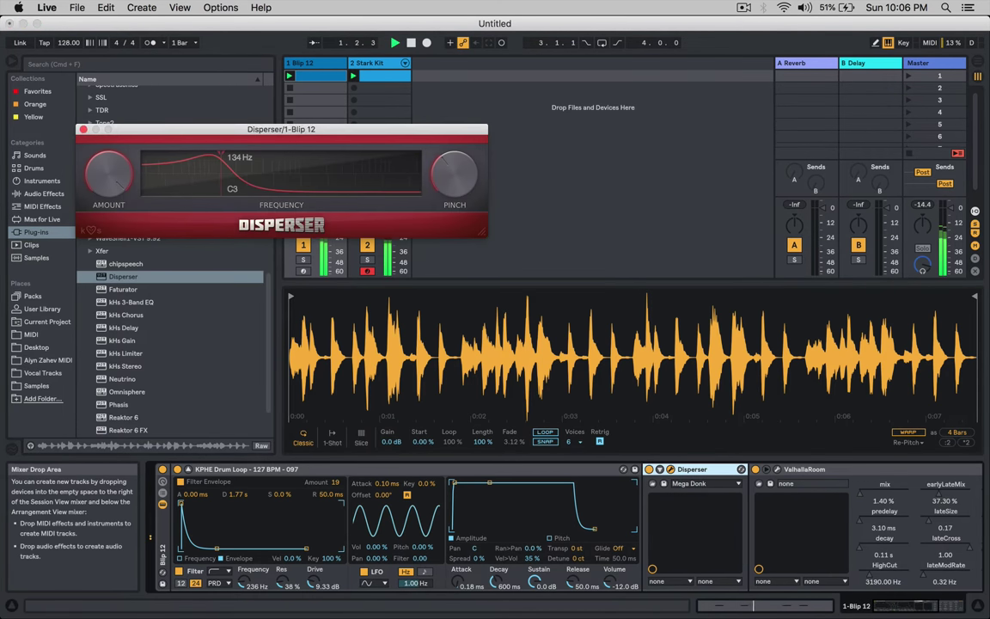
pyautogui.moveTo(169, 157)
pyautogui.mouseDown()
pyautogui.moveTo(300, 170)
pyautogui.moveTo(181, 177)
pyautogui.moveTo(381, 177)
pyautogui.mouseUp()
pyautogui.moveTo(455, 174); pyautogui.dragTo(454, 245)
pyautogui.moveTo(378, 173); pyautogui.dragTo(193, 165)
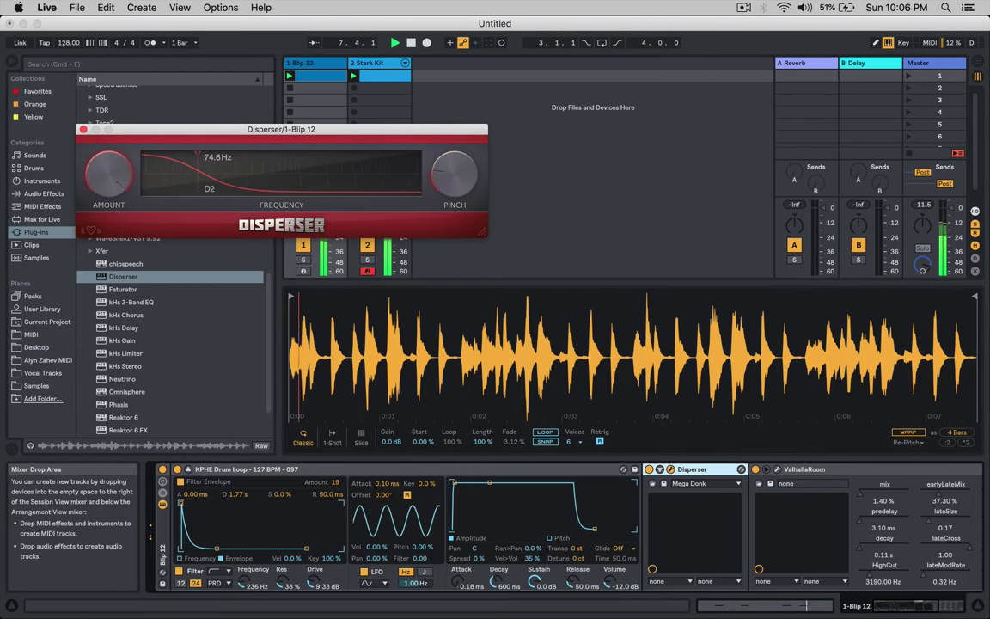
pyautogui.moveTo(108, 174); pyautogui.dragTo(108, 209)
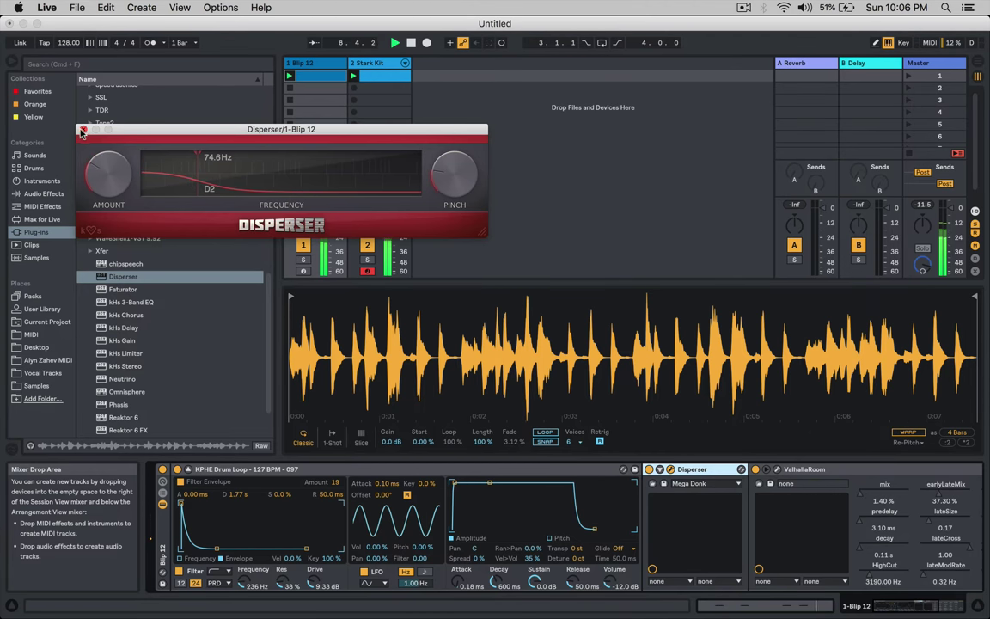
pyautogui.click(83, 131)
# Step: Transpose all four C3 notes in the Blip 12 clip down to G#2
pyautogui.doubleClick(317, 78)
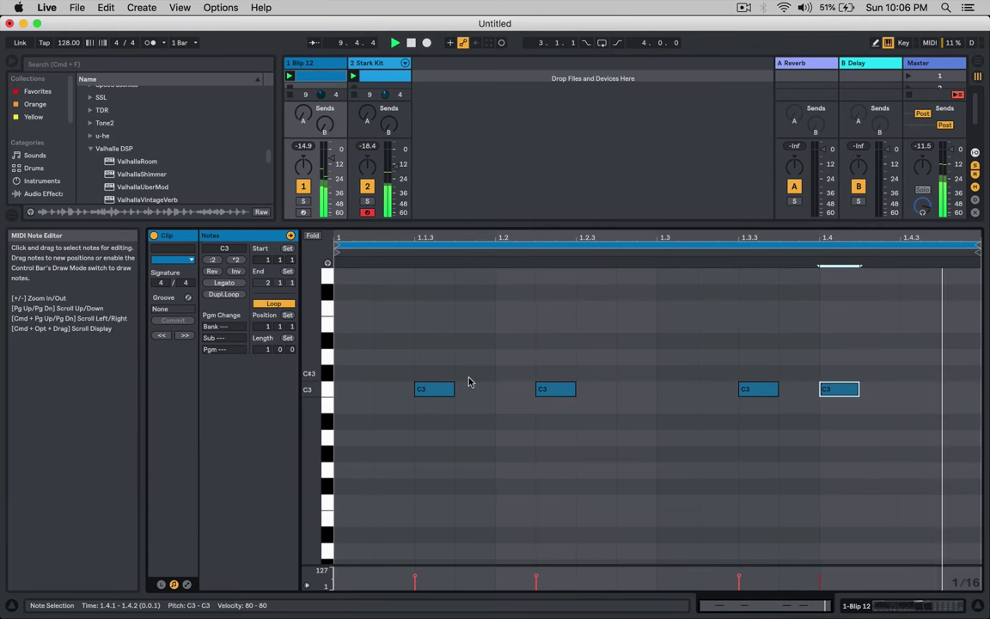
pyautogui.moveTo(550, 391); pyautogui.dragTo(545, 457)
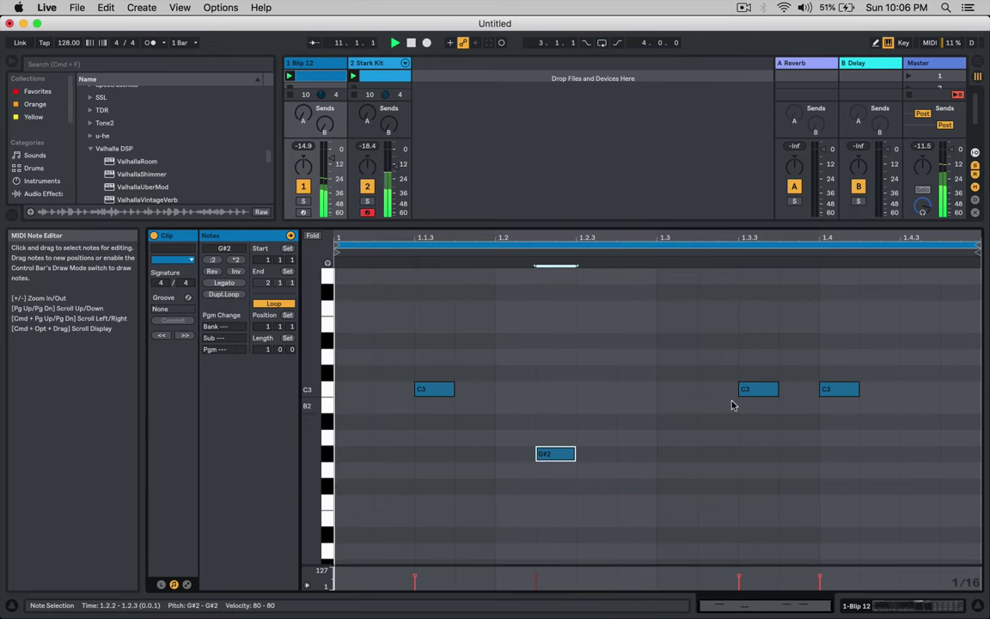
pyautogui.moveTo(729, 367); pyautogui.dragTo(866, 403)
pyautogui.moveTo(759, 391); pyautogui.dragTo(758, 457)
pyautogui.moveTo(432, 390); pyautogui.dragTo(435, 472)
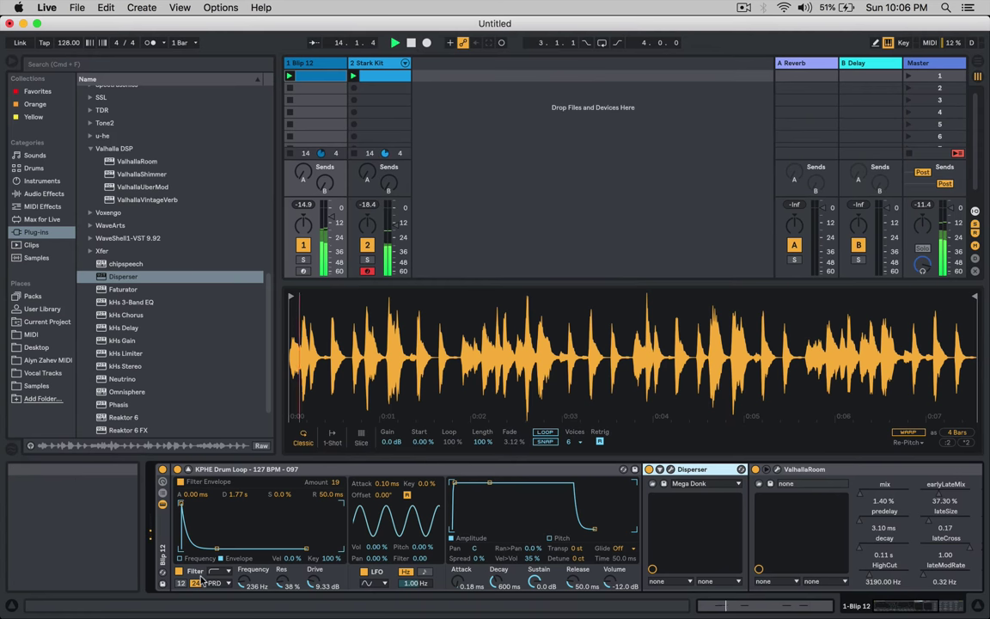
# Step: Switch Simpler's filter to low-pass with a cutoff frequency of 1.00 kHz
pyautogui.click(214, 570)
pyautogui.click(209, 525)
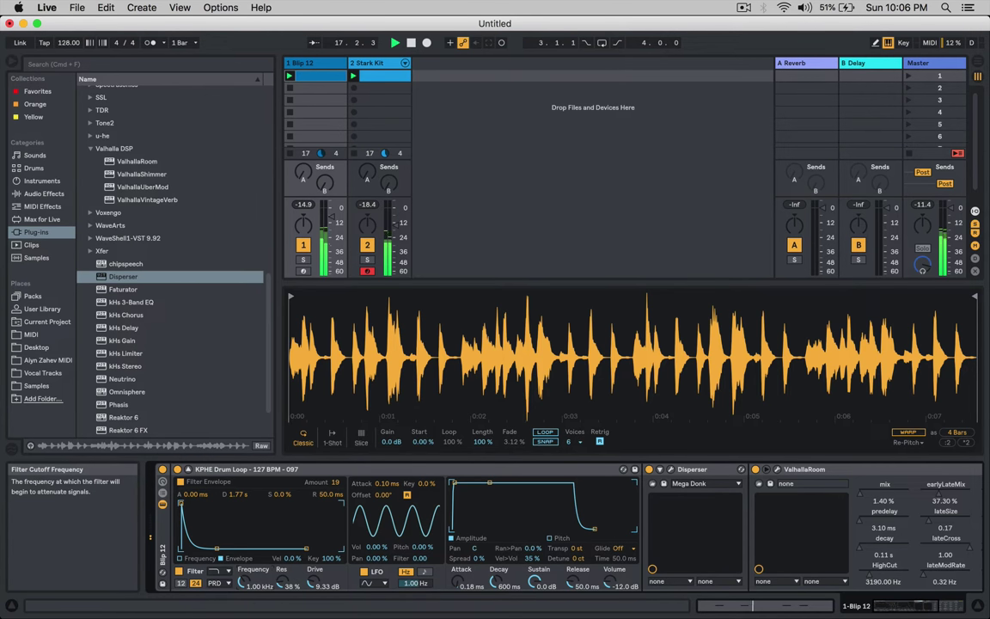
# Step: Move the clip's first G#2 note one sixteenth later to 1.1.4
pyautogui.doubleClick(311, 76)
pyautogui.click(386, 425)
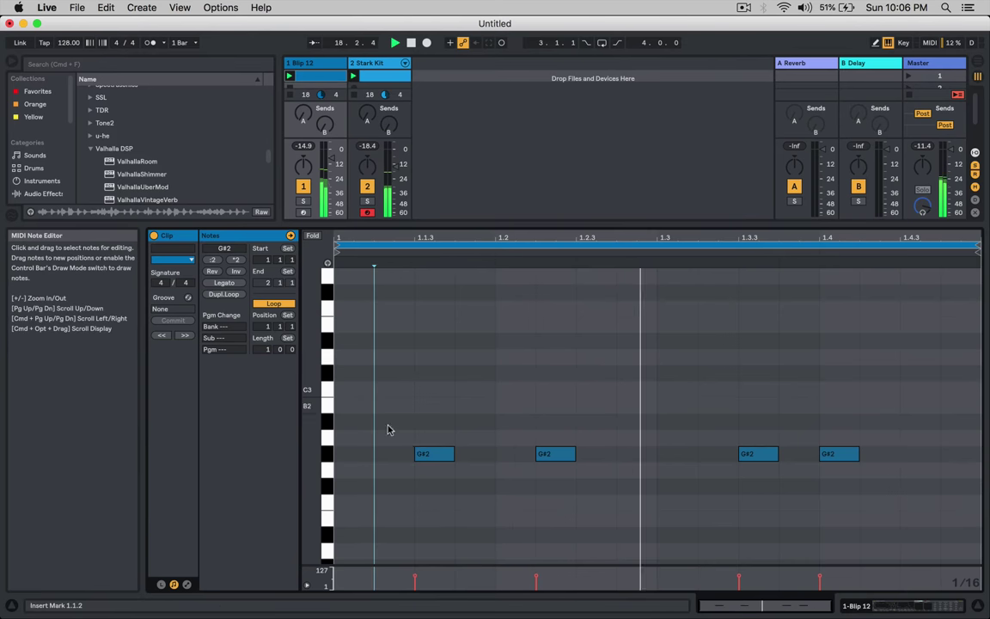
pyautogui.moveTo(447, 455); pyautogui.dragTo(483, 461)
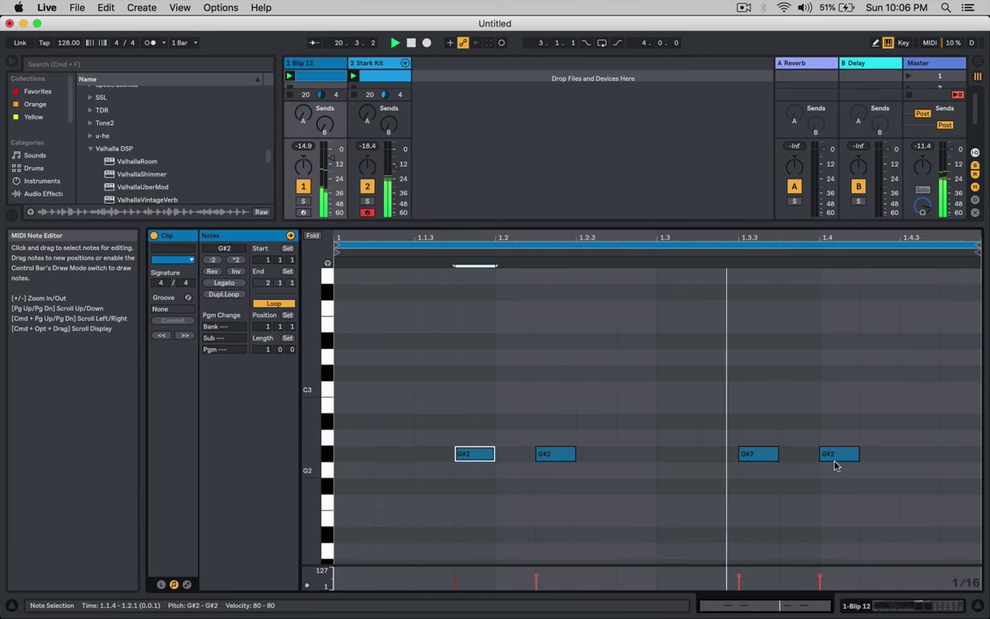
# Step: Try an extra note at 1.4.3 on G#2, move it up to C3 and delete it
pyautogui.doubleClick(905, 458)
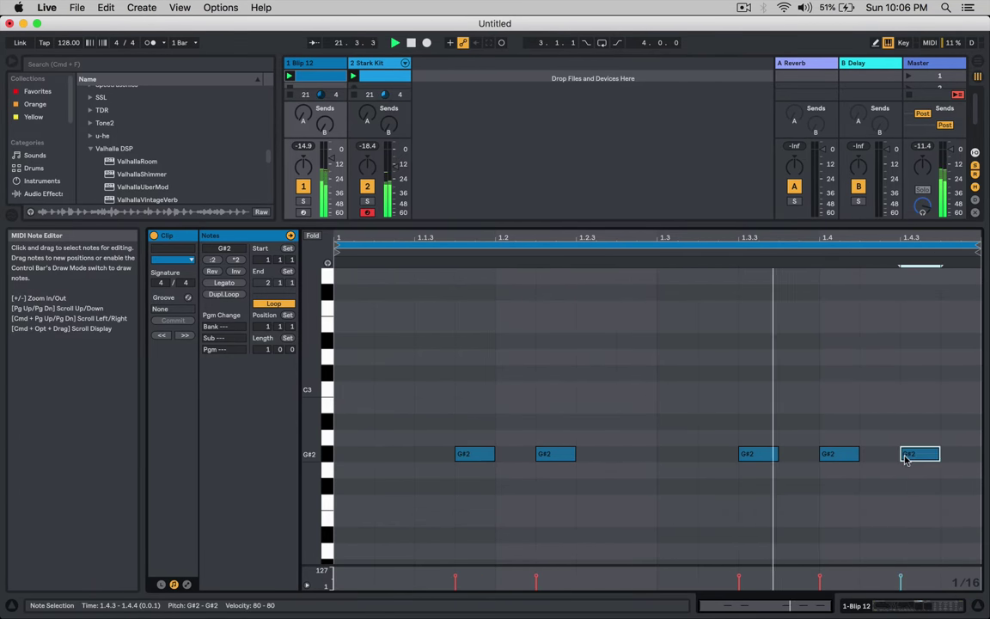
pyautogui.moveTo(905, 458); pyautogui.dragTo(912, 391)
pyautogui.doubleClick(912, 392)
# Step: Add a G#1 note two sixteenths long at 1.2.3 and move the G#2 note at 1.2.2 to 1.4.3
pyautogui.scroll(-5, 889, 441)
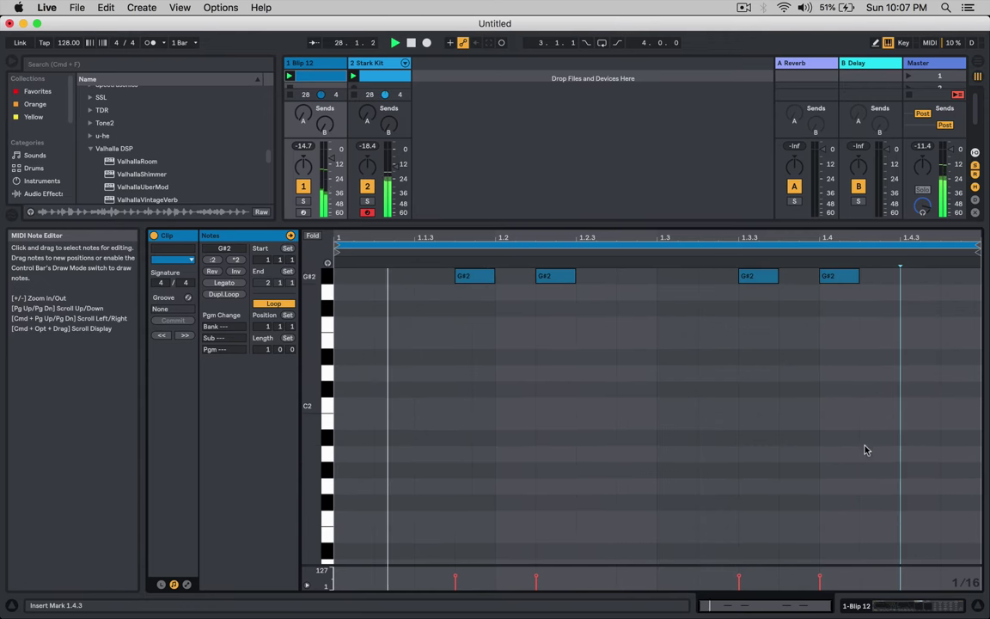
pyautogui.doubleClick(592, 470)
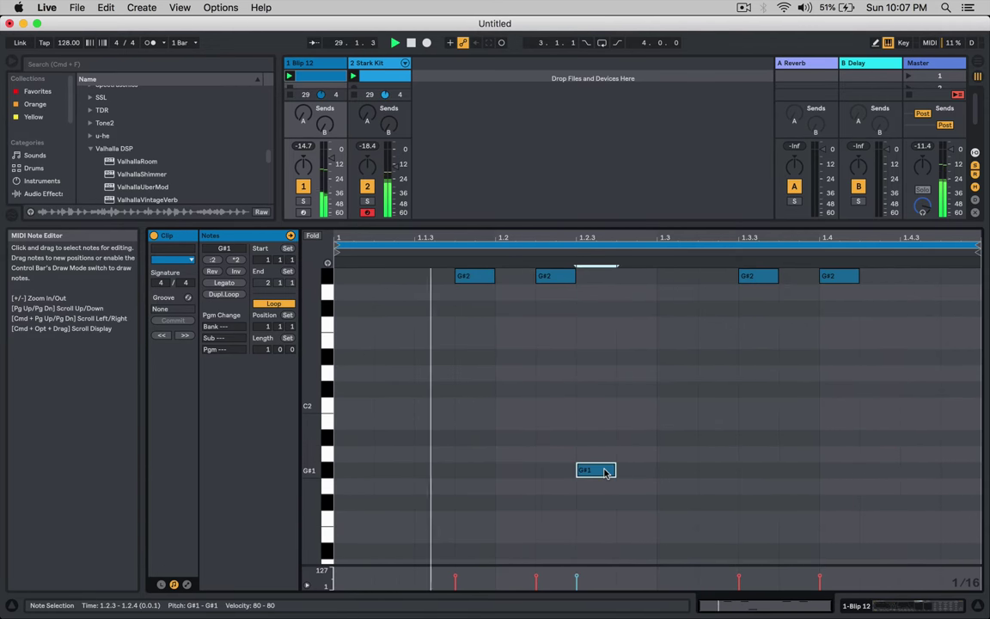
pyautogui.doubleClick(602, 472)
pyautogui.doubleClick(645, 471)
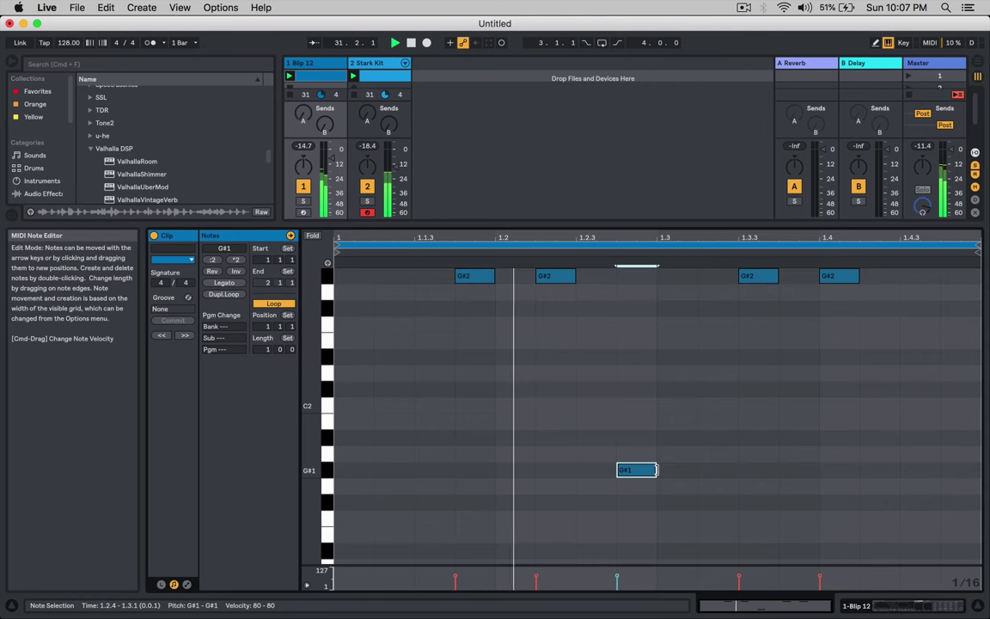
pyautogui.hotkey('shift', 'Right')
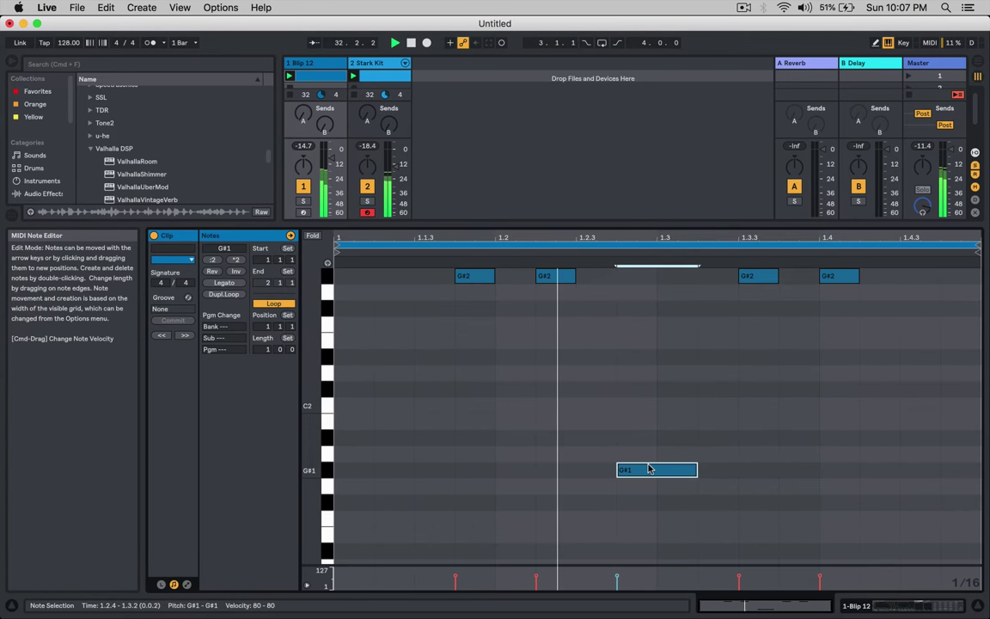
pyautogui.press('Left')
pyautogui.moveTo(548, 280); pyautogui.dragTo(909, 289)
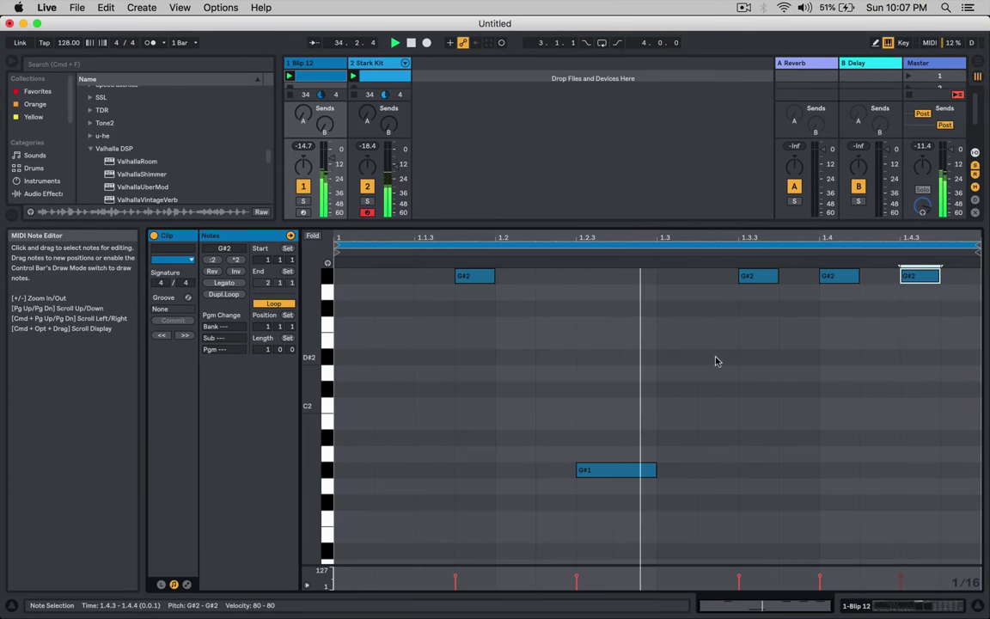
# Step: Set Simpler's filter envelope decay to 1.15 s and resonance to 11%, and save the rack as Chord 1
pyautogui.hotkey('shift', 'Tab')
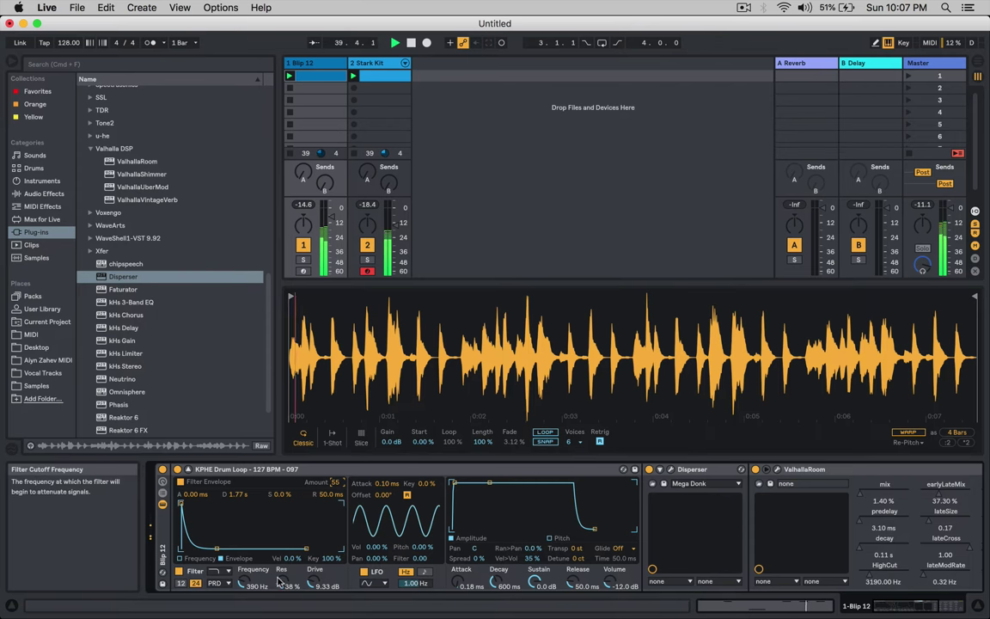
pyautogui.moveTo(231, 499); pyautogui.dragTo(230, 508)
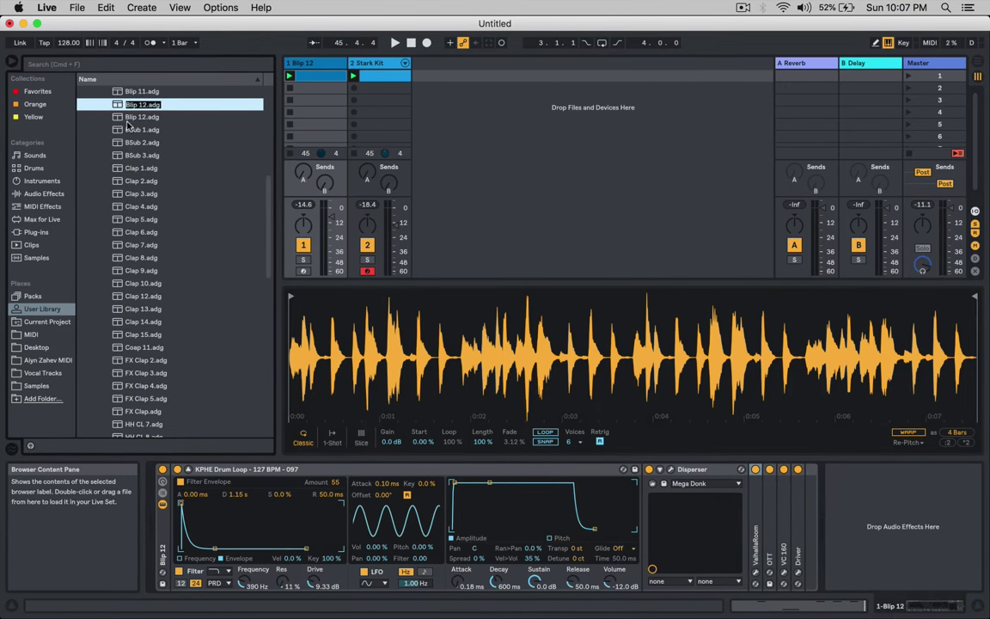
pyautogui.write('Chord 1')
pyautogui.press('Return')
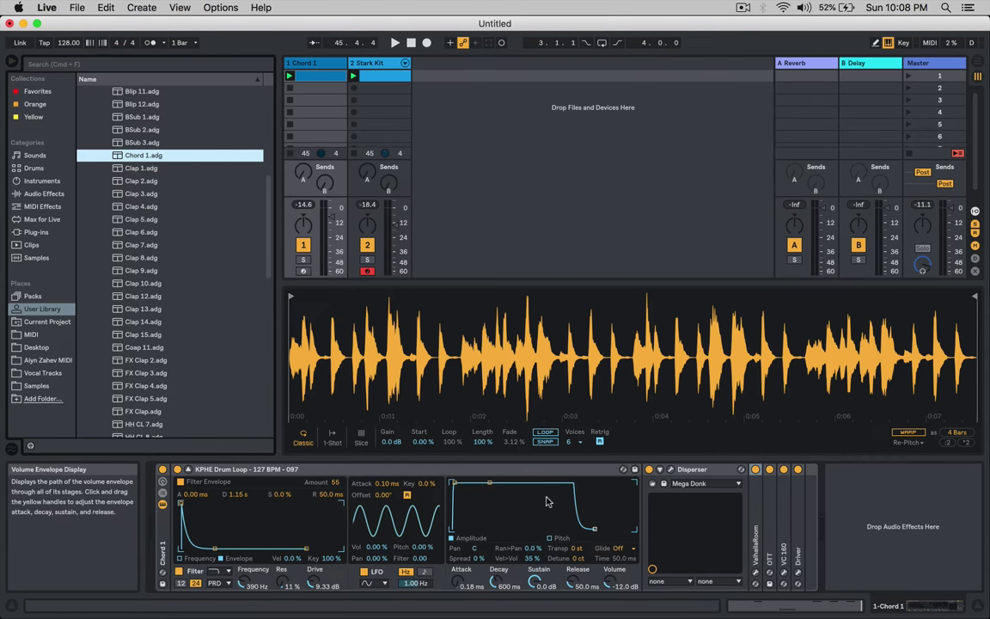
# Step: Load the Faturator plug-in between Simpler and Disperser and start playback
pyautogui.click(36, 232)
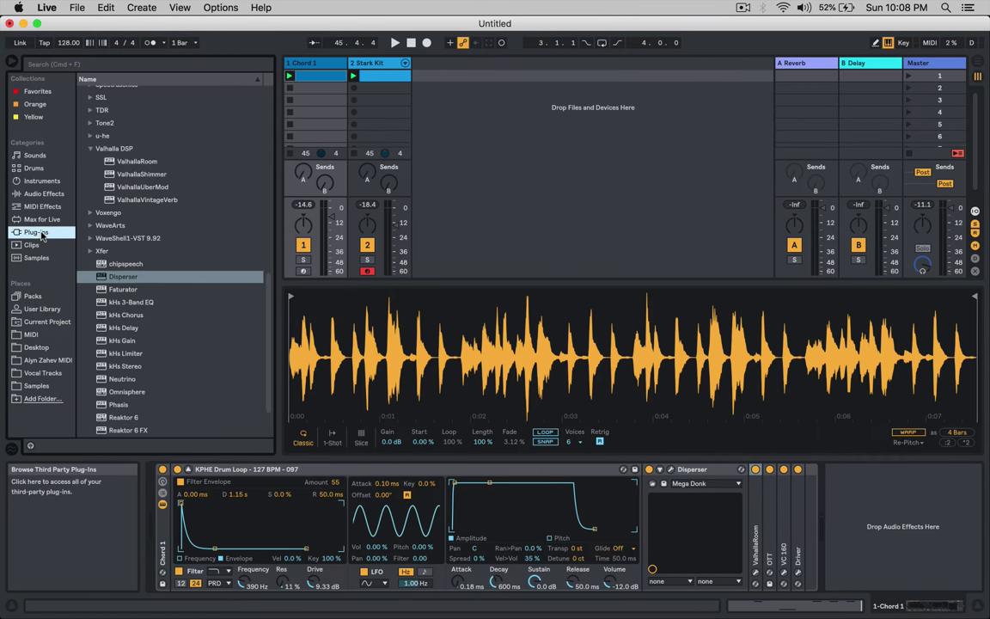
pyautogui.click(116, 289)
pyautogui.moveTo(607, 475); pyautogui.dragTo(637, 486)
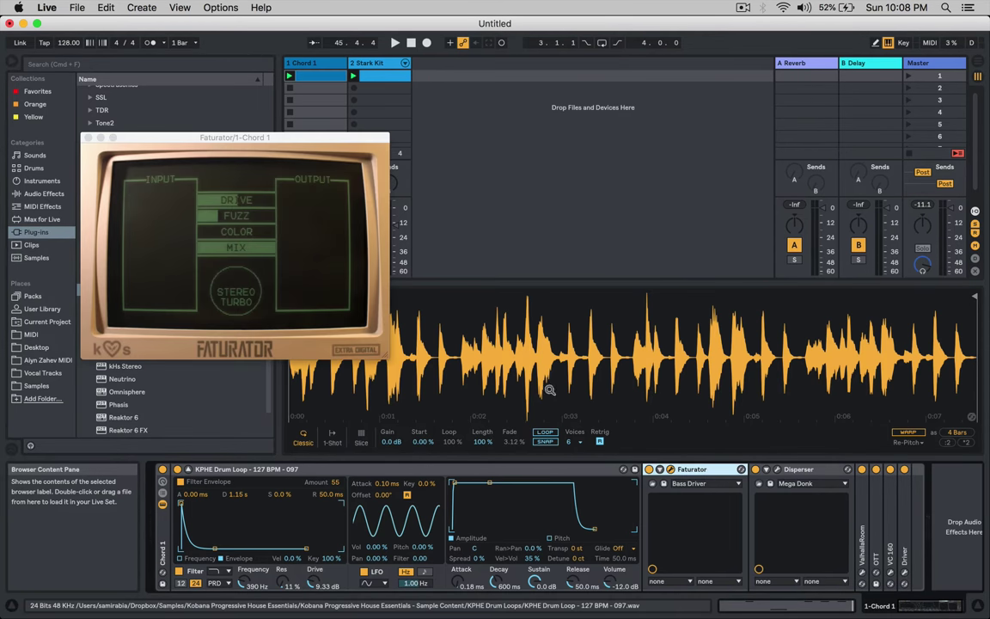
pyautogui.press('space')
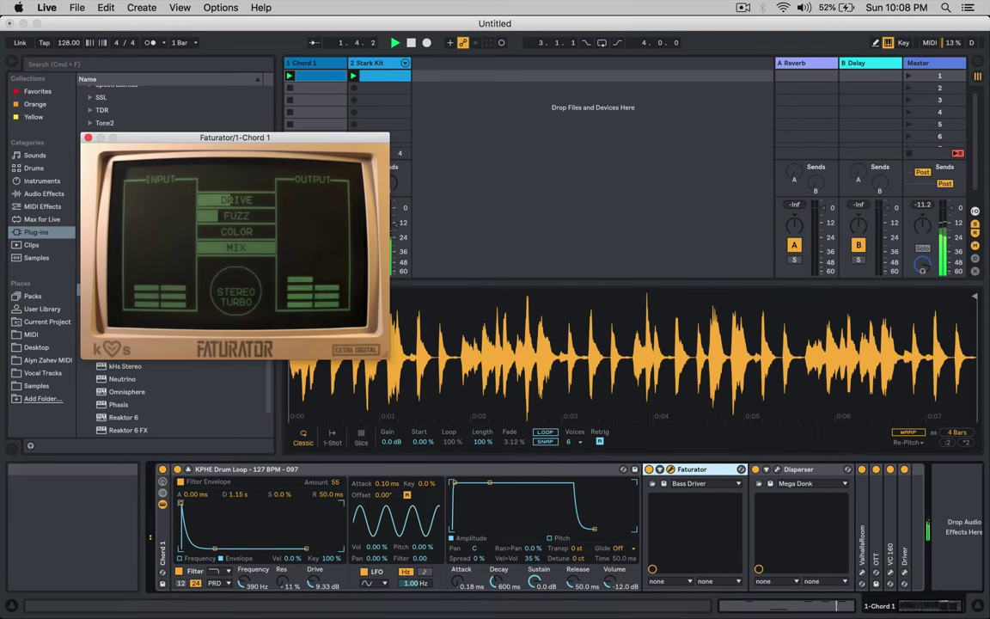
# Step: Switch Simpler's filter to high-pass at 271 Hz and set the filter envelope amount to 17
pyautogui.click(219, 571)
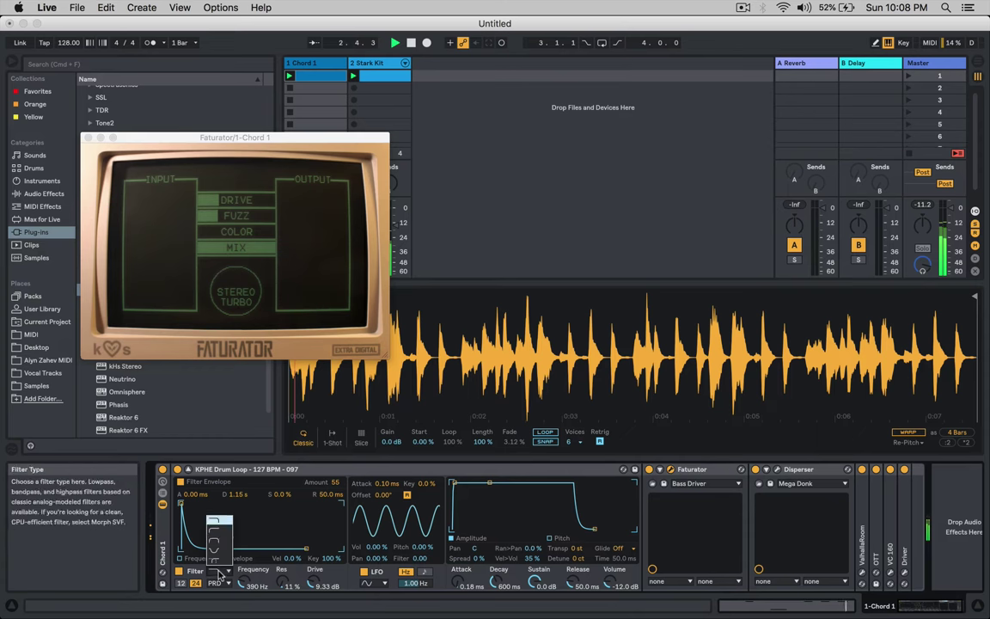
pyautogui.click(216, 531)
pyautogui.moveTo(243, 574); pyautogui.dragTo(244, 581)
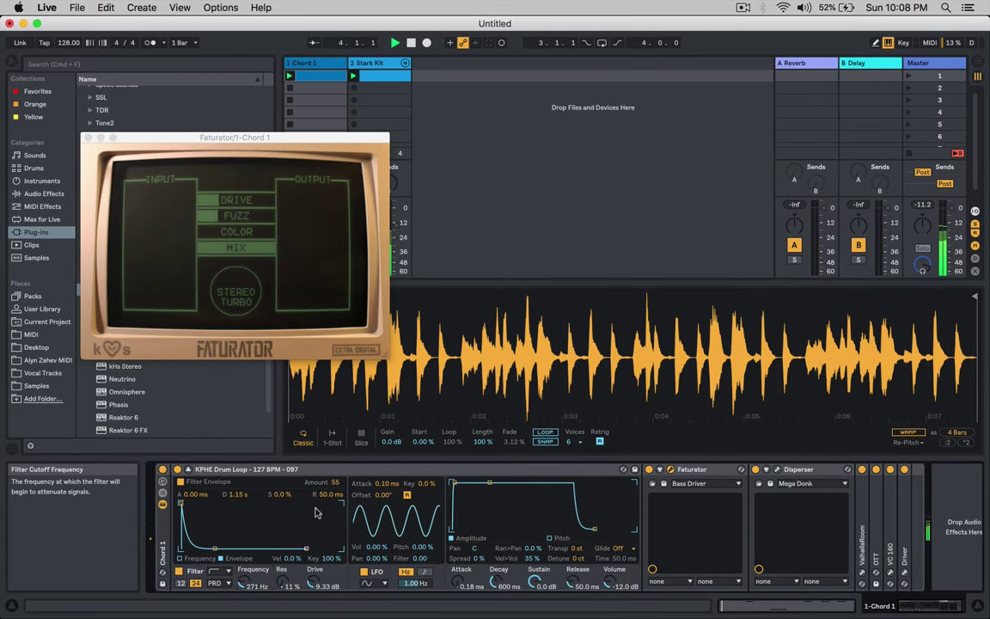
pyautogui.moveTo(330, 482); pyautogui.dragTo(329, 494)
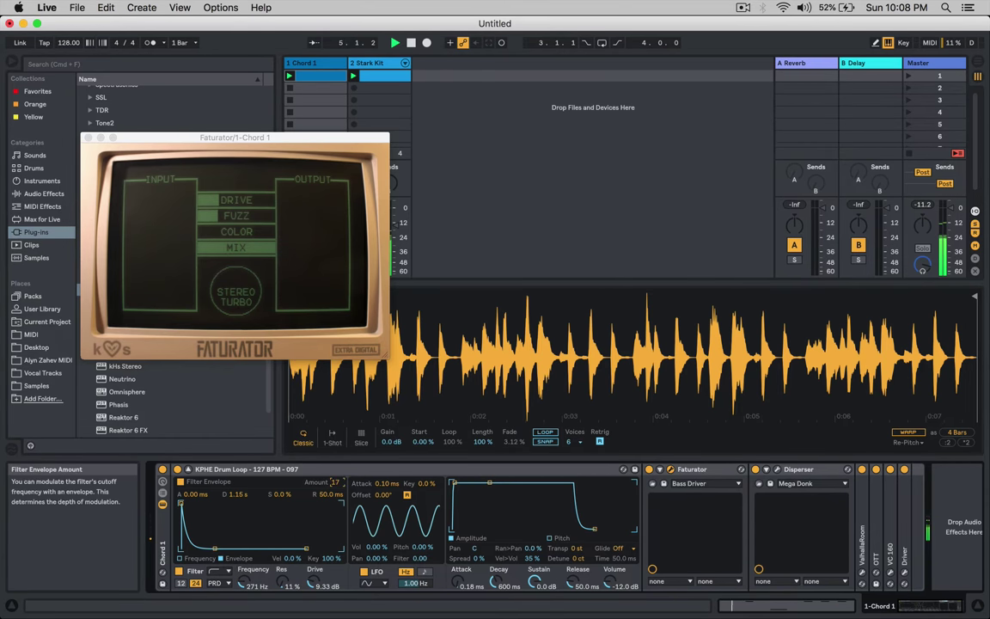
# Step: Remove Faturator's fuzz, lower its drive to near minimum and raise Stereo Turbo slightly
pyautogui.moveTo(212, 216); pyautogui.dragTo(274, 204)
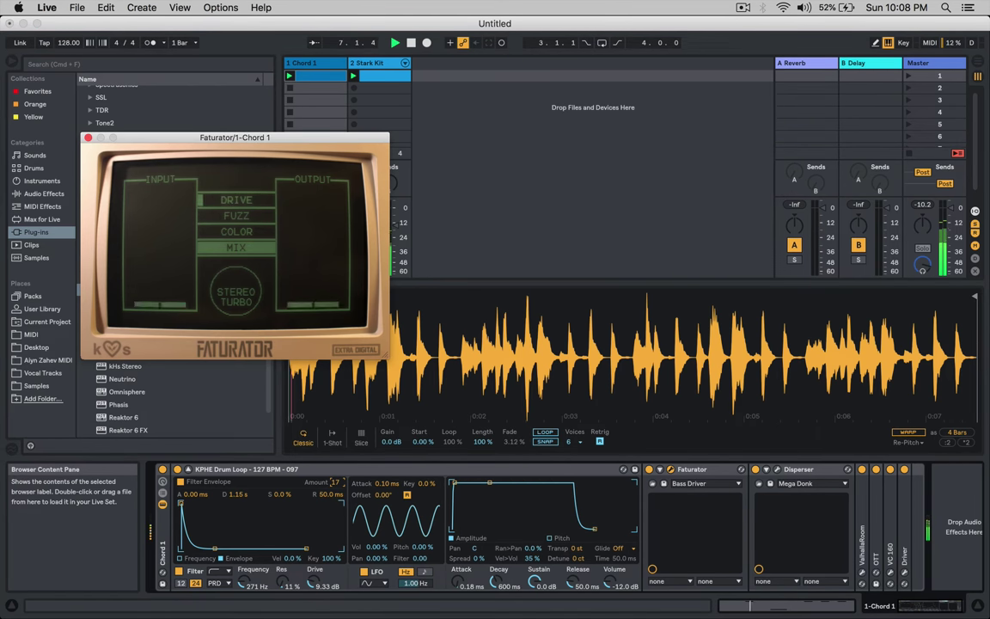
pyautogui.click(88, 137)
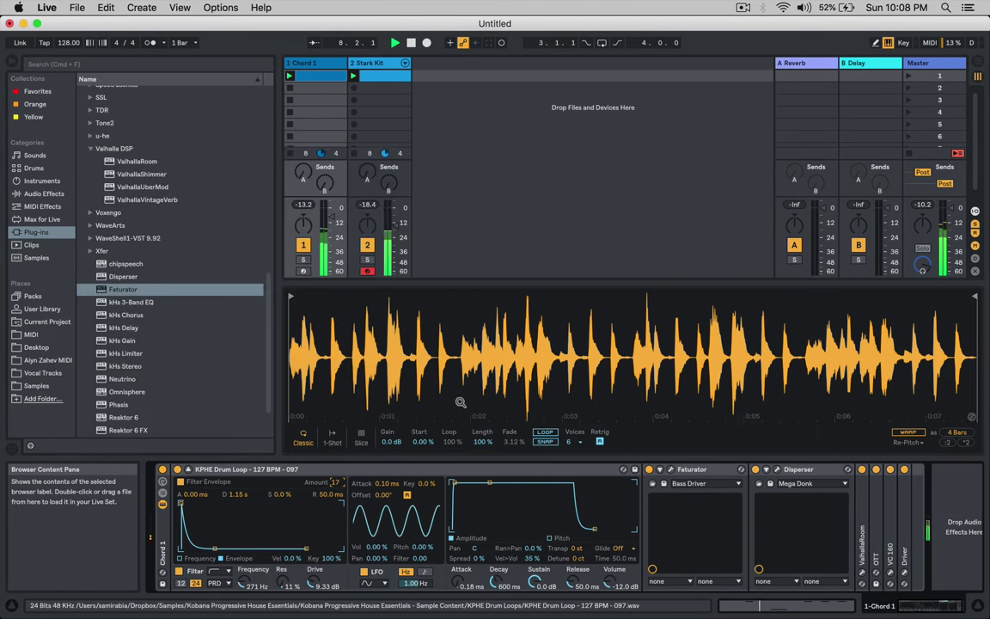
pyautogui.click(670, 469)
pyautogui.moveTo(238, 288); pyautogui.dragTo(238, 268)
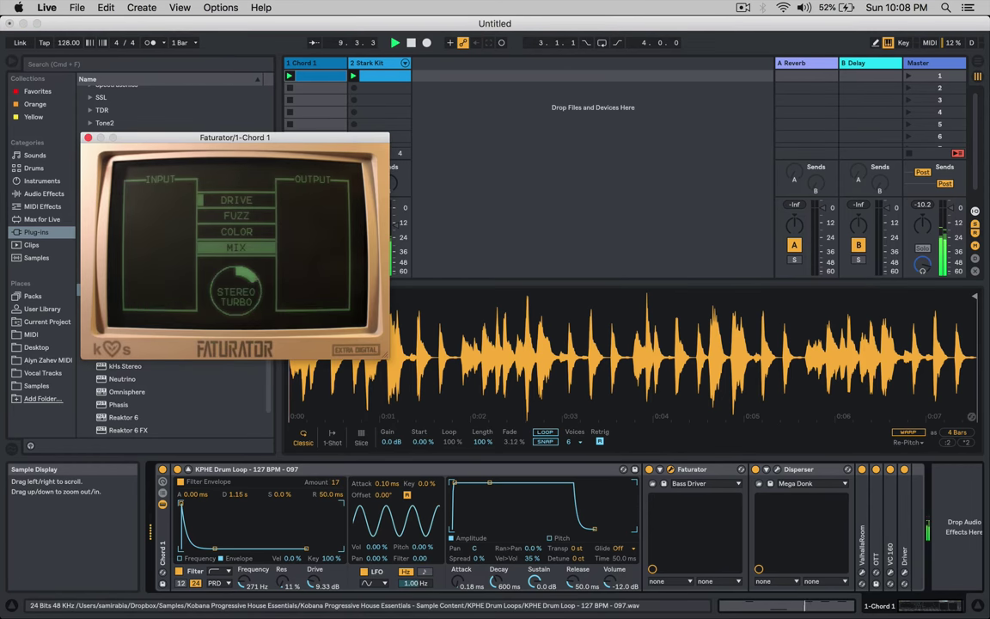
pyautogui.click(87, 137)
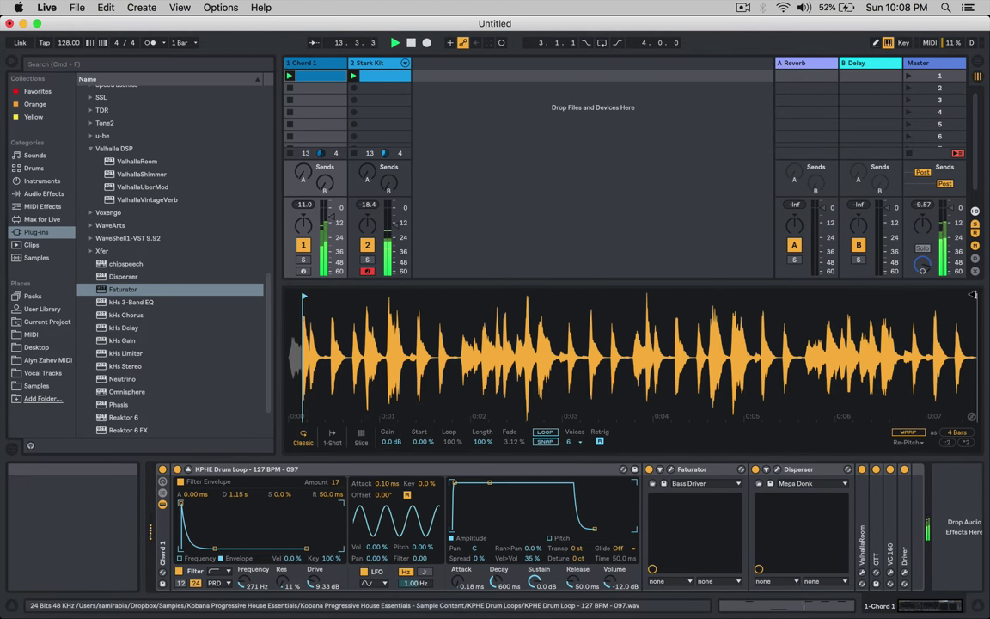
# Step: Trim Simpler's sample region to the single strong hit right after the quieter opening sound
pyautogui.moveTo(974, 297)
pyautogui.mouseDown()
pyautogui.moveTo(354, 320)
pyautogui.moveTo(338, 331)
pyautogui.mouseUp()
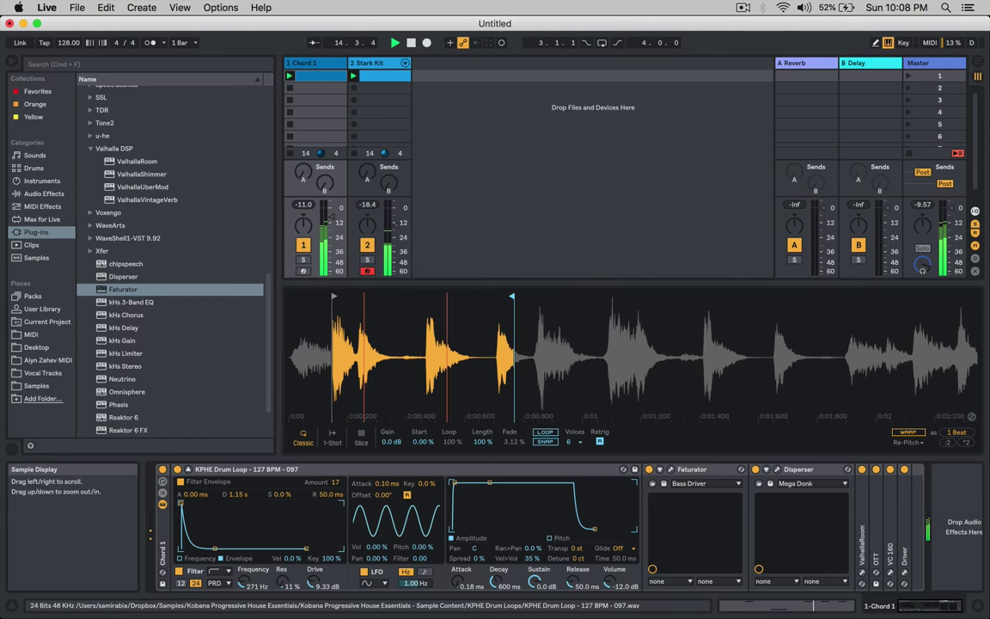
pyautogui.moveTo(514, 296); pyautogui.dragTo(359, 297)
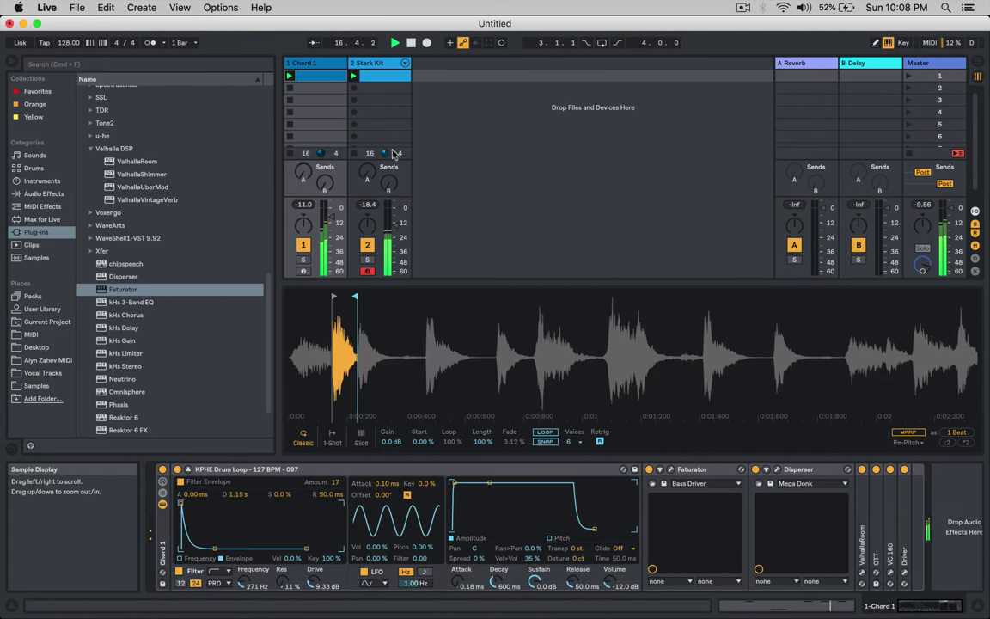
# Step: Delete the clip's G#2 notes at 1.1.4, 1.3.3 and 1.4.3, and move the one at 1.4 to 1.3.3
pyautogui.doubleClick(315, 75)
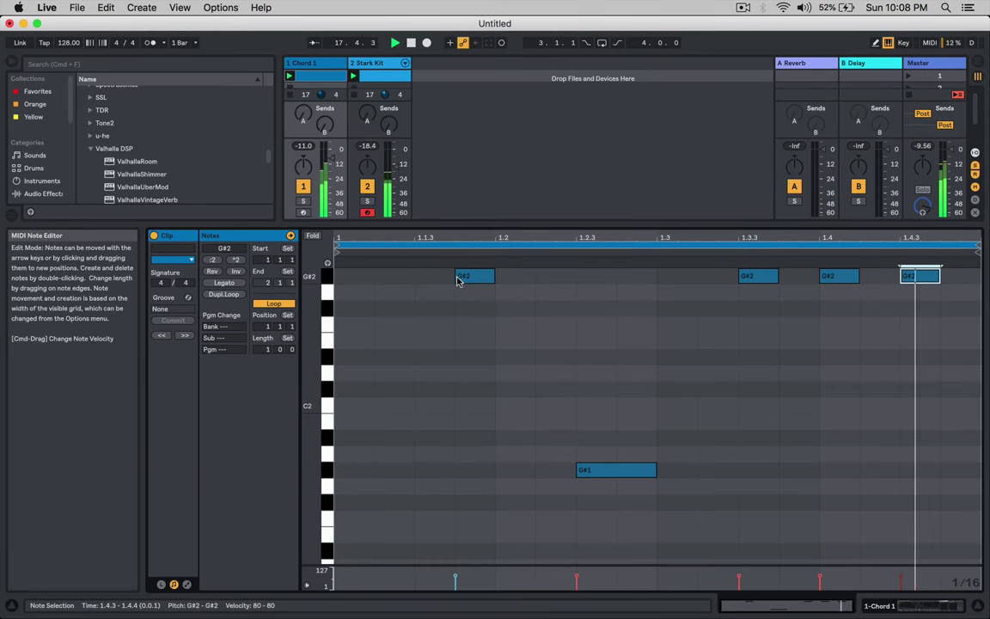
pyautogui.doubleClick(471, 275)
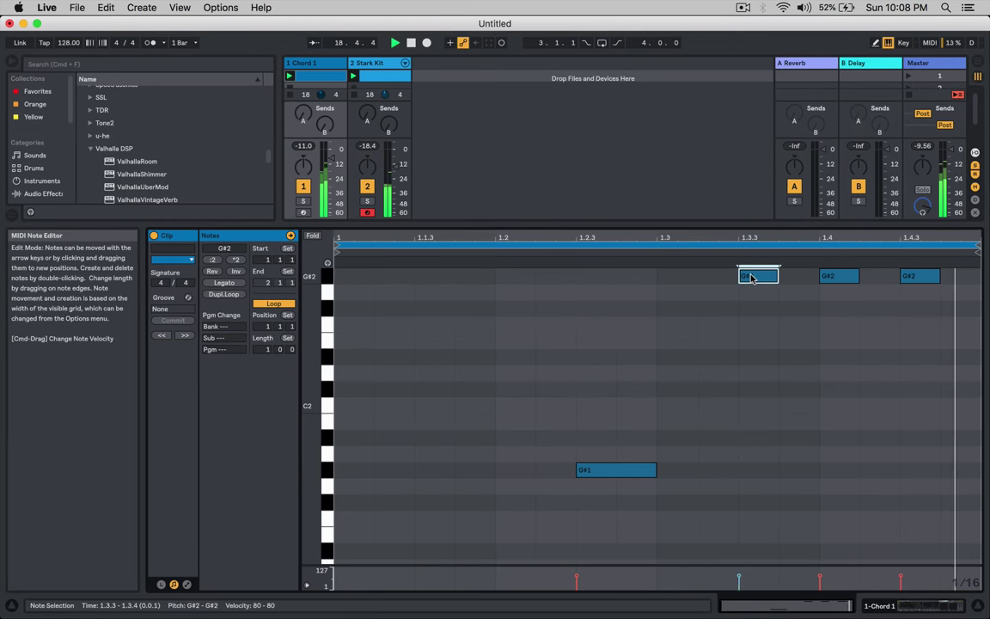
pyautogui.doubleClick(750, 277)
pyautogui.doubleClick(904, 276)
pyautogui.moveTo(827, 277); pyautogui.dragTo(745, 277)
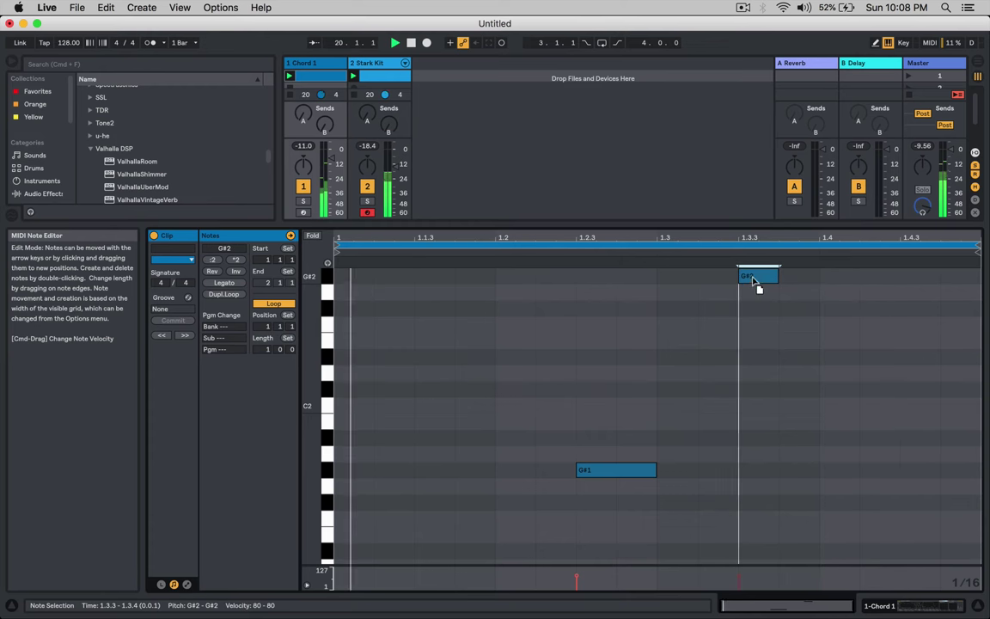
# Step: Add a C#2 note at 1.1.3 and move the other two notes to C#2, placing the last at 1.3.4
pyautogui.click(411, 477)
pyautogui.doubleClick(411, 477)
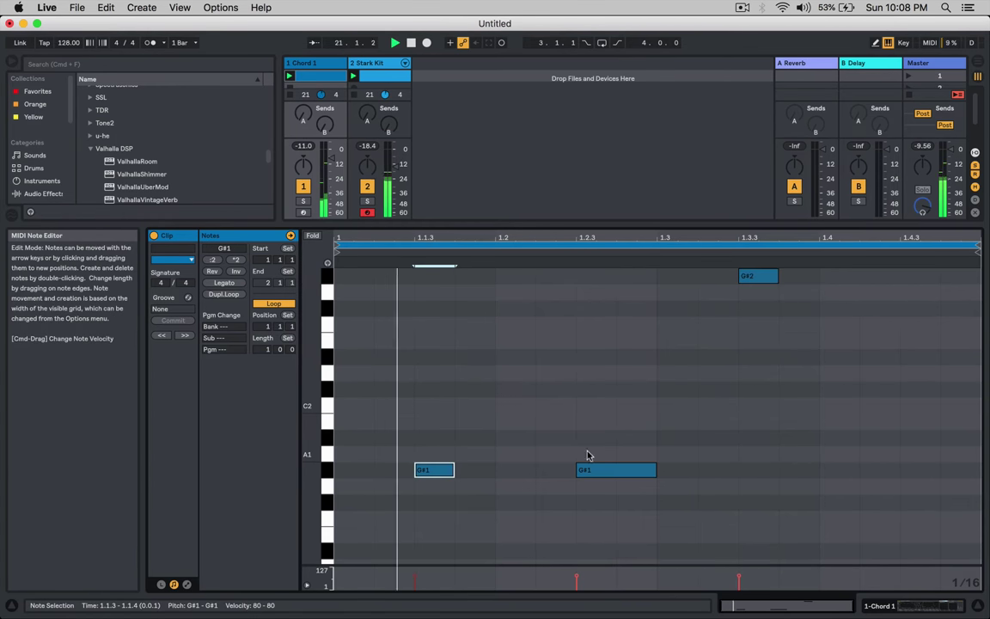
pyautogui.moveTo(437, 477); pyautogui.dragTo(436, 397)
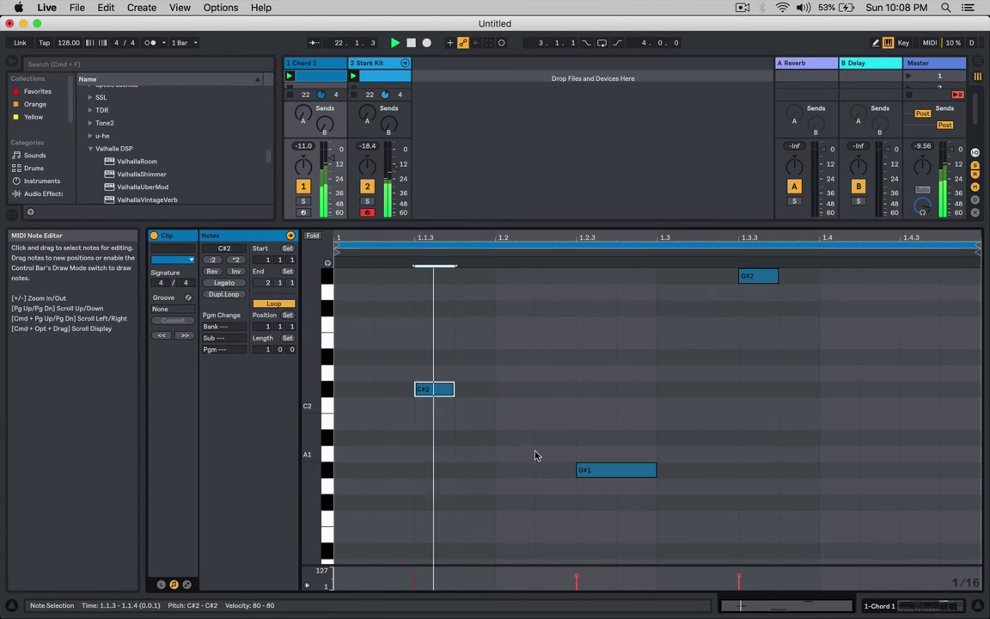
pyautogui.moveTo(606, 470); pyautogui.dragTo(619, 388)
pyautogui.moveTo(753, 279); pyautogui.dragTo(790, 395)
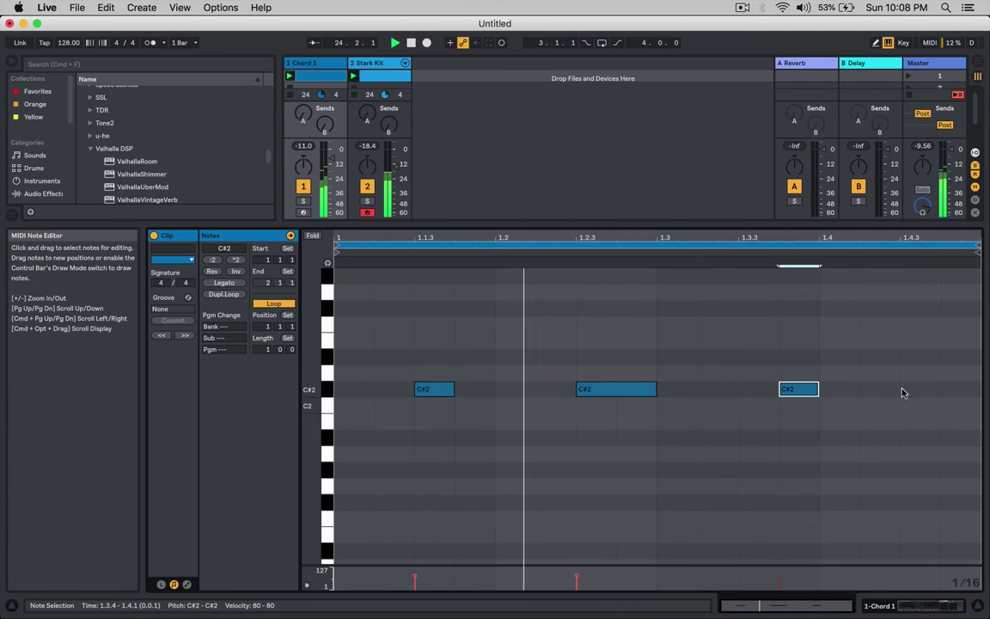
pyautogui.click(782, 342)
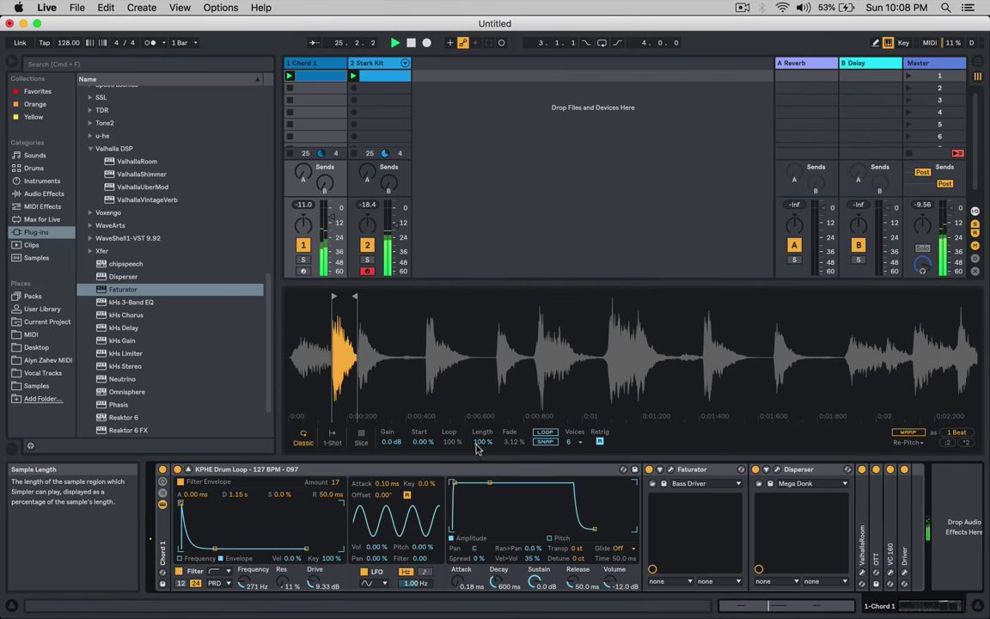
# Step: Set Simpler's amp release to 245 ms, filter envelope release to 487 ms and filter cutoff to 244 Hz
pyautogui.moveTo(587, 583); pyautogui.dragTo(587, 555)
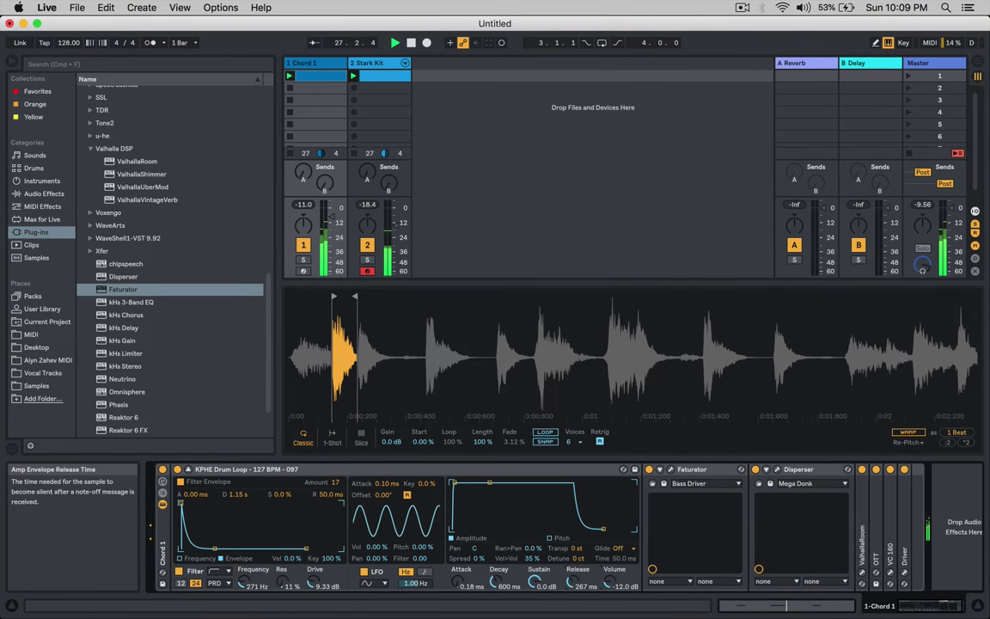
pyautogui.moveTo(328, 495); pyautogui.dragTo(327, 469)
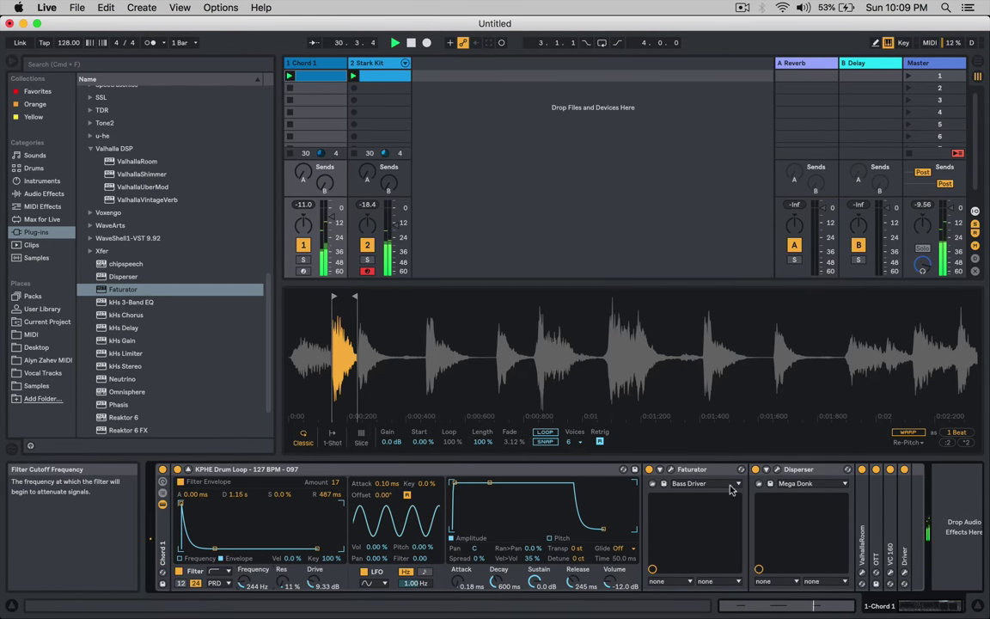
# Step: Expand the Driver effect and set its filter frequency to about 12.04 kHz
pyautogui.doubleClick(904, 505)
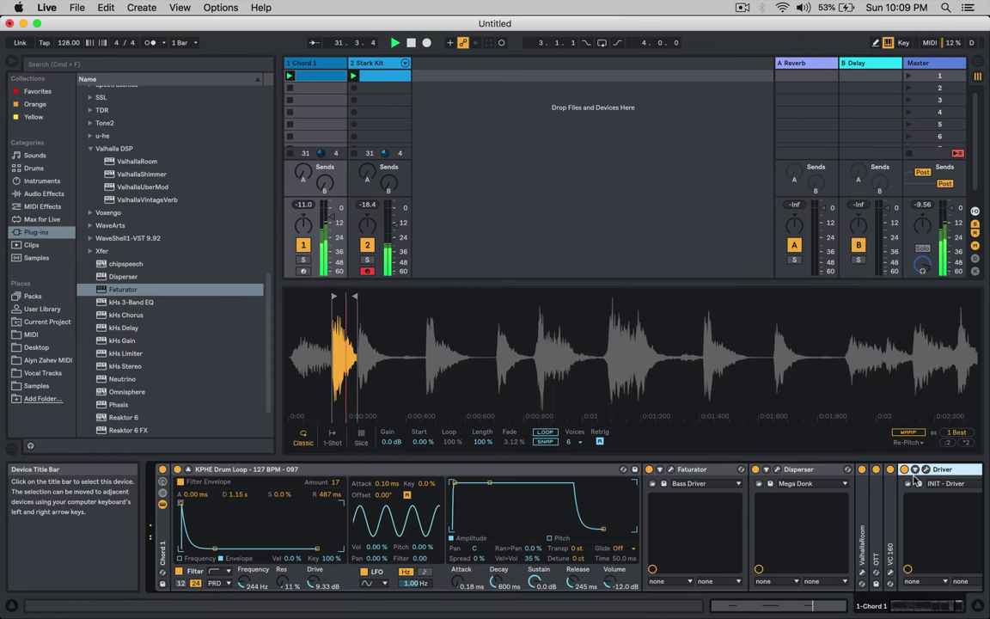
pyautogui.click(926, 470)
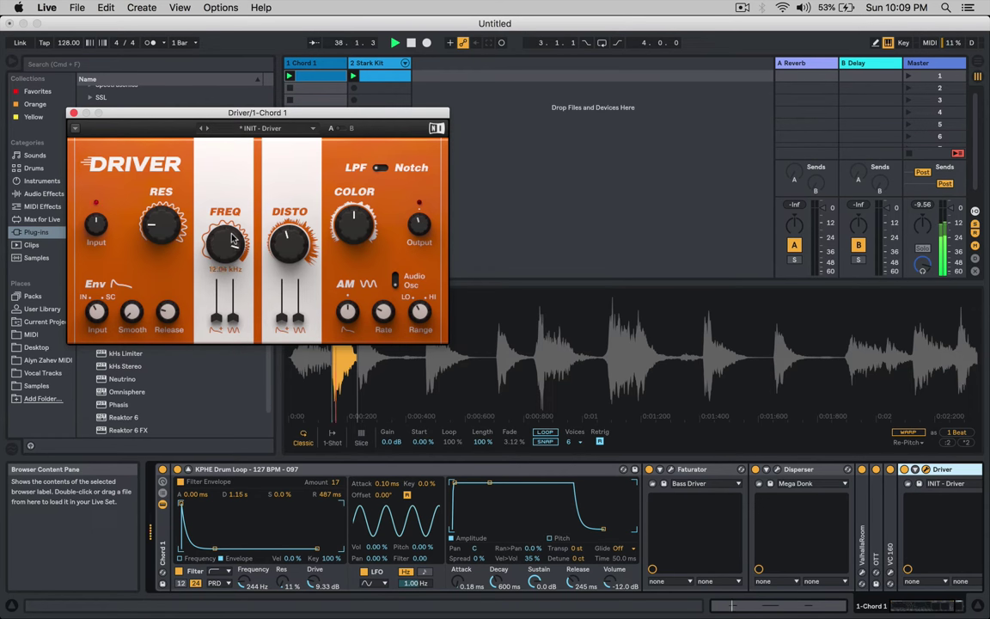
pyautogui.click(73, 114)
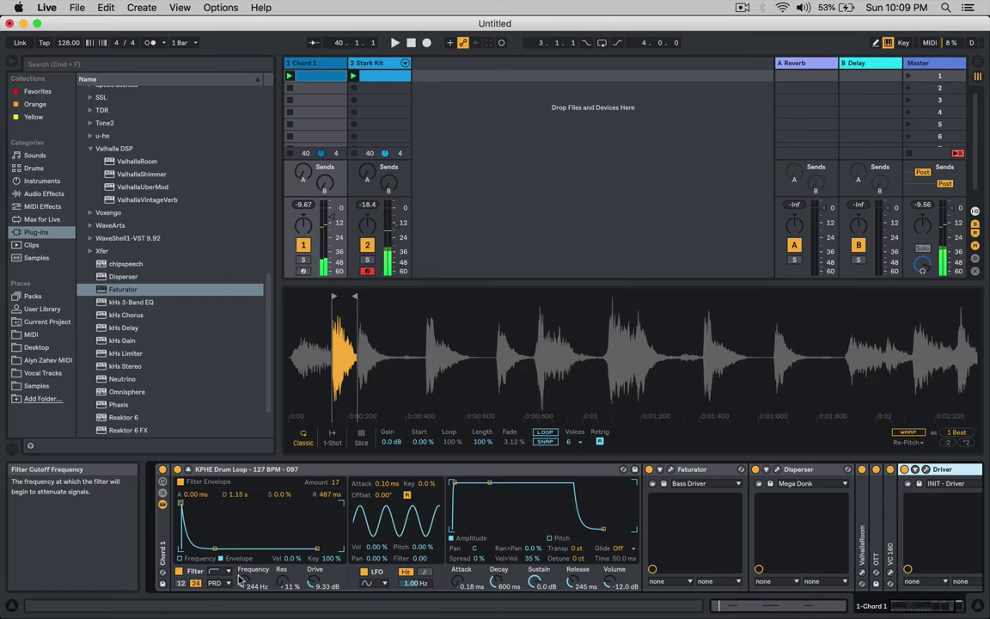
# Step: Set Simpler's filter cutoff to 433 Hz, resonance to 47% and drive to 7.81 dB
pyautogui.moveTo(244, 585); pyautogui.dragTo(244, 567)
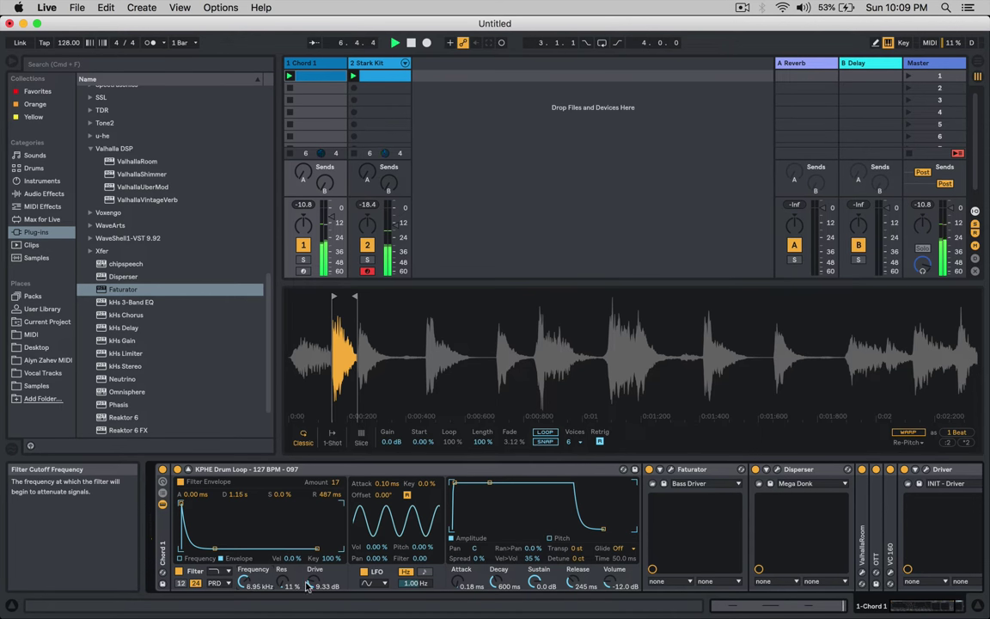
pyautogui.moveTo(307, 585); pyautogui.dragTo(281, 564)
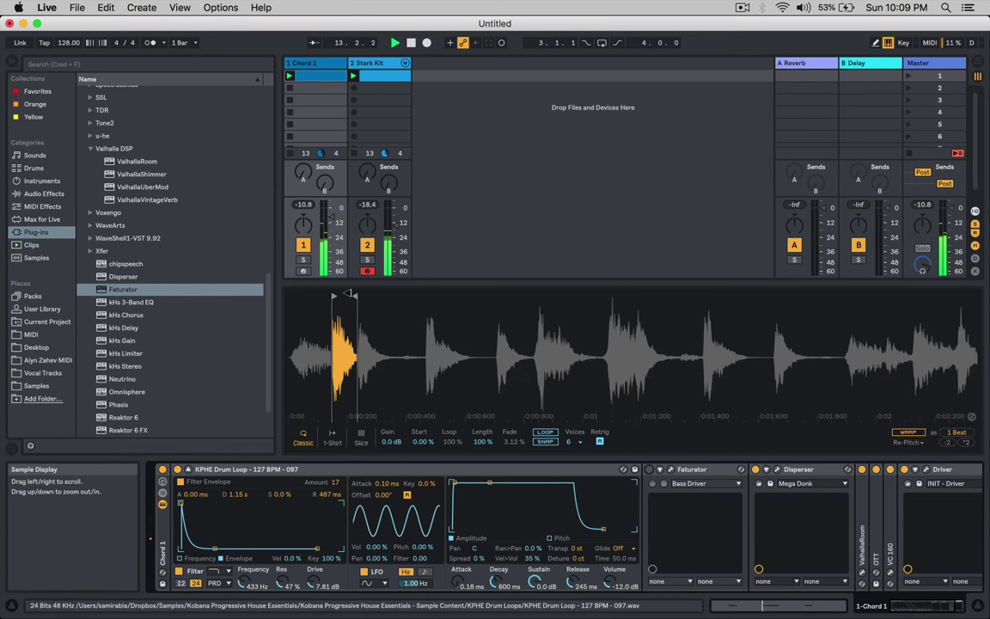
# Step: Move Simpler's sample region to the single hit at about 0:00:700, ending just before the following hit, and audition it
pyautogui.moveTo(351, 298); pyautogui.dragTo(351, 365)
pyautogui.moveTo(310, 438); pyautogui.dragTo(404, 294)
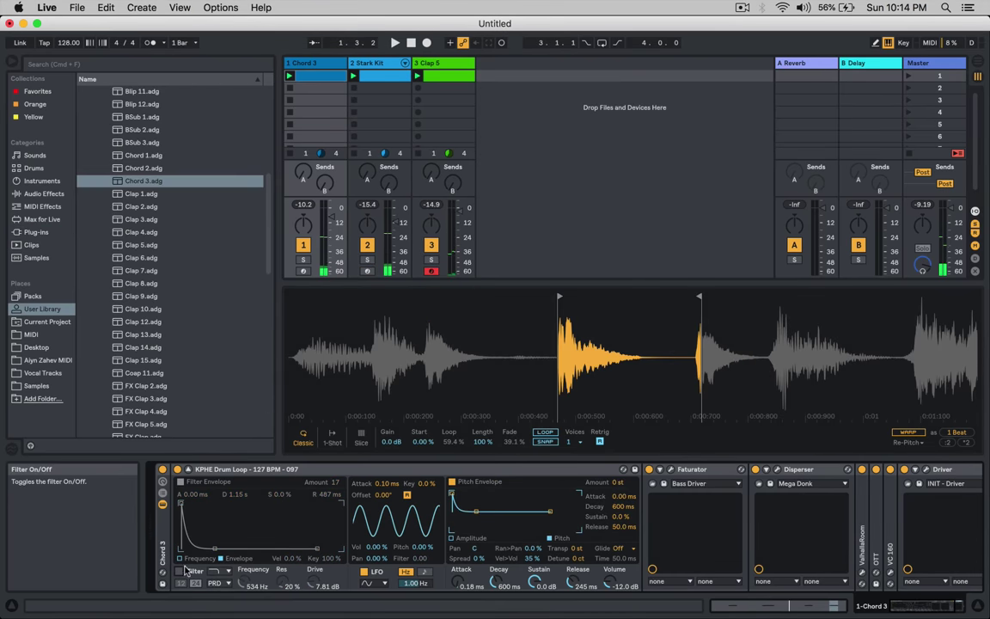
pyautogui.moveTo(554, 297); pyautogui.dragTo(644, 299)
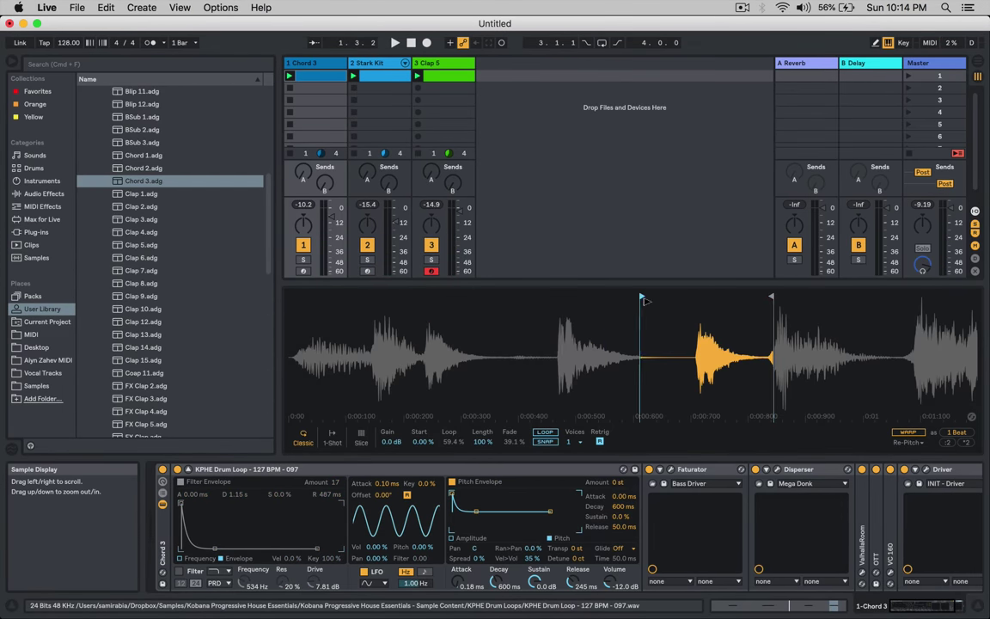
pyautogui.press('space')
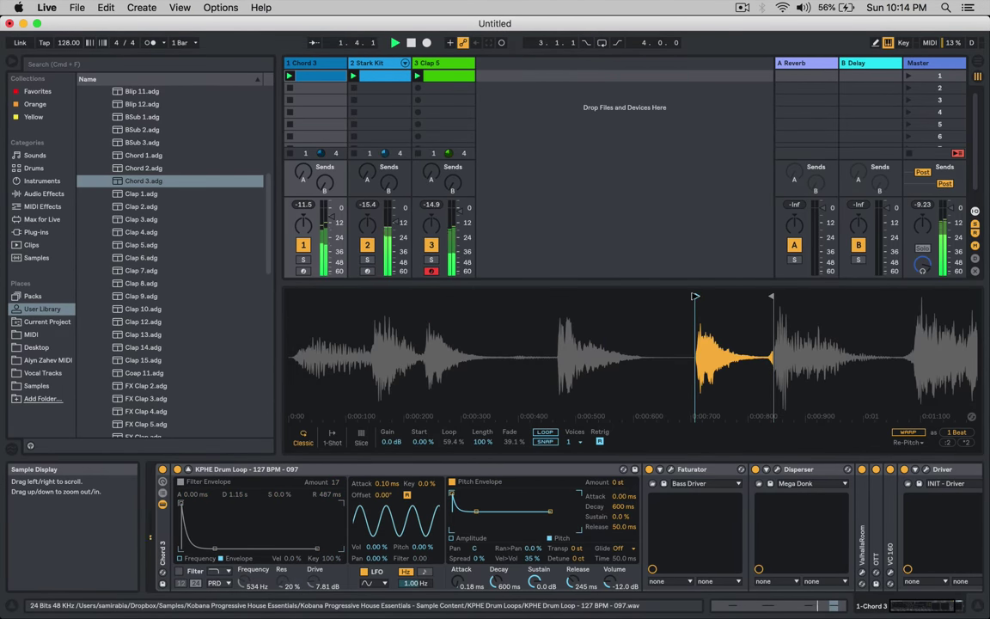
pyautogui.moveTo(770, 297); pyautogui.dragTo(770, 297)
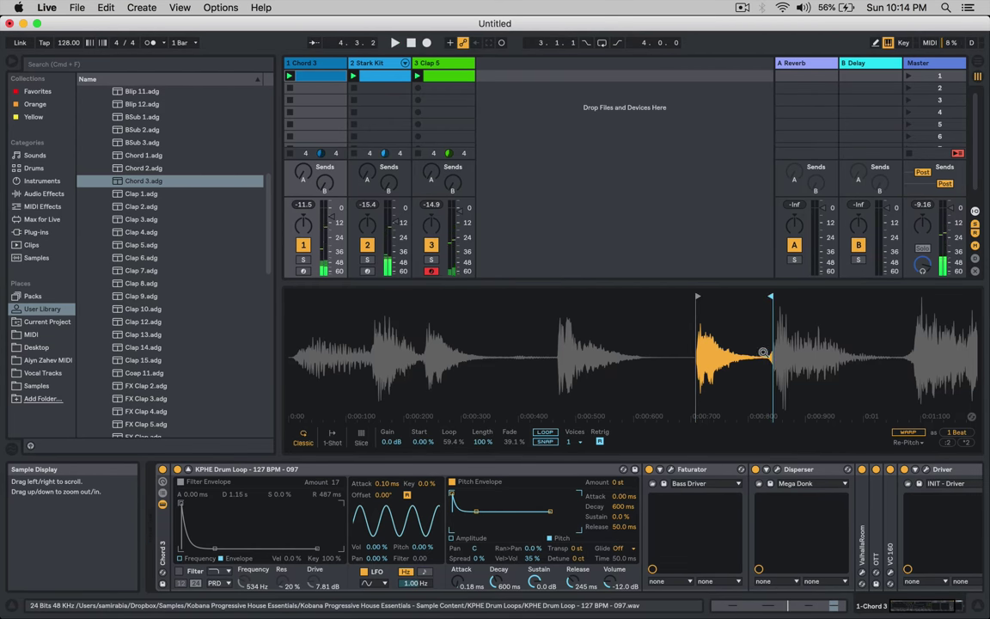
# Step: In the Chord 3 clip, lengthen the first C#3 note, shorten the second to a sixteenth, and make the third start at 1.3.3 and end before 1.4
pyautogui.doubleClick(306, 78)
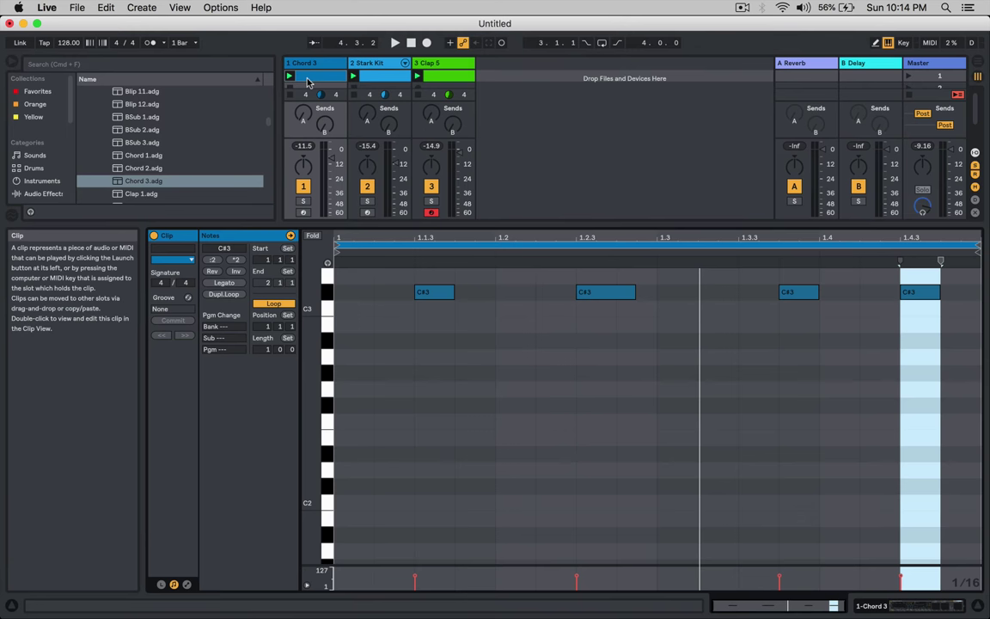
pyautogui.click(391, 336)
pyautogui.scroll(3, 464, 322)
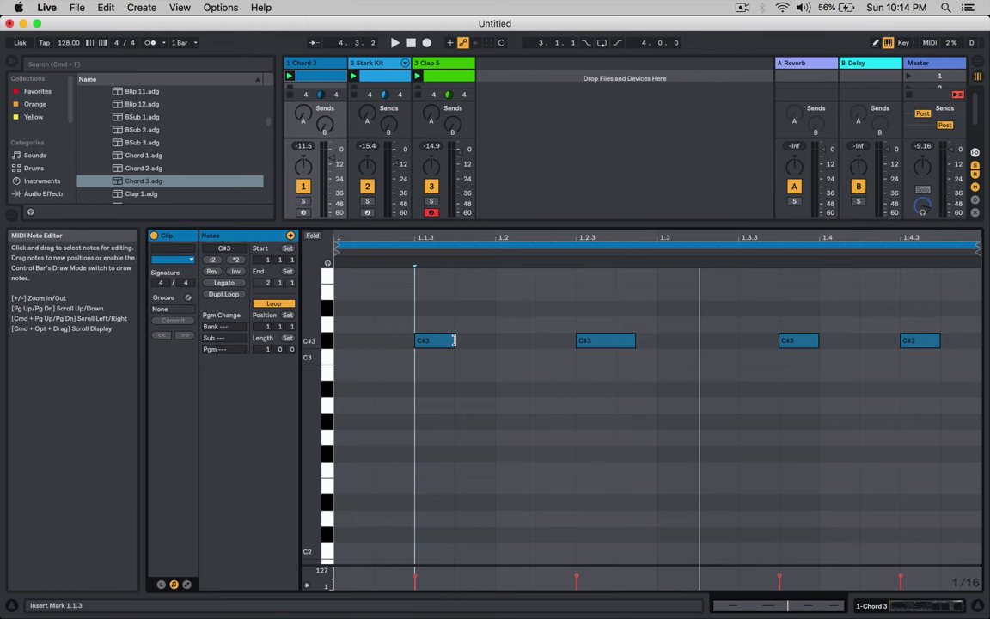
pyautogui.moveTo(453, 340); pyautogui.dragTo(482, 340)
pyautogui.moveTo(634, 341); pyautogui.dragTo(615, 342)
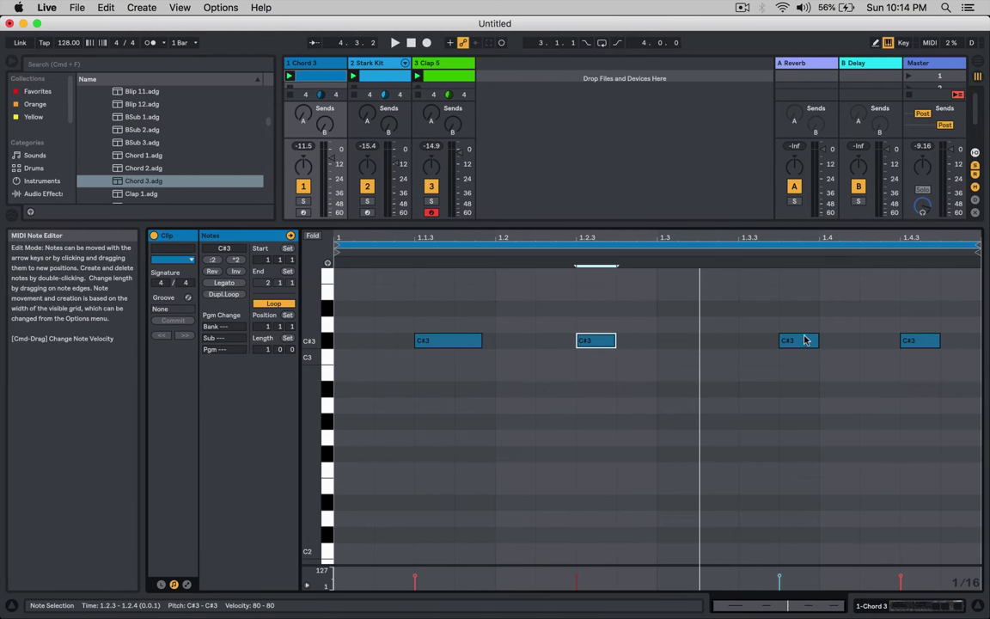
pyautogui.moveTo(809, 340)
pyautogui.mouseDown()
pyautogui.moveTo(768, 341)
pyautogui.moveTo(803, 341)
pyautogui.mouseUp()
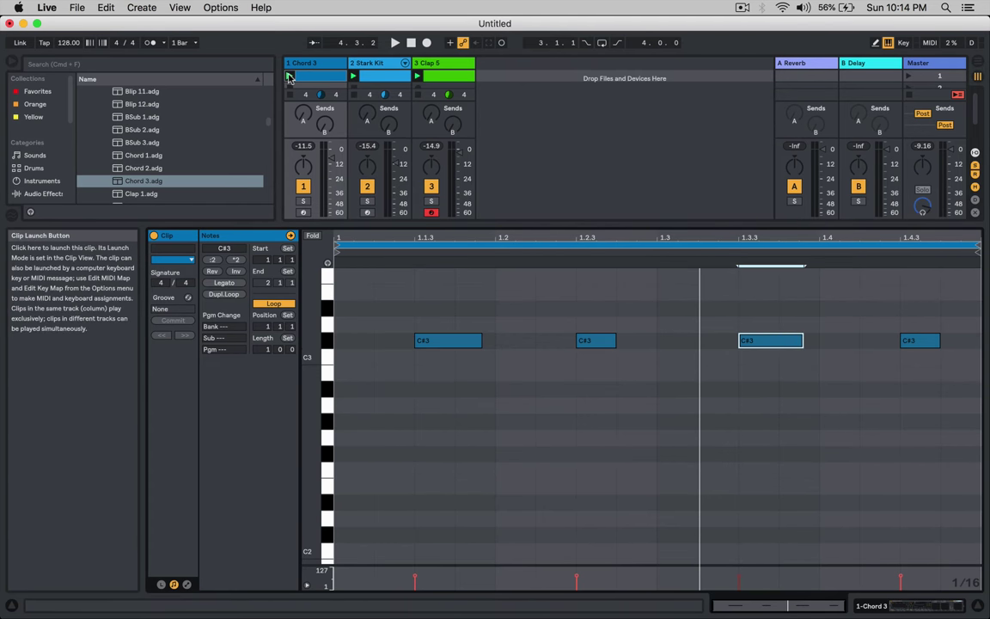
# Step: Play the edited chord clip and switch its Simpler to 1-Shot mode with Gate playback
pyautogui.press('space')
pyautogui.hotkey('shift', 'Tab')
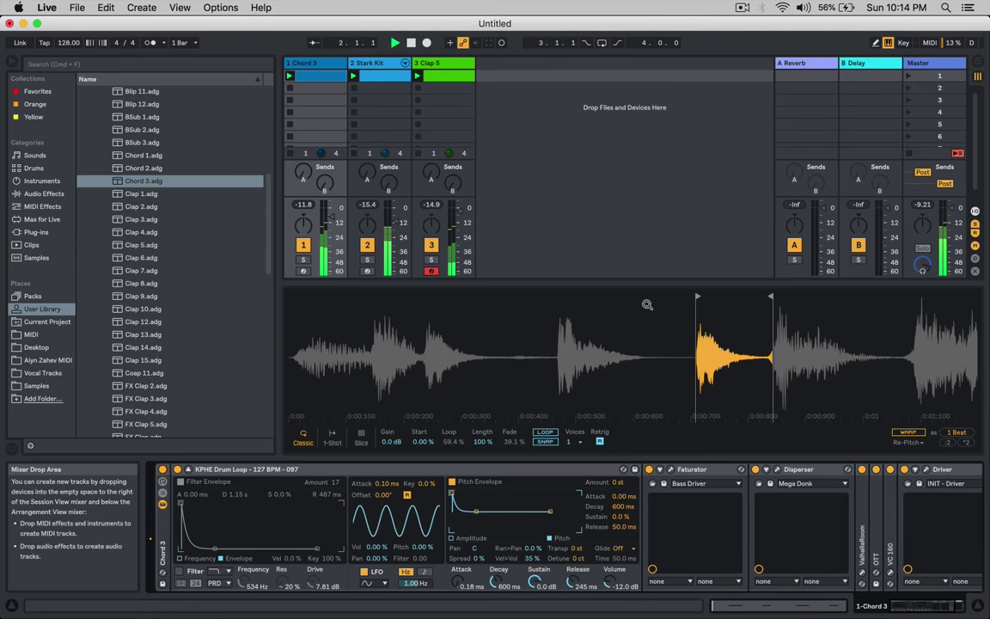
pyautogui.click(332, 436)
pyautogui.click(418, 443)
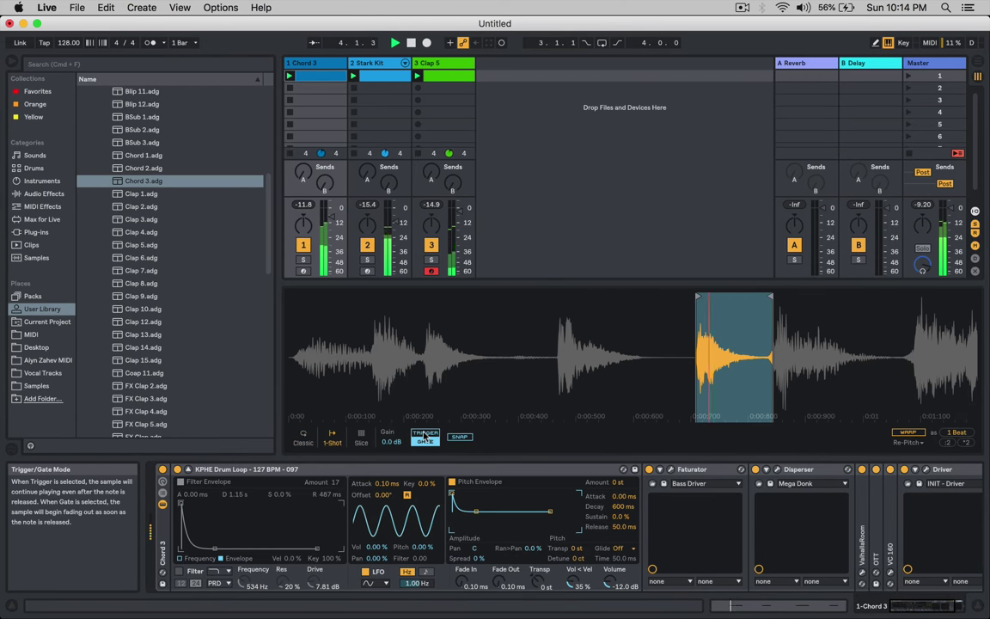
pyautogui.click(314, 76)
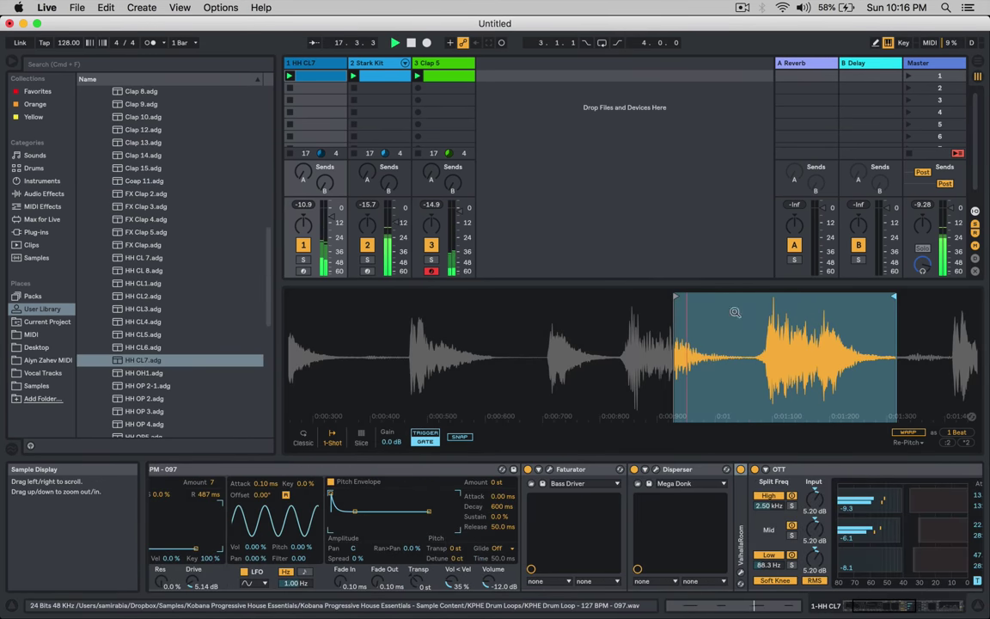
# Step: Move the HH CL7 Simpler's sample start to just before the large hit near 0:01:100, and compare Trigger with Gate playback
pyautogui.moveTo(676, 296)
pyautogui.mouseDown()
pyautogui.moveTo(765, 298)
pyautogui.moveTo(755, 299)
pyautogui.mouseUp()
pyautogui.hscroll(3, 755, 325)
pyautogui.hscroll(3, 756, 325)
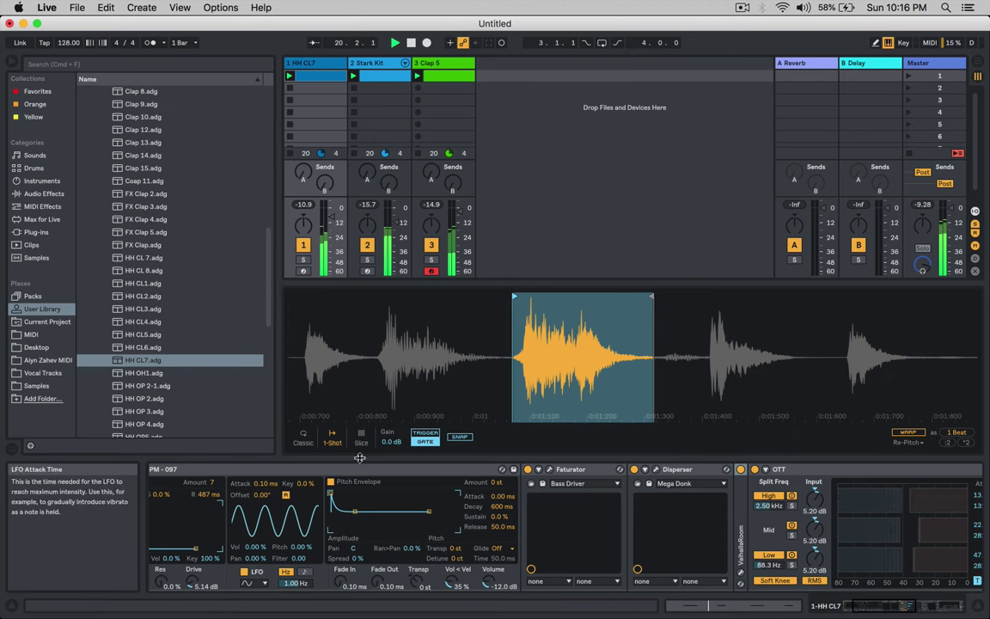
pyautogui.click(417, 440)
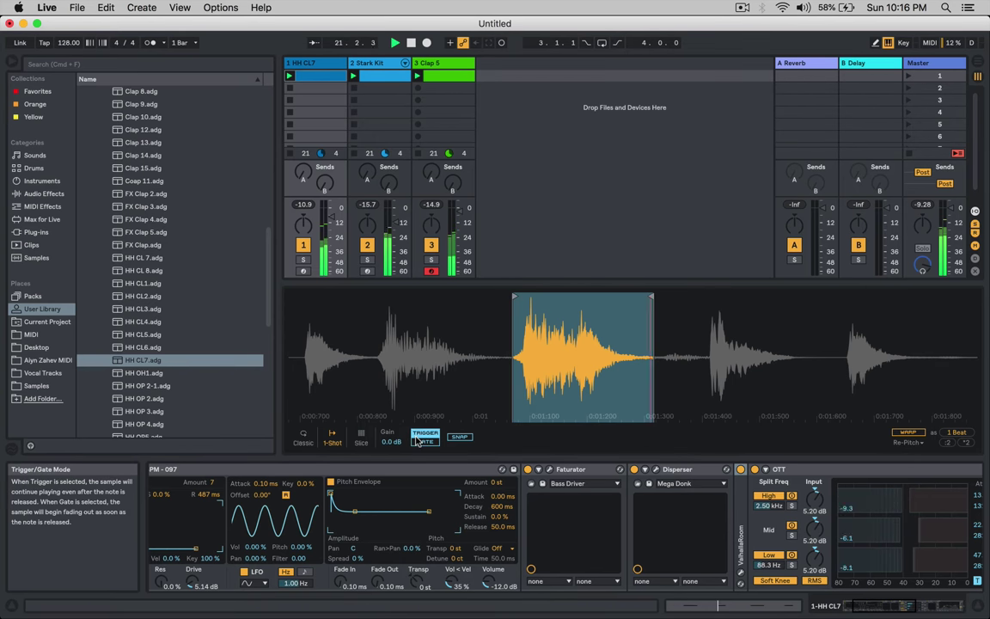
pyautogui.moveTo(513, 294)
pyautogui.mouseDown()
pyautogui.moveTo(490, 296)
pyautogui.moveTo(504, 296)
pyautogui.mouseUp()
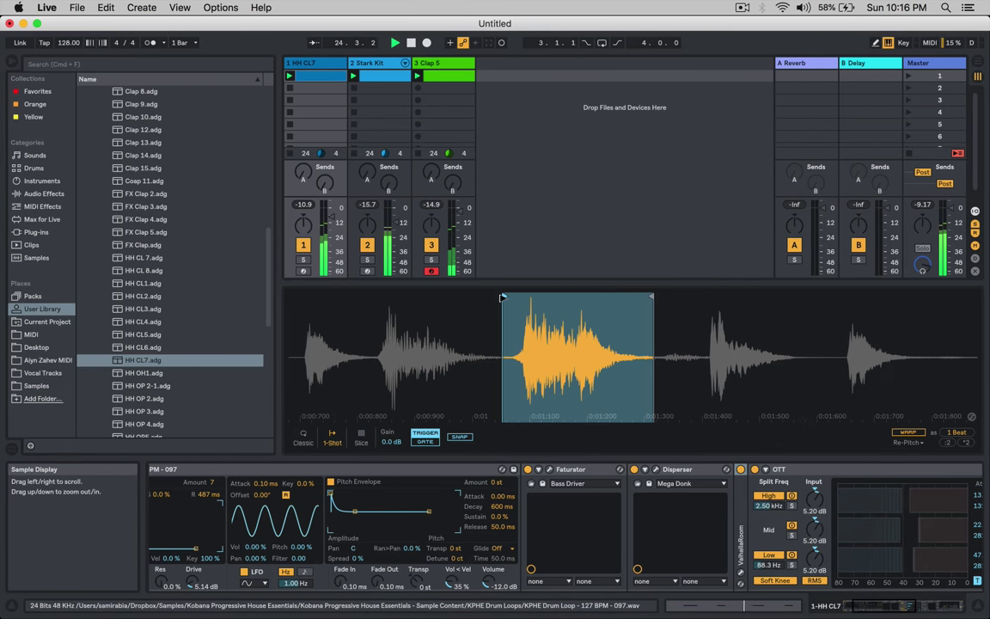
# Step: Look over the HH CL7 device chain, inspect the Faturator plug-in's window, and stop playback
pyautogui.click(312, 473)
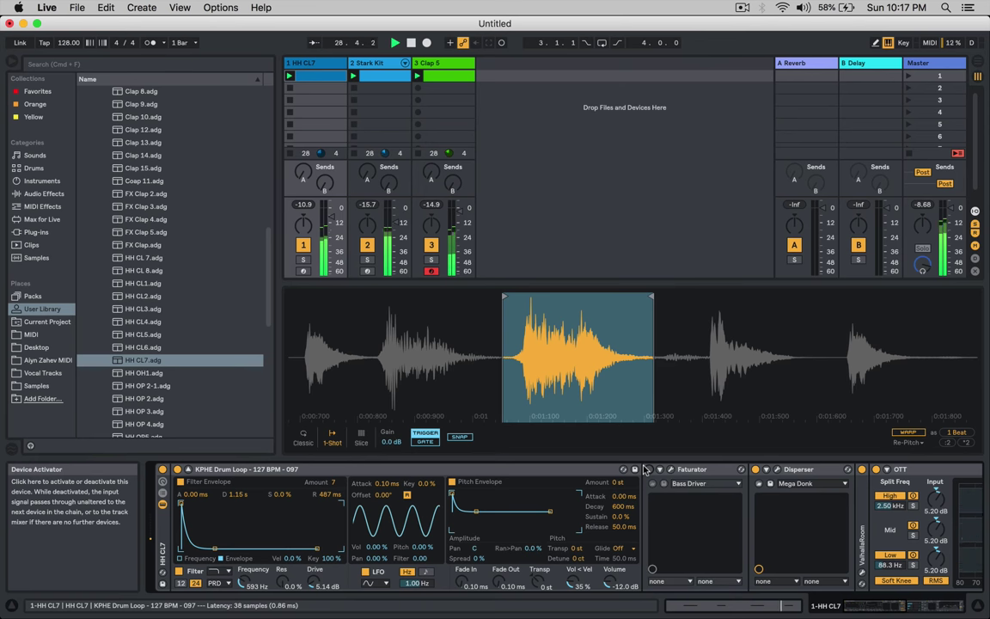
pyautogui.hscroll(10, 693, 474)
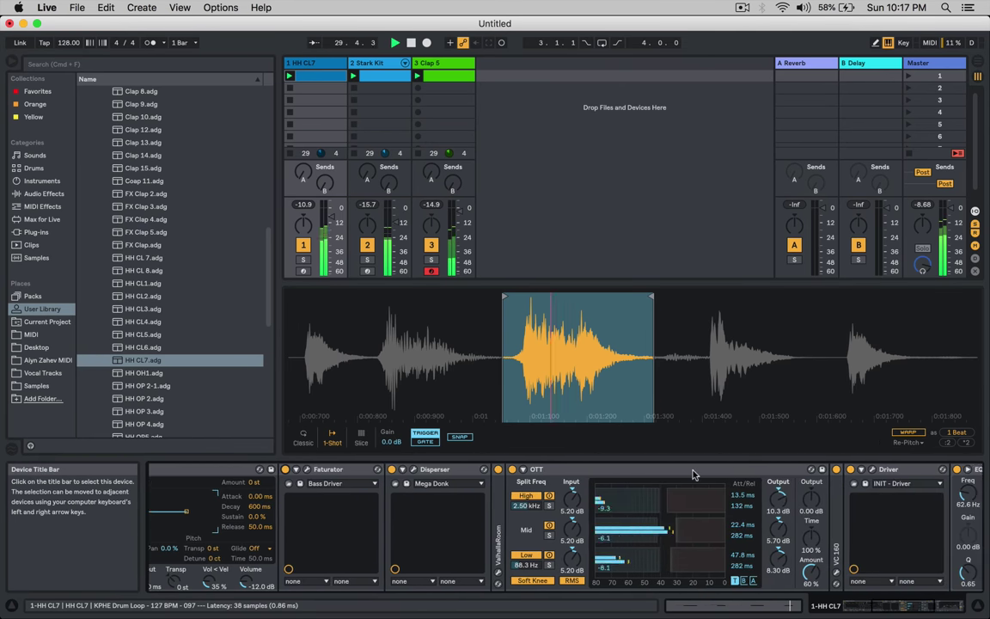
pyautogui.hscroll(-3, 417, 475)
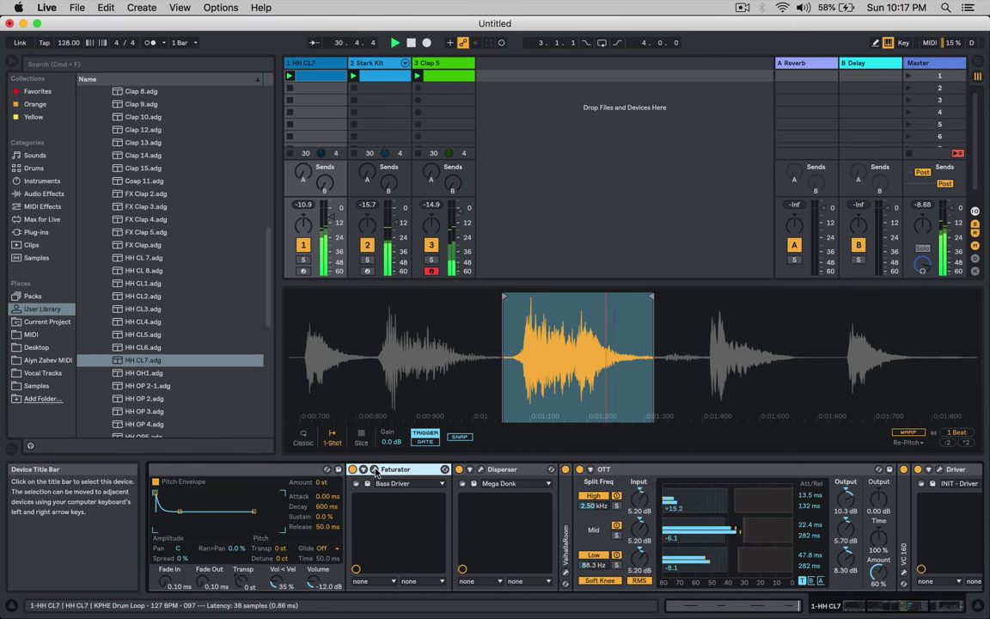
pyautogui.click(375, 470)
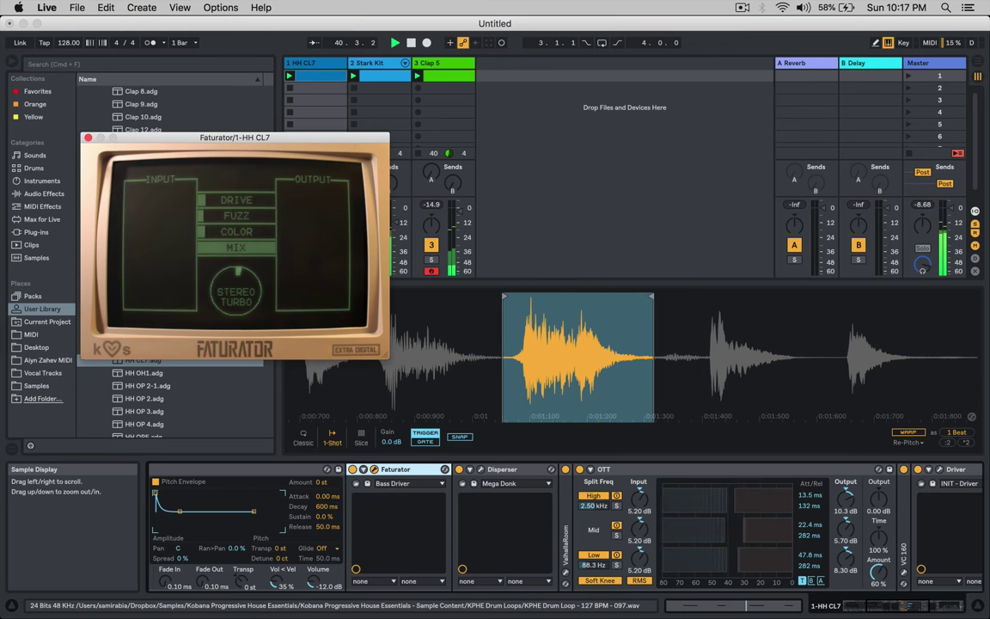
pyautogui.click(87, 138)
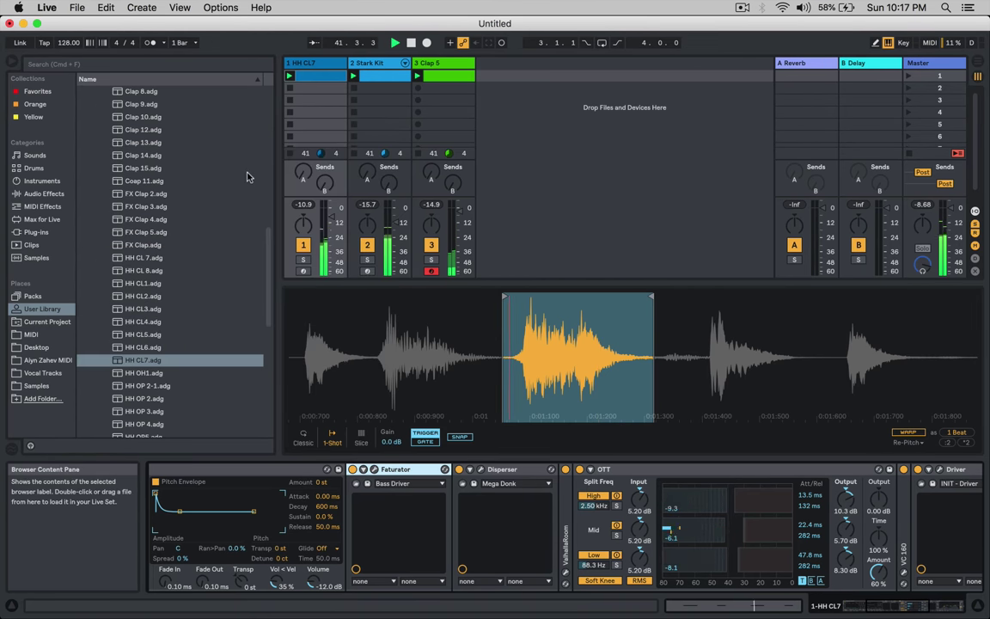
pyautogui.press('space')
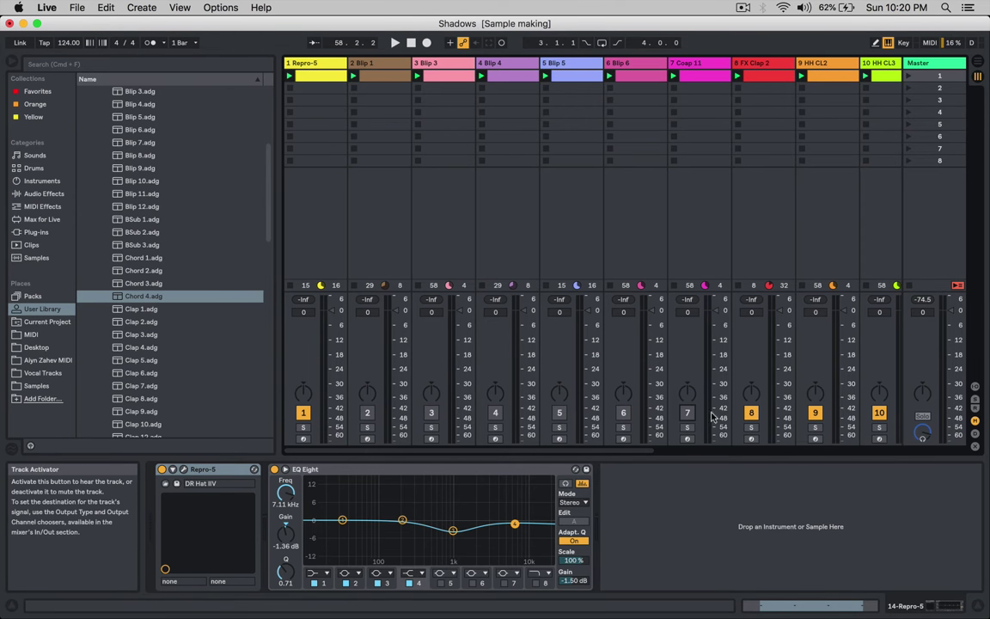
# Step: Mute the FX Clap 2, HH CL2 and HH CL3 tracks in the Shadows set
pyautogui.click(751, 414)
pyautogui.click(816, 413)
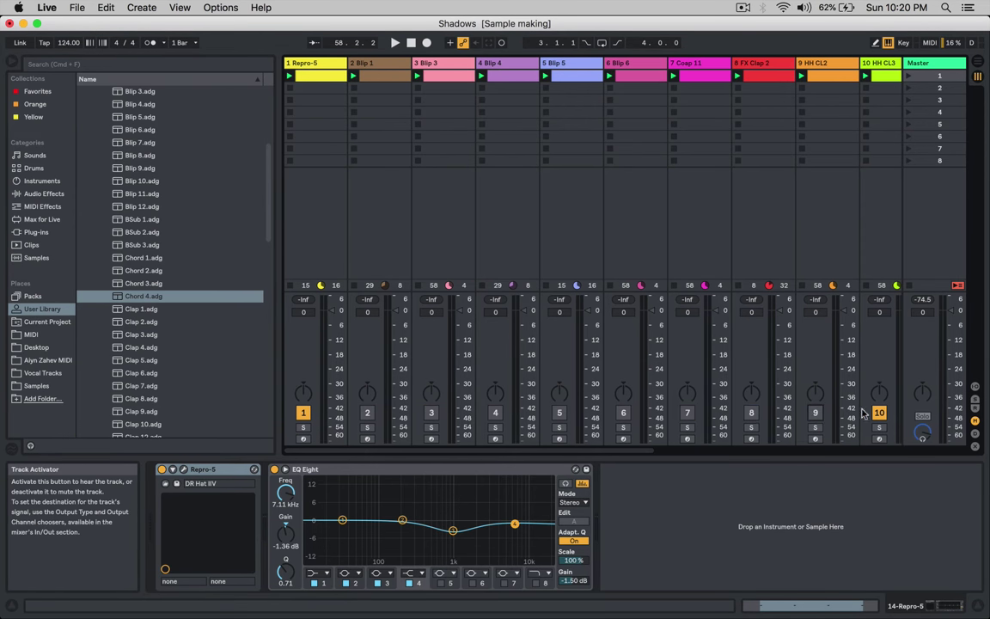
pyautogui.moveTo(864, 413); pyautogui.dragTo(879, 413)
# Step: Play the first scene from the start and lower the volume of the first Repro-5 track to -2.2 dB
pyautogui.click(287, 232)
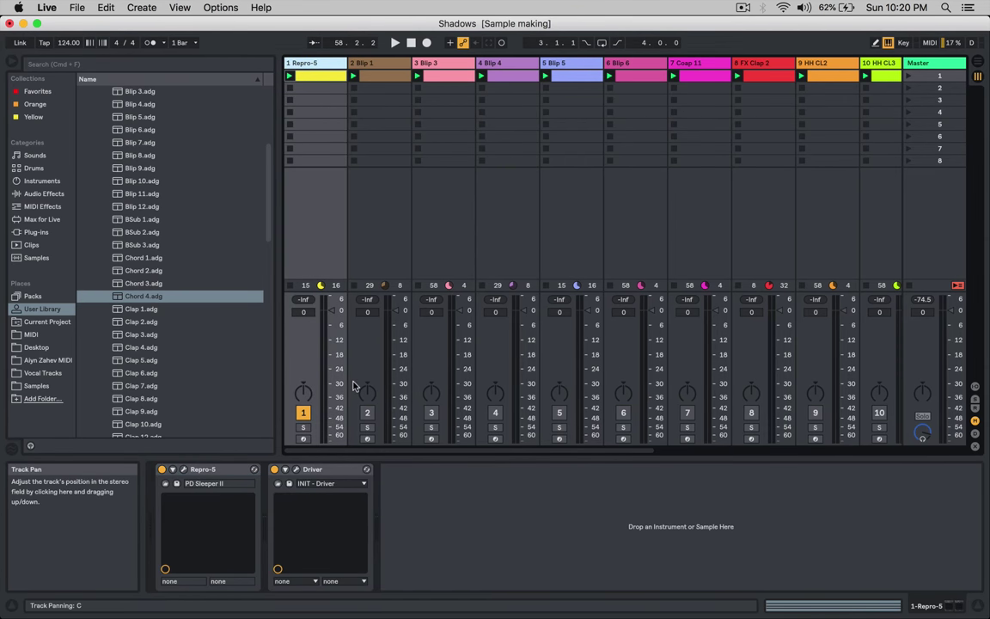
pyautogui.press('space')
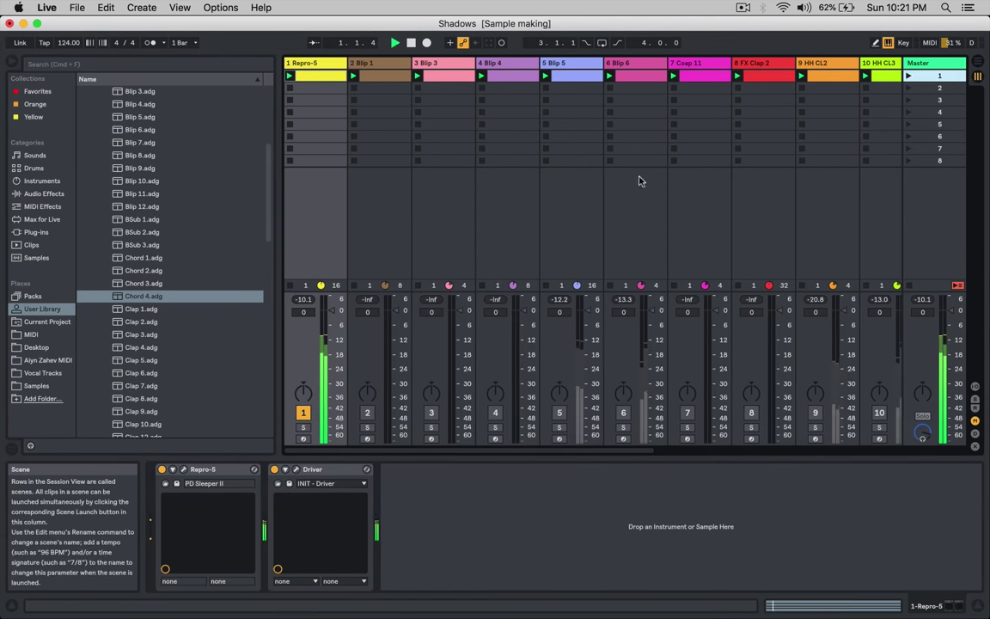
pyautogui.moveTo(336, 318); pyautogui.dragTo(335, 327)
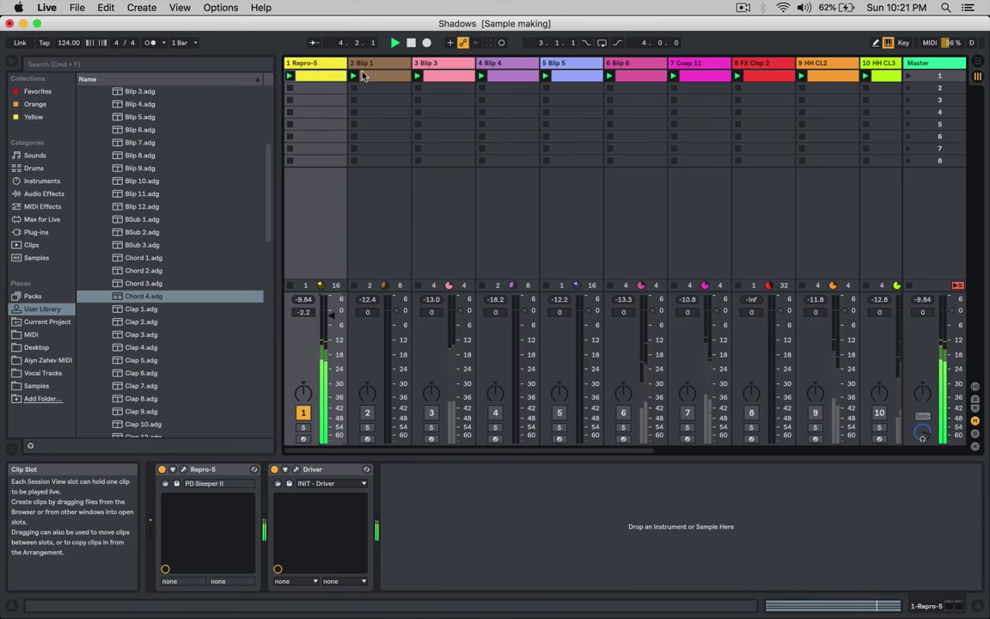
# Step: Bring the Blip 1, Blip 3 and Blip 4 tracks into the playing mix by unmuting them
pyautogui.click(380, 167)
pyautogui.click(367, 412)
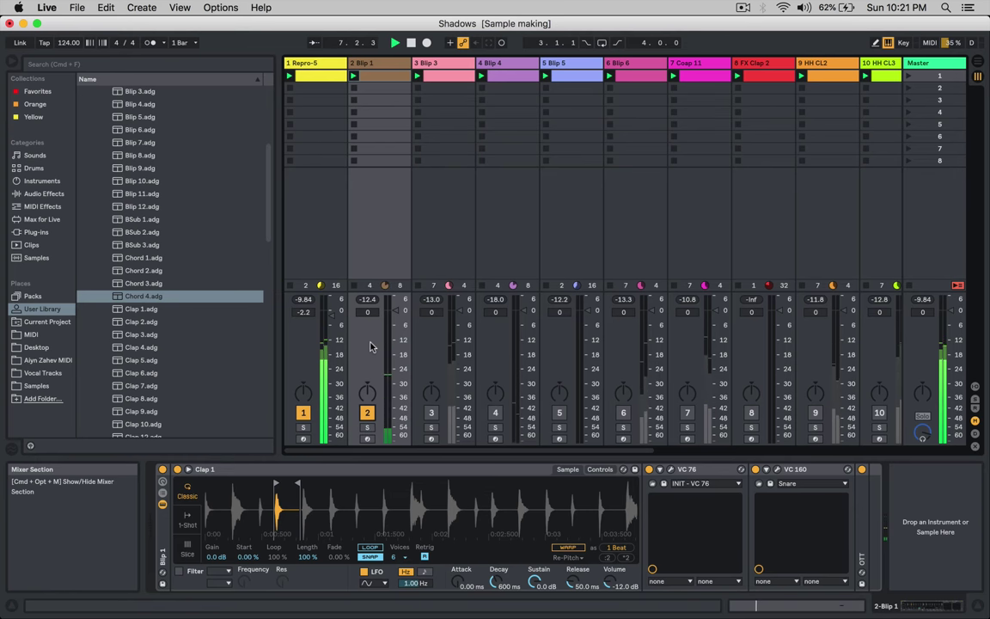
pyautogui.click(431, 413)
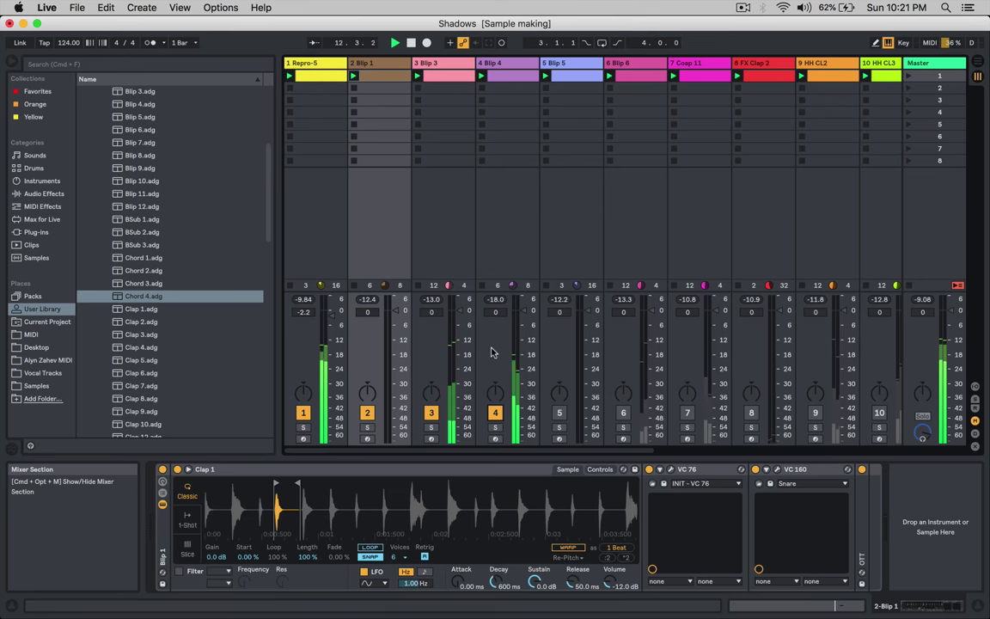
# Step: Hide the browser to show more tracks, and unmute Blip 5, Blip 6 and Coap 11 one after another
pyautogui.hscroll(3, 491, 352)
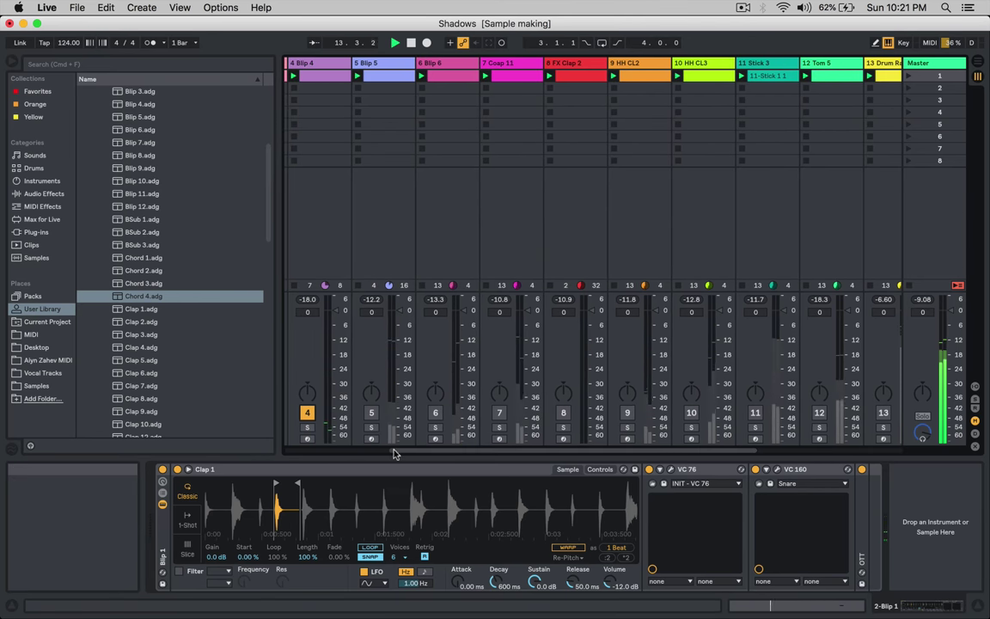
pyautogui.hscroll(-1, 379, 448)
pyautogui.click(13, 62)
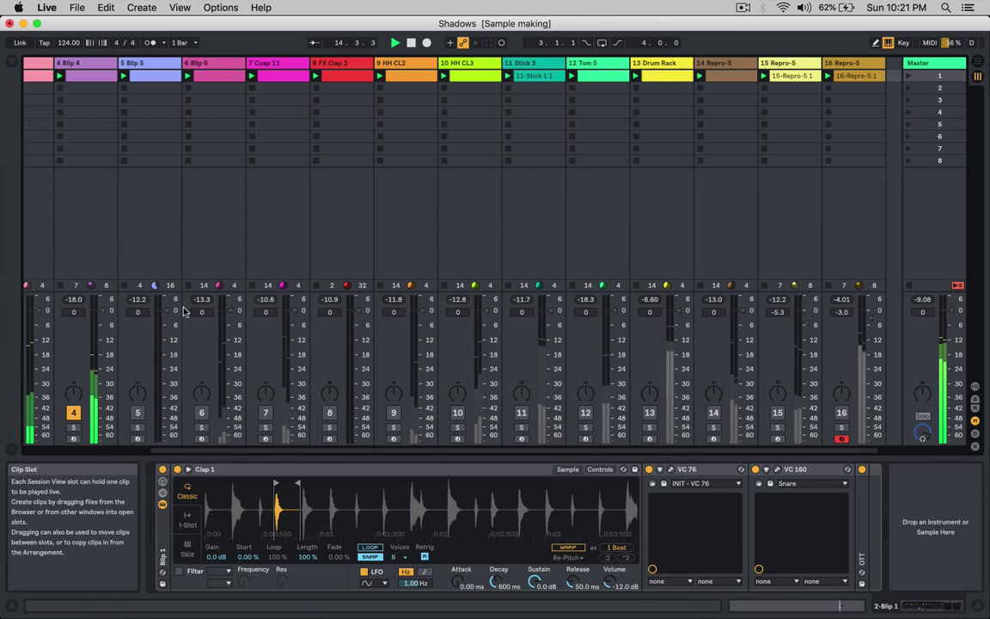
pyautogui.click(138, 413)
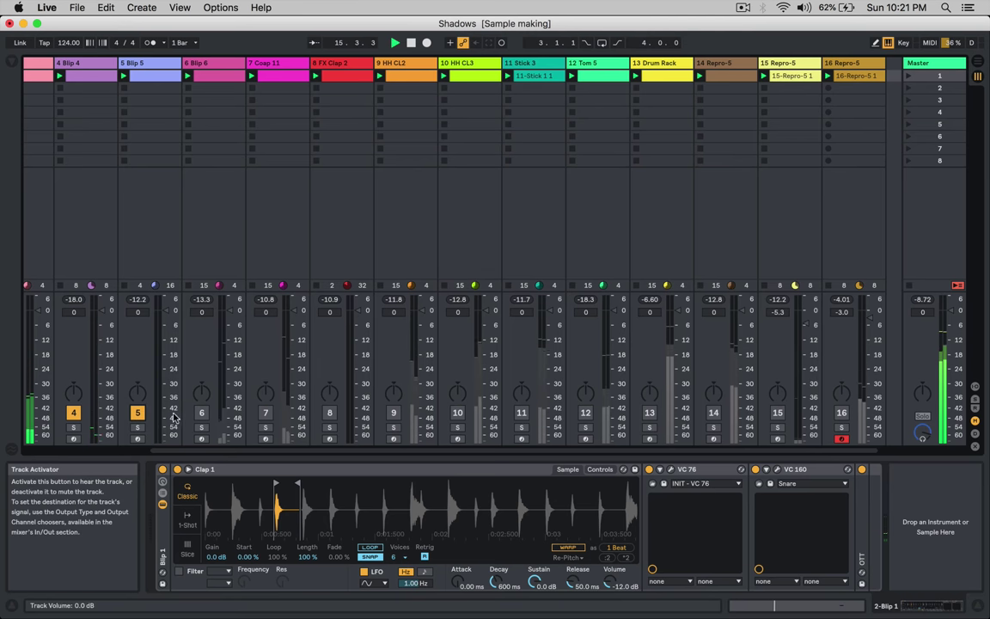
pyautogui.click(200, 413)
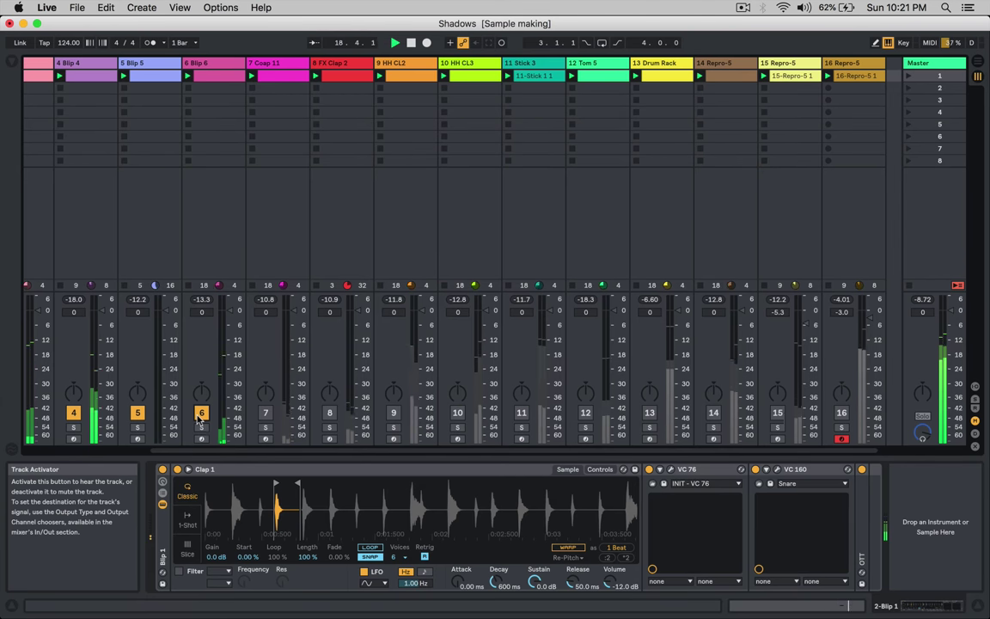
pyautogui.click(263, 414)
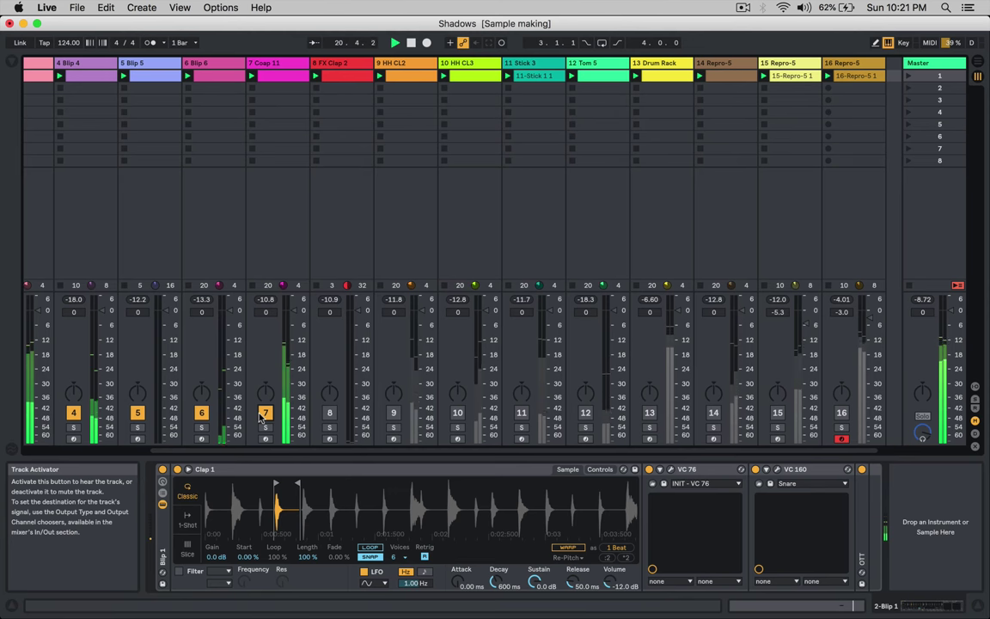
# Step: Unmute the FX Clap 2, HH CL2 and HH CL3 tracks one by one
pyautogui.click(328, 415)
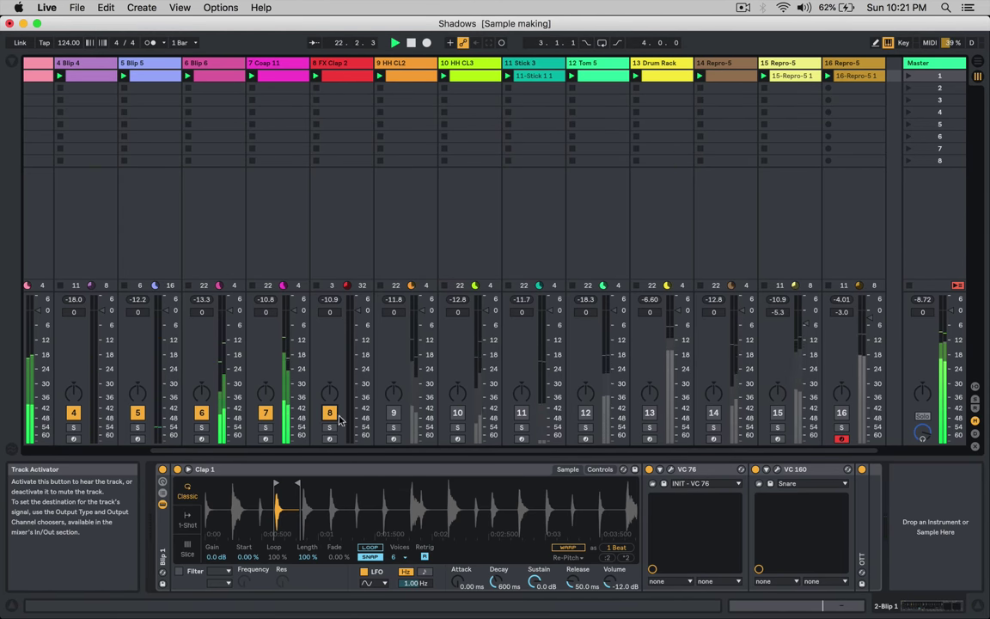
pyautogui.click(389, 417)
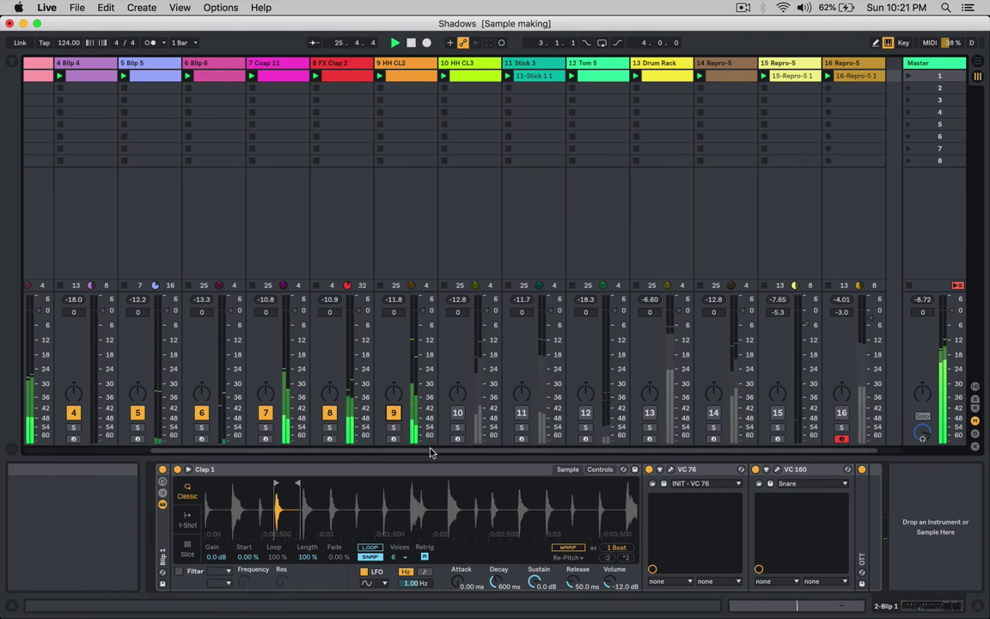
pyautogui.moveTo(431, 453); pyautogui.dragTo(459, 453)
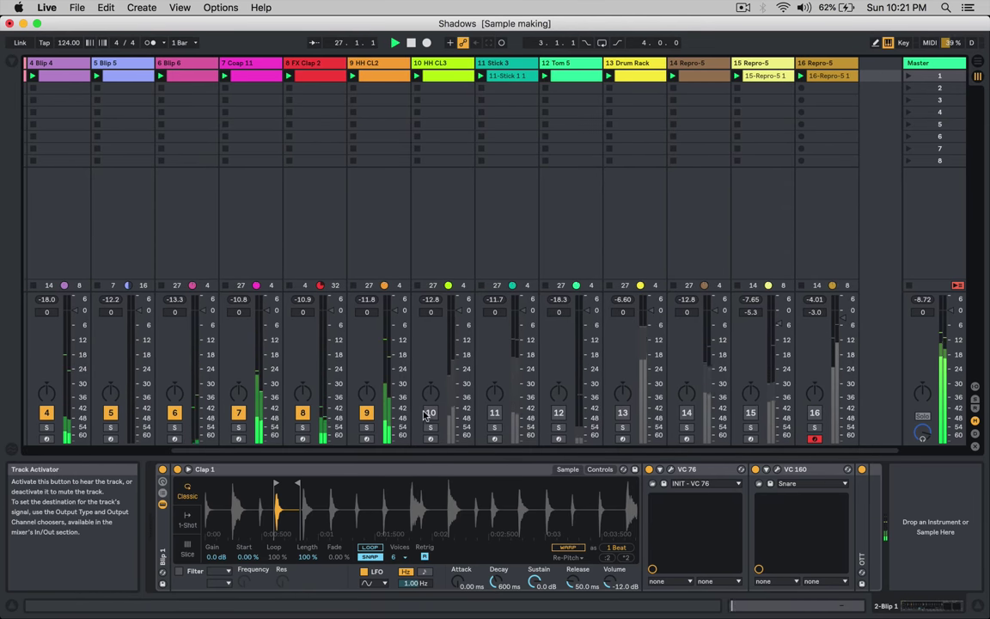
pyautogui.click(428, 414)
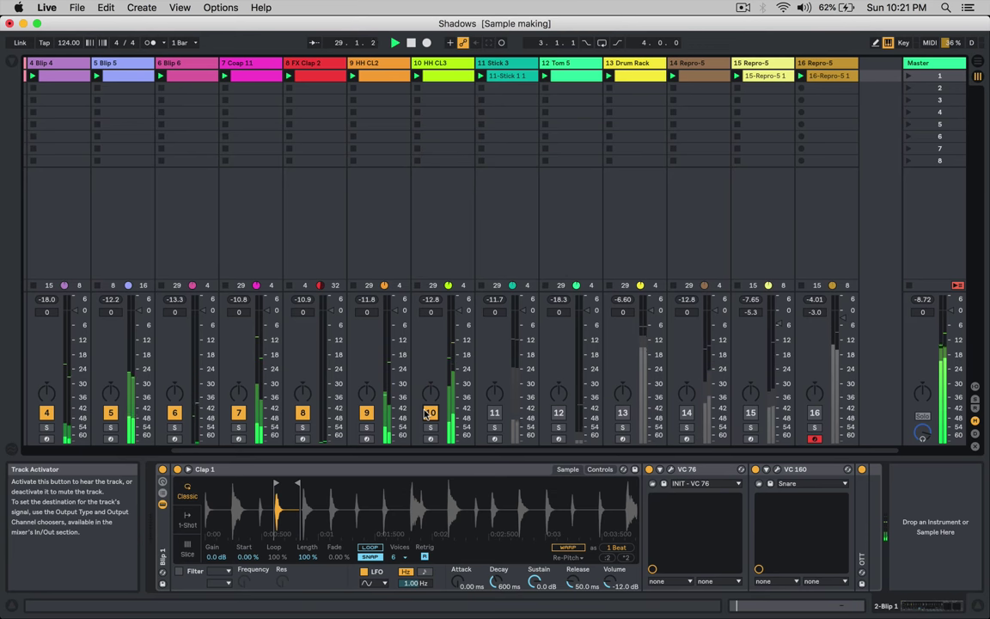
# Step: Unmute the Stick 3, Tom 5 and Drum Rack tracks, and lower the Drum Rack volume to -0.6 dB
pyautogui.hscroll(1, 426, 413)
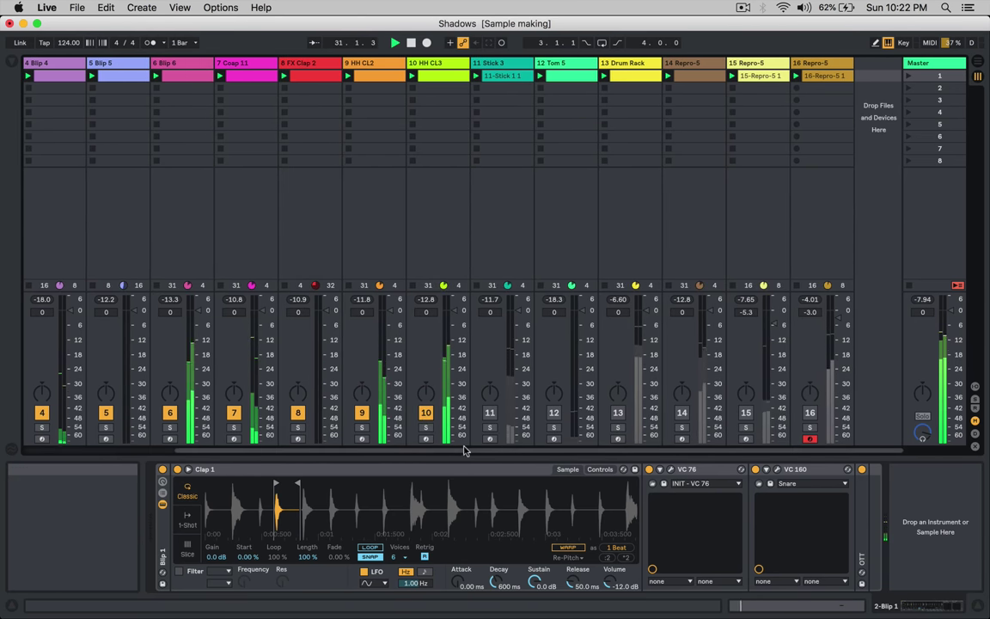
pyautogui.click(489, 414)
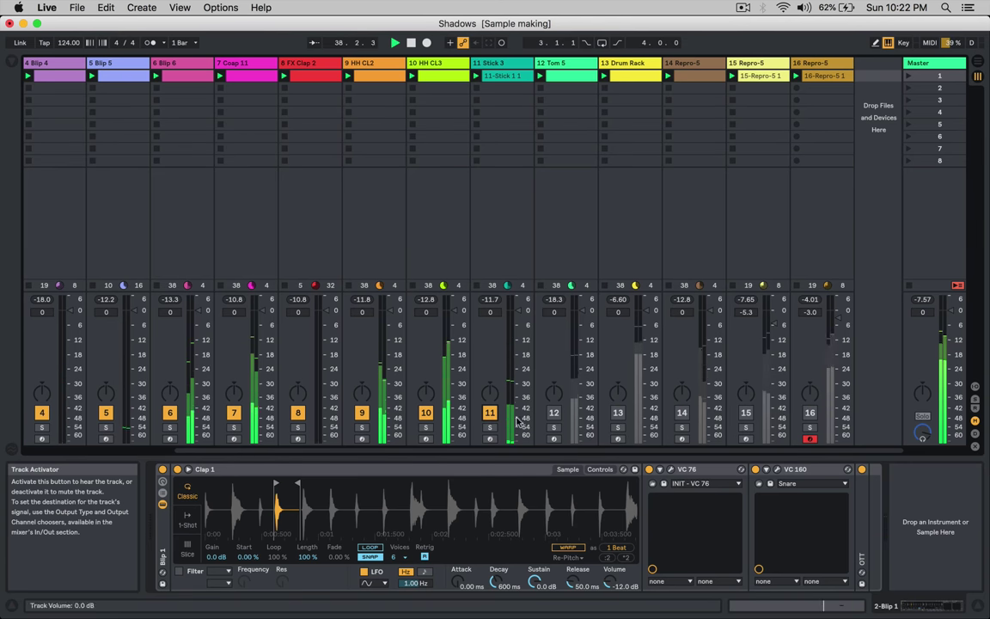
pyautogui.click(550, 413)
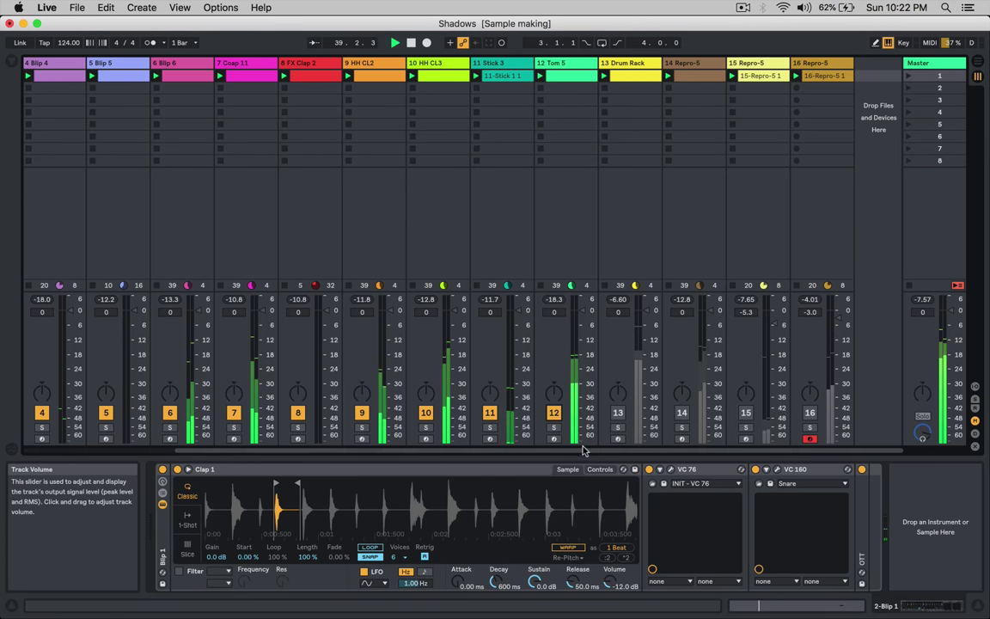
pyautogui.click(617, 414)
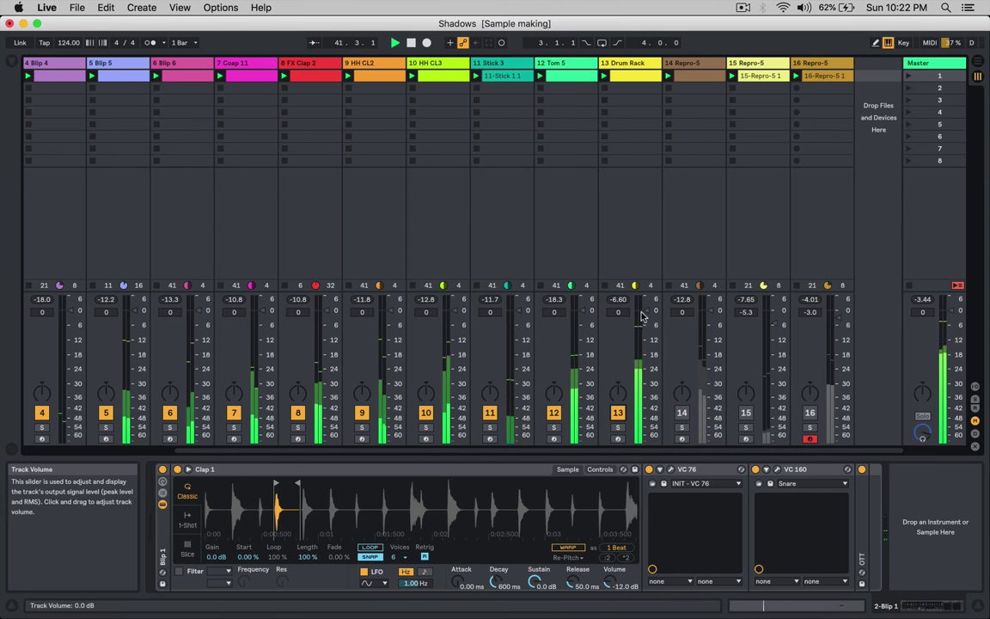
pyautogui.moveTo(642, 314); pyautogui.dragTo(641, 318)
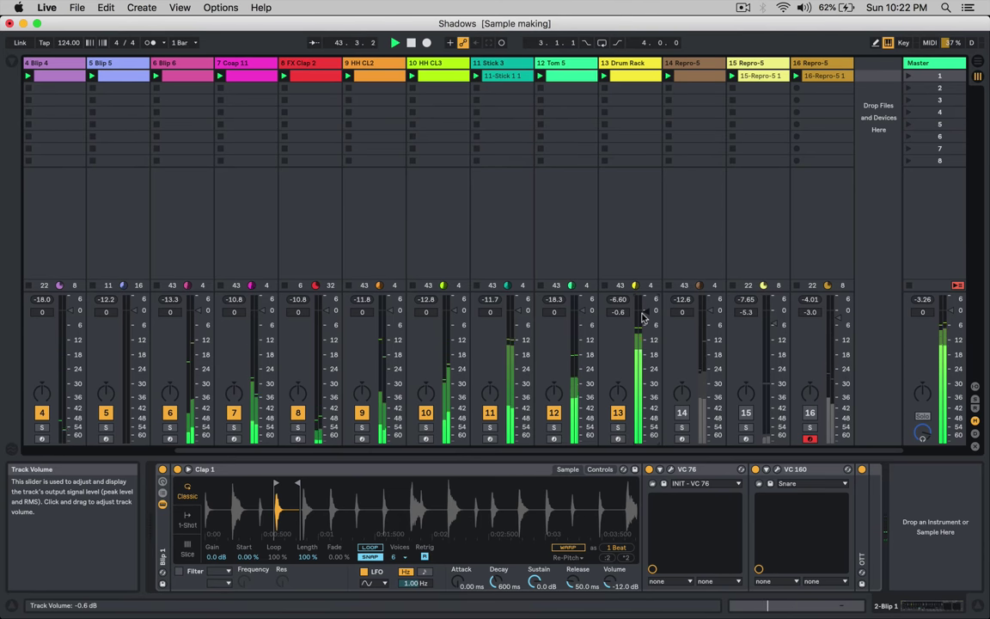